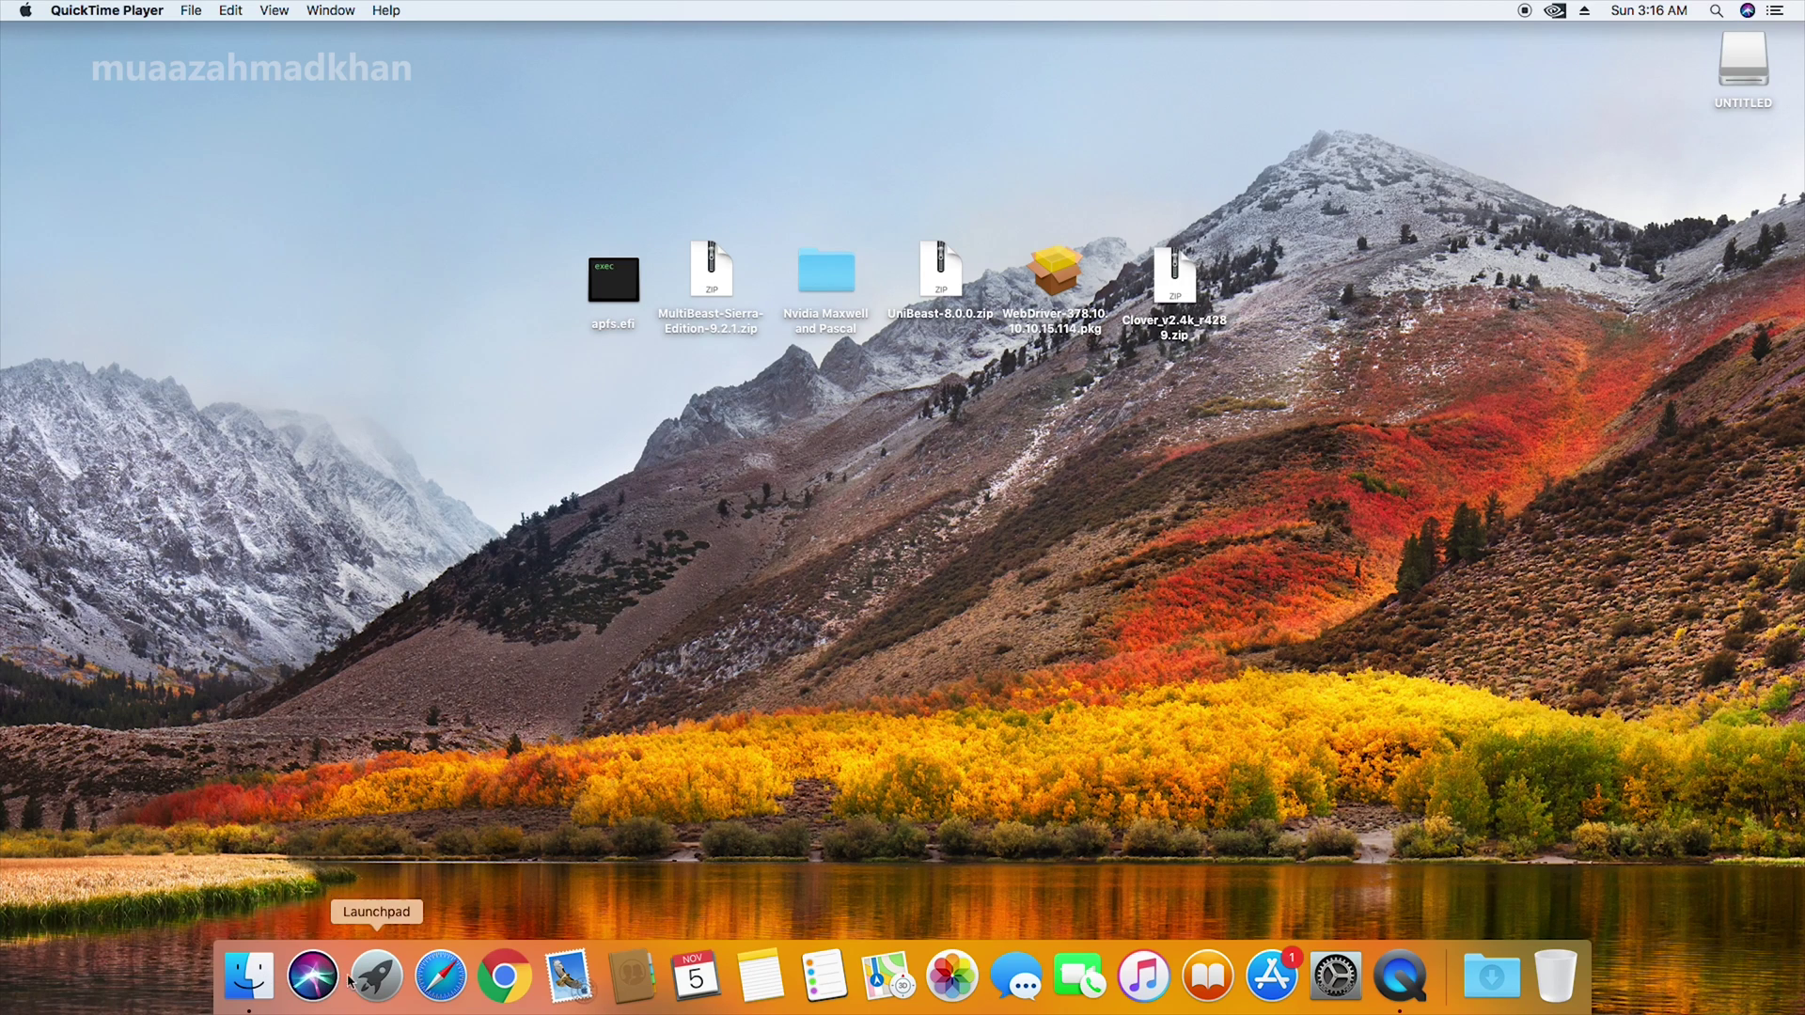
- Launch Safari and search the web for tonymacx86
click(376, 978)
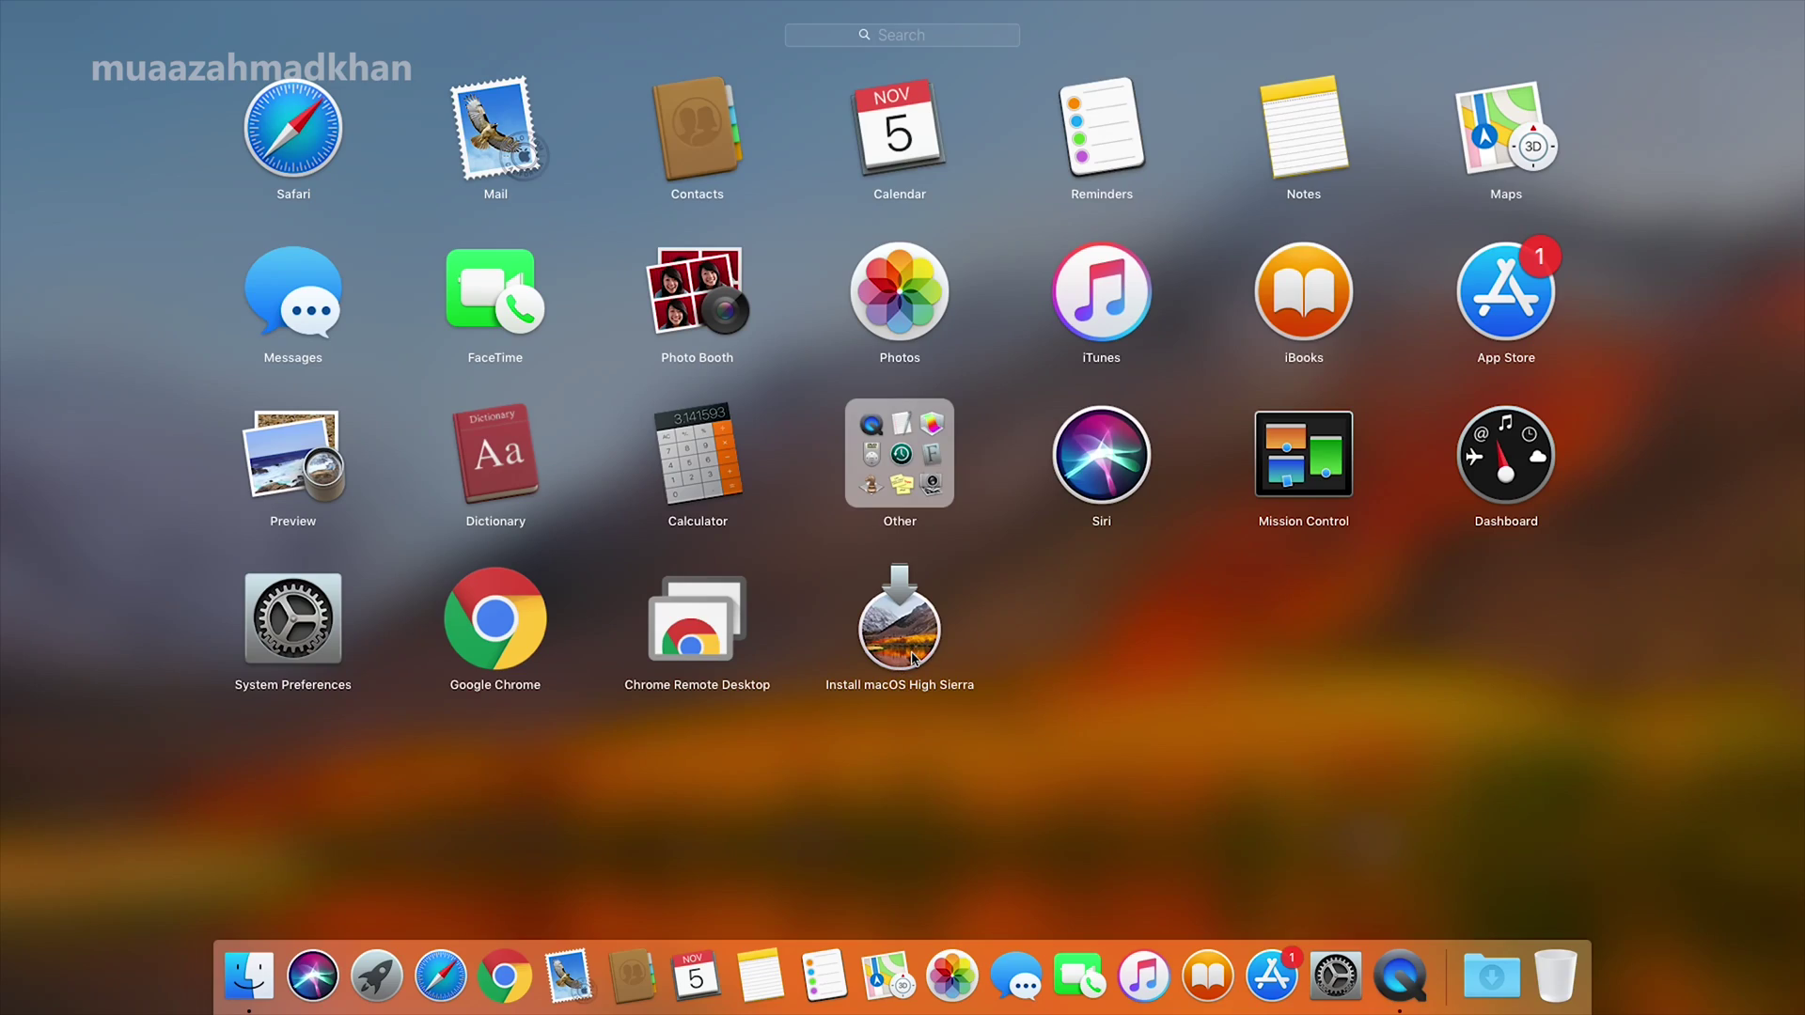
click(376, 978)
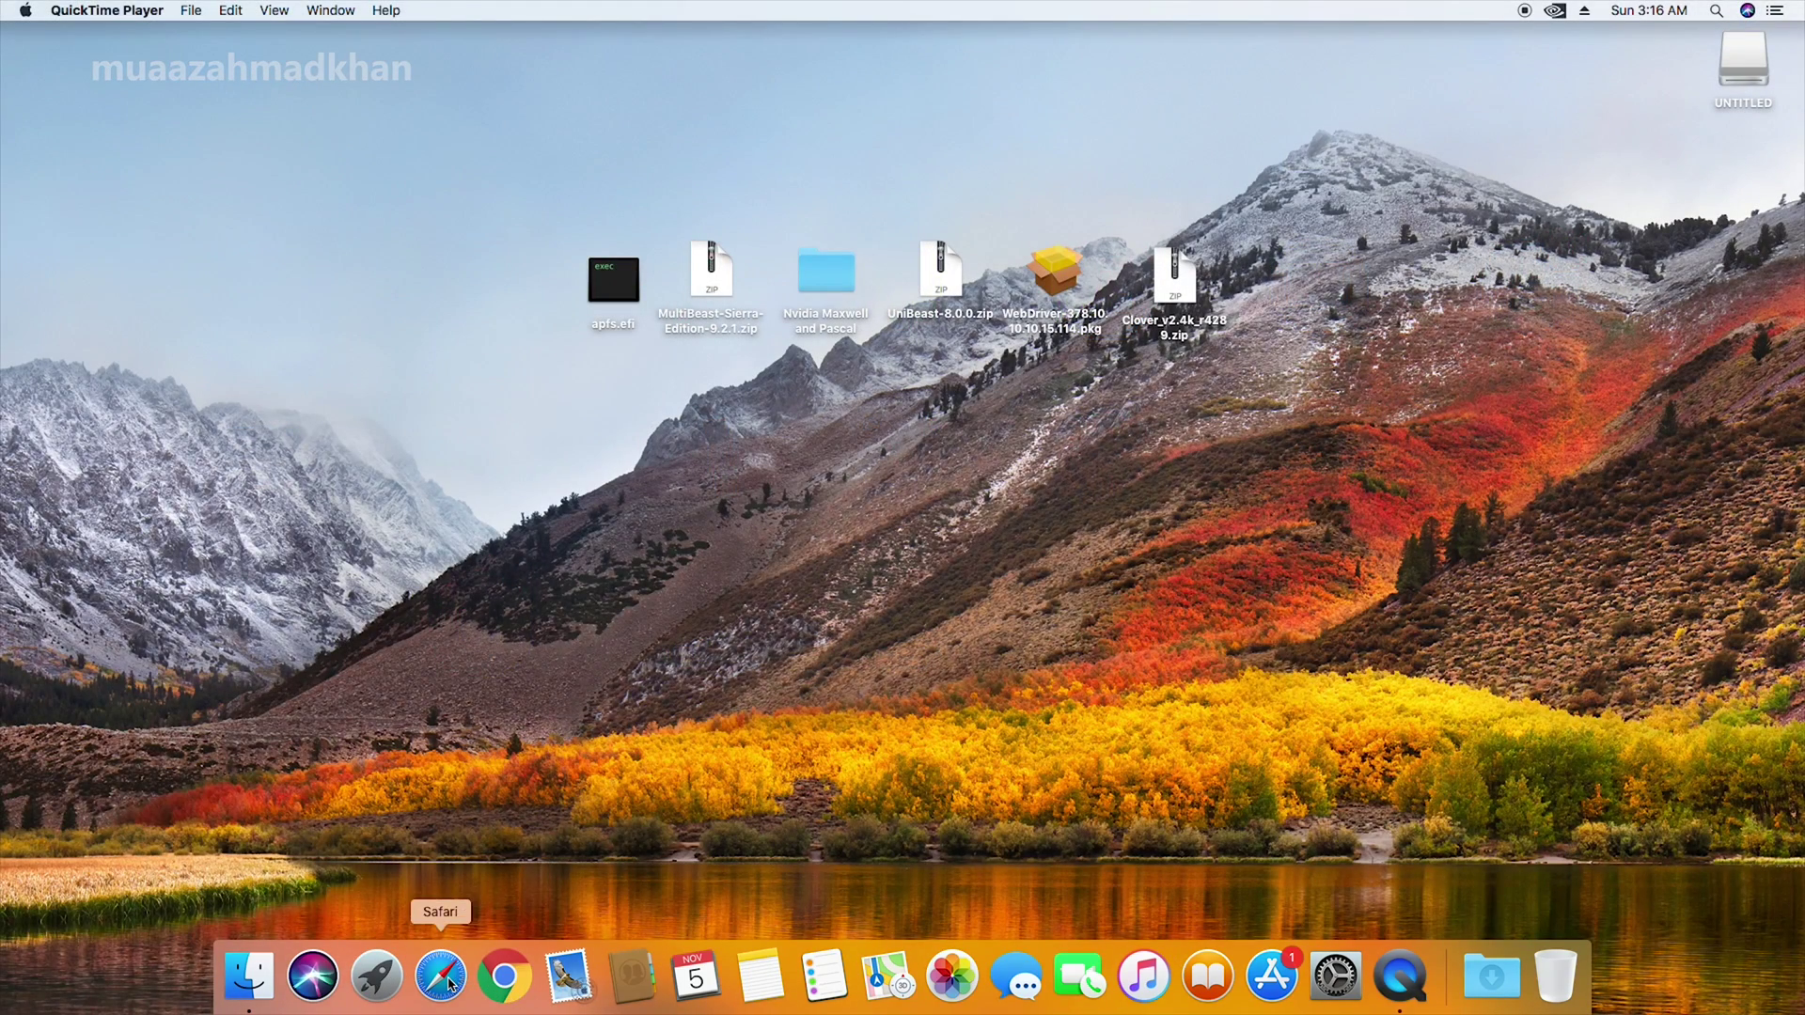
click(450, 982)
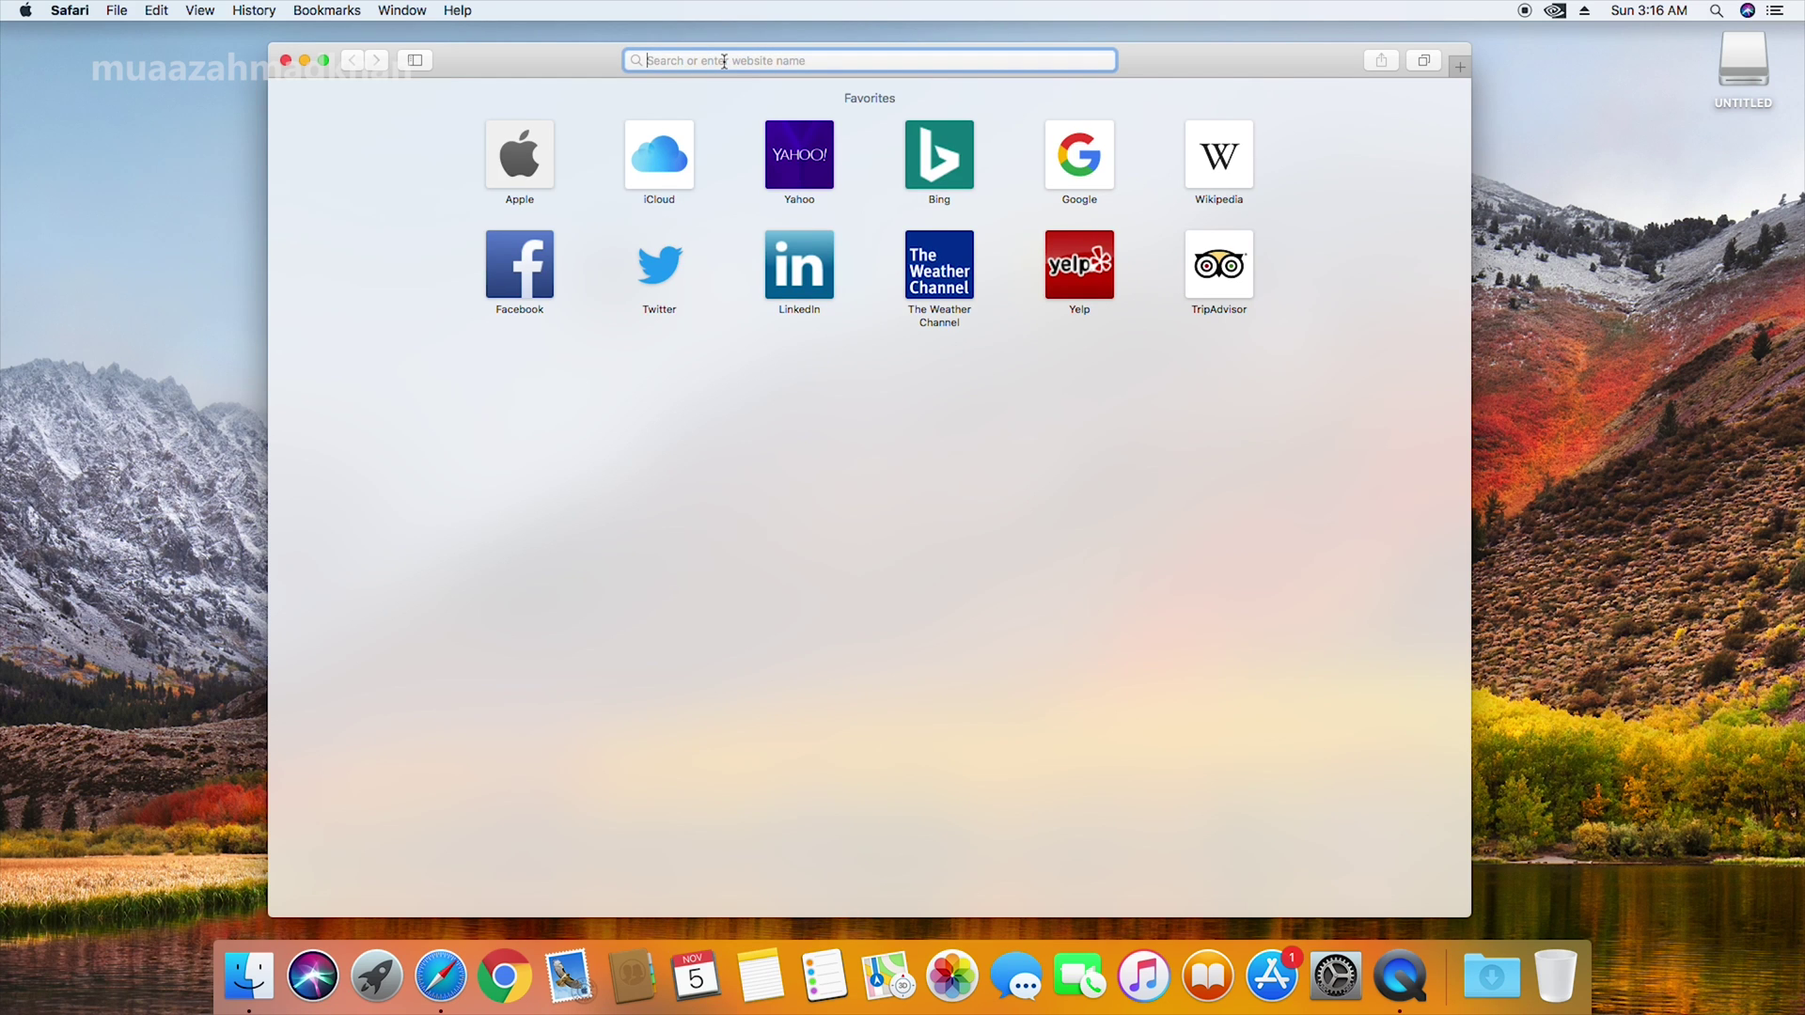
text(tonyma)
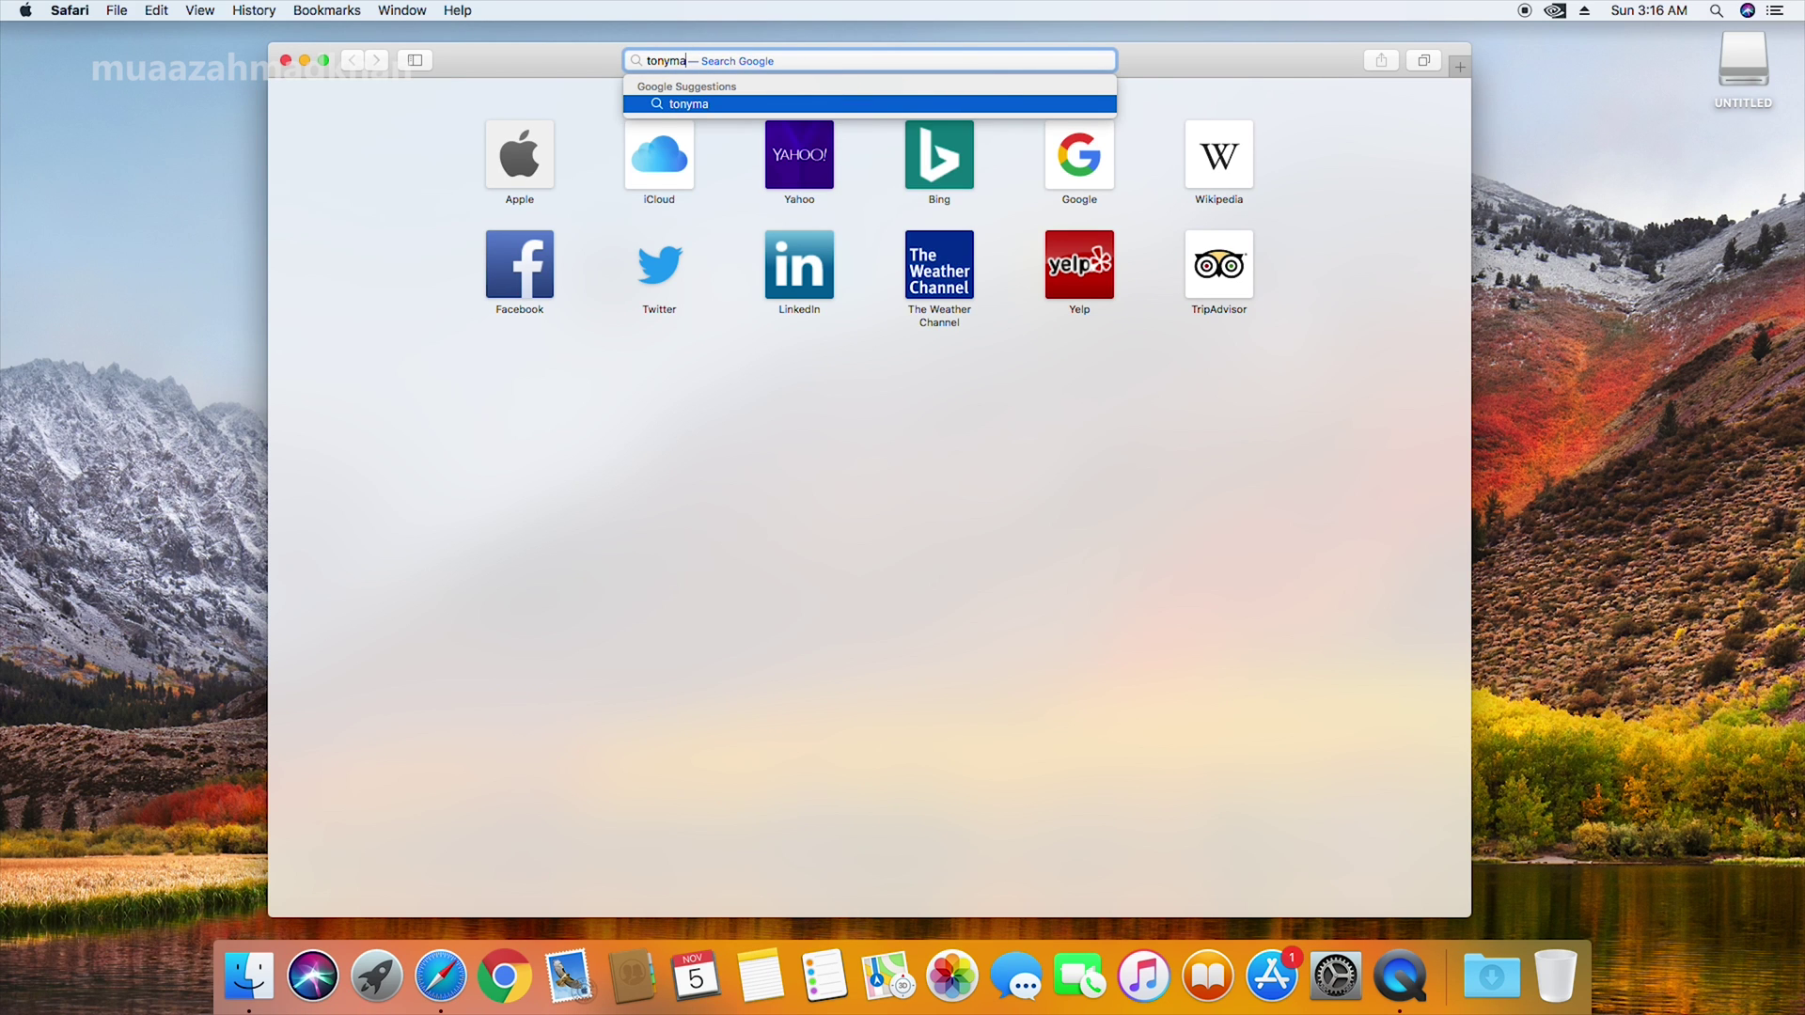
text(cx8)
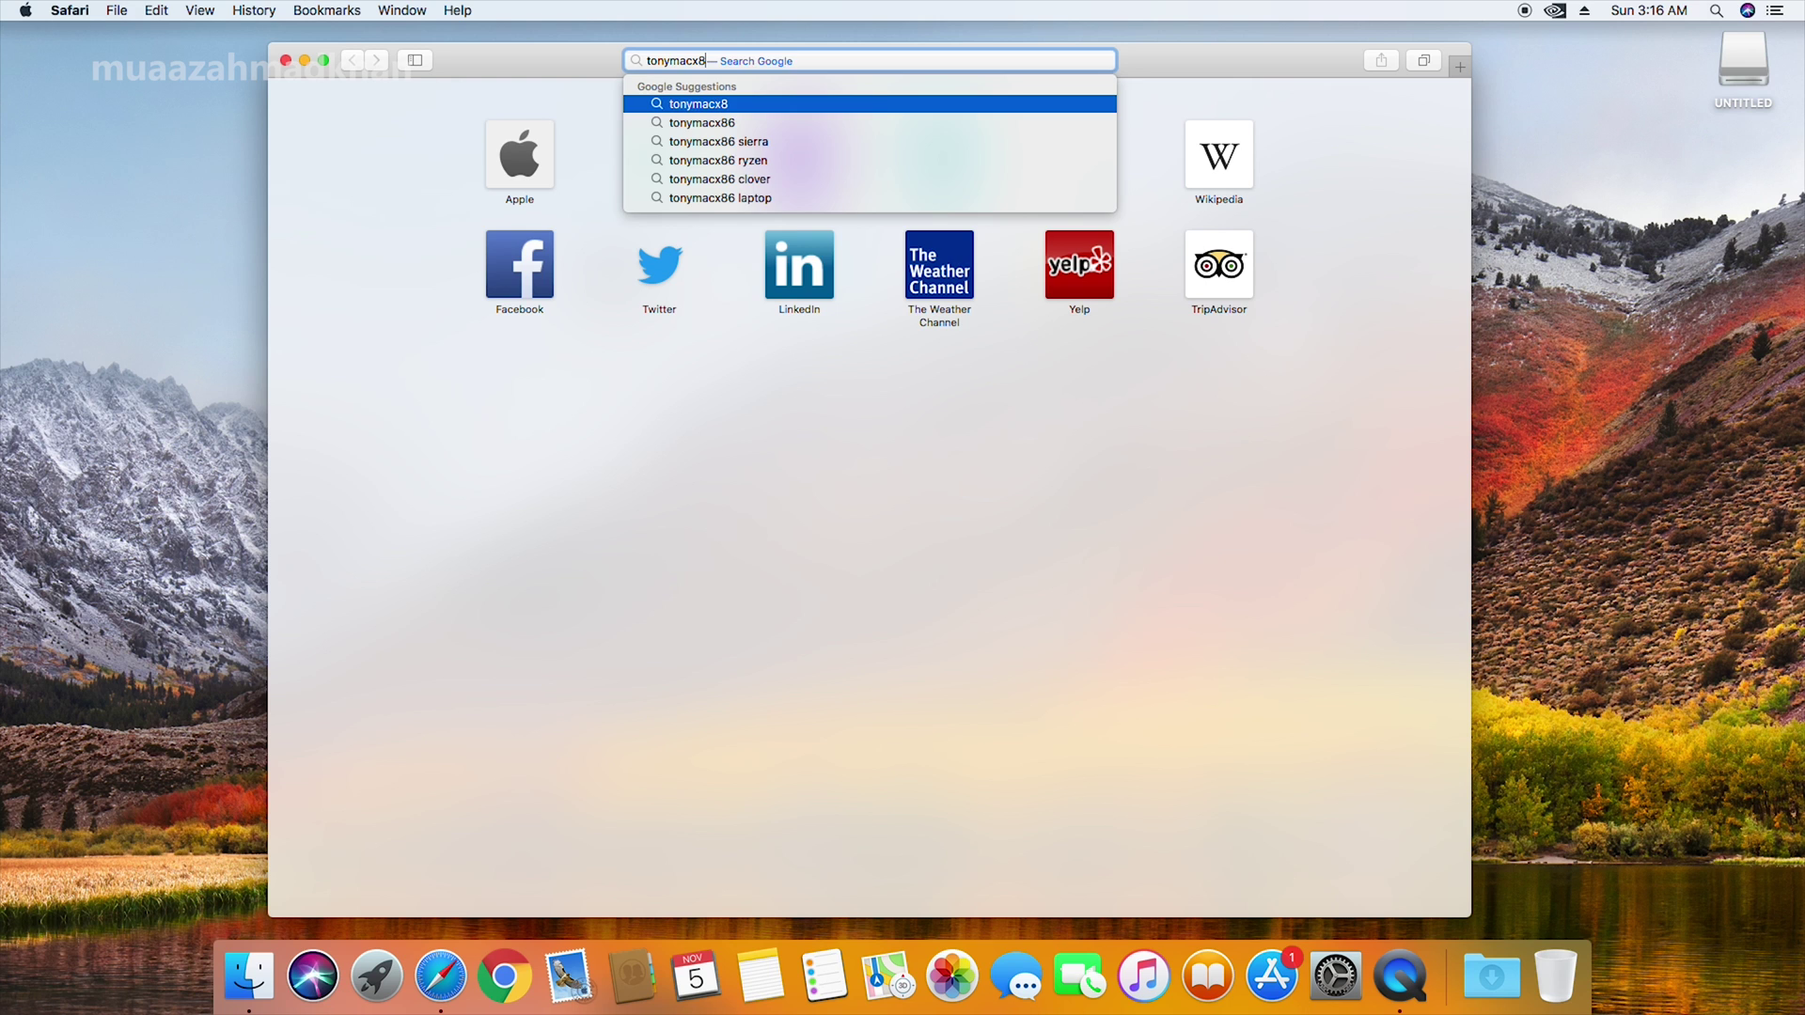
text(6)
key(Return)
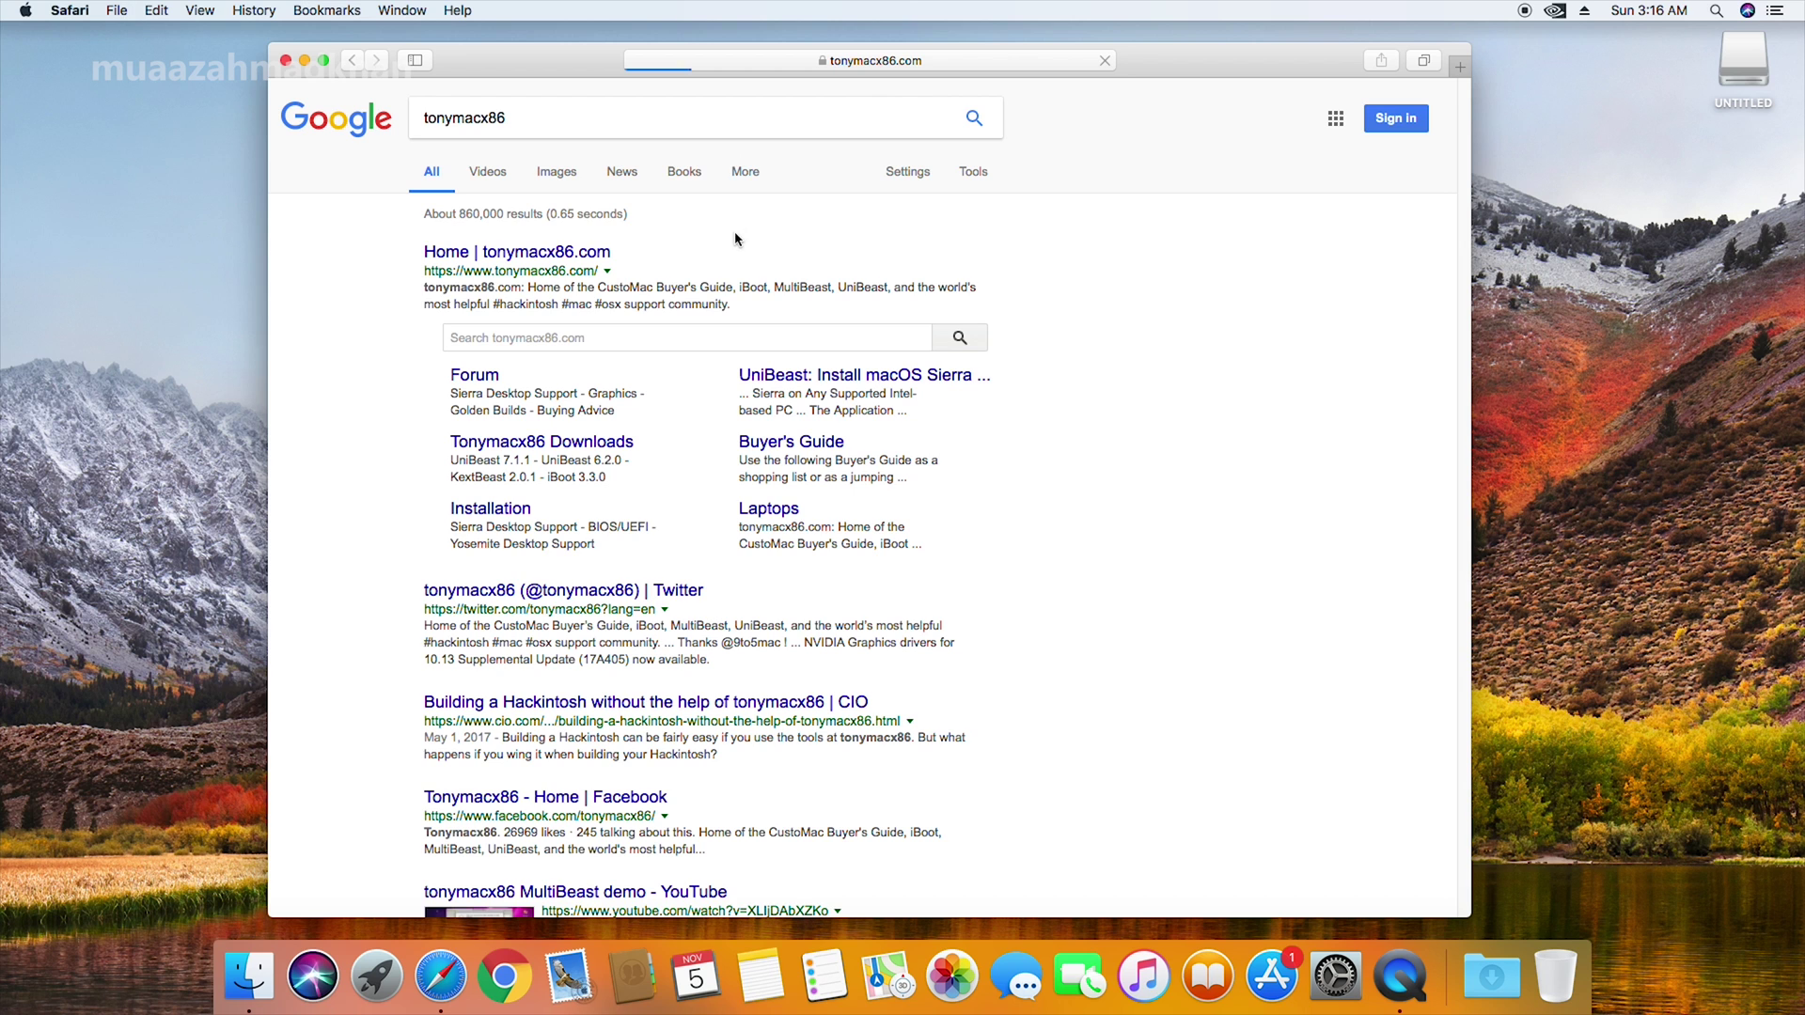
- Open the tonymacx86 Downloads Index page and scroll through its list
mouse_move(977, 241)
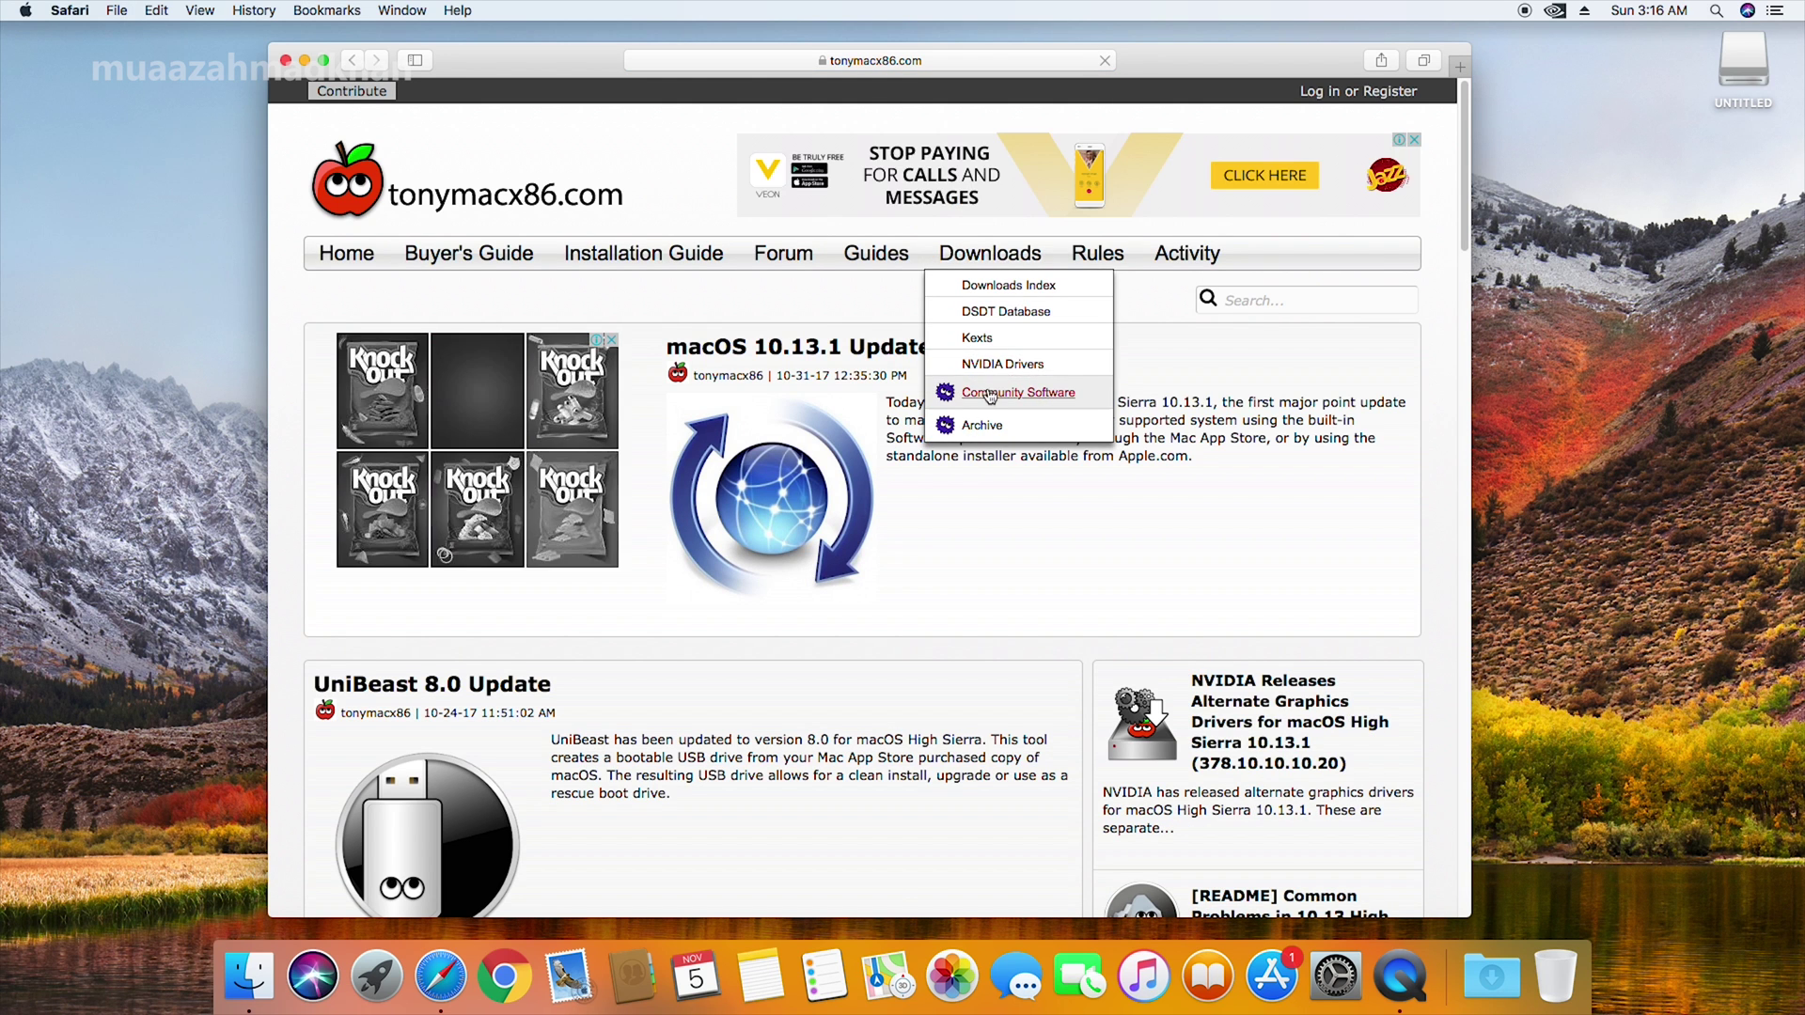
click(1005, 292)
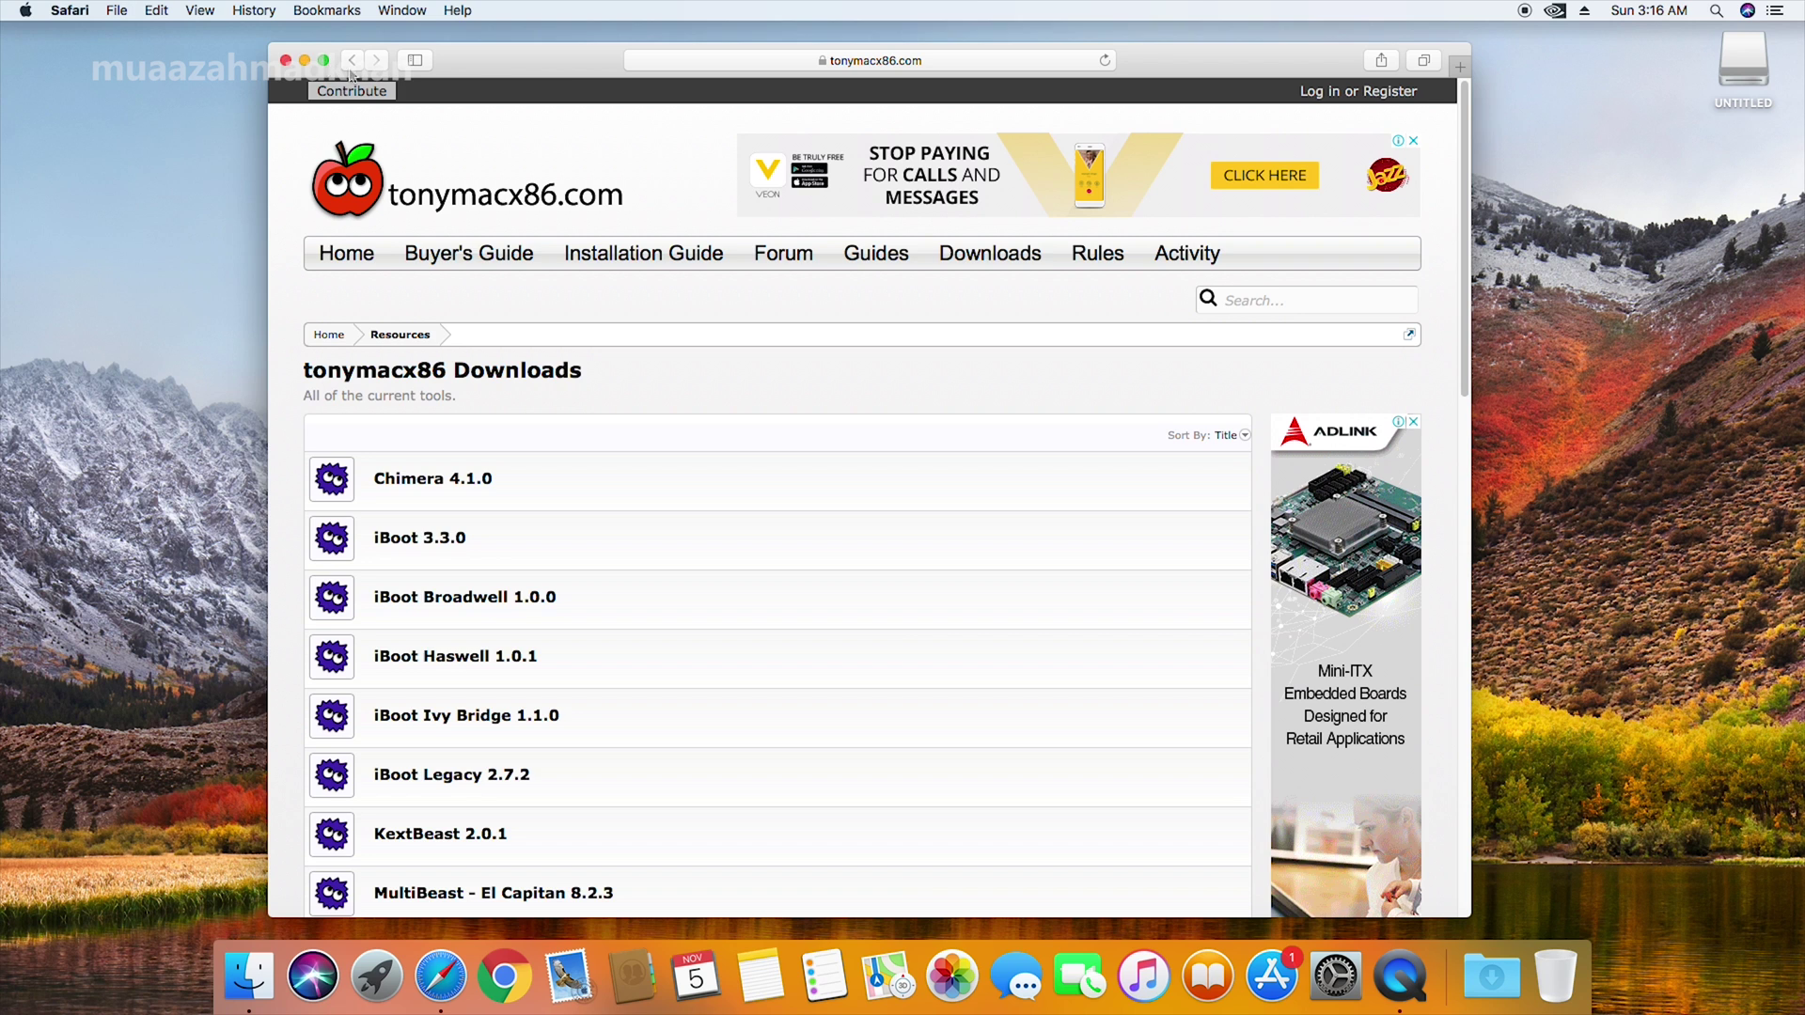
drag(351, 75, 348, 61)
scroll(1043, 491, down, 2)
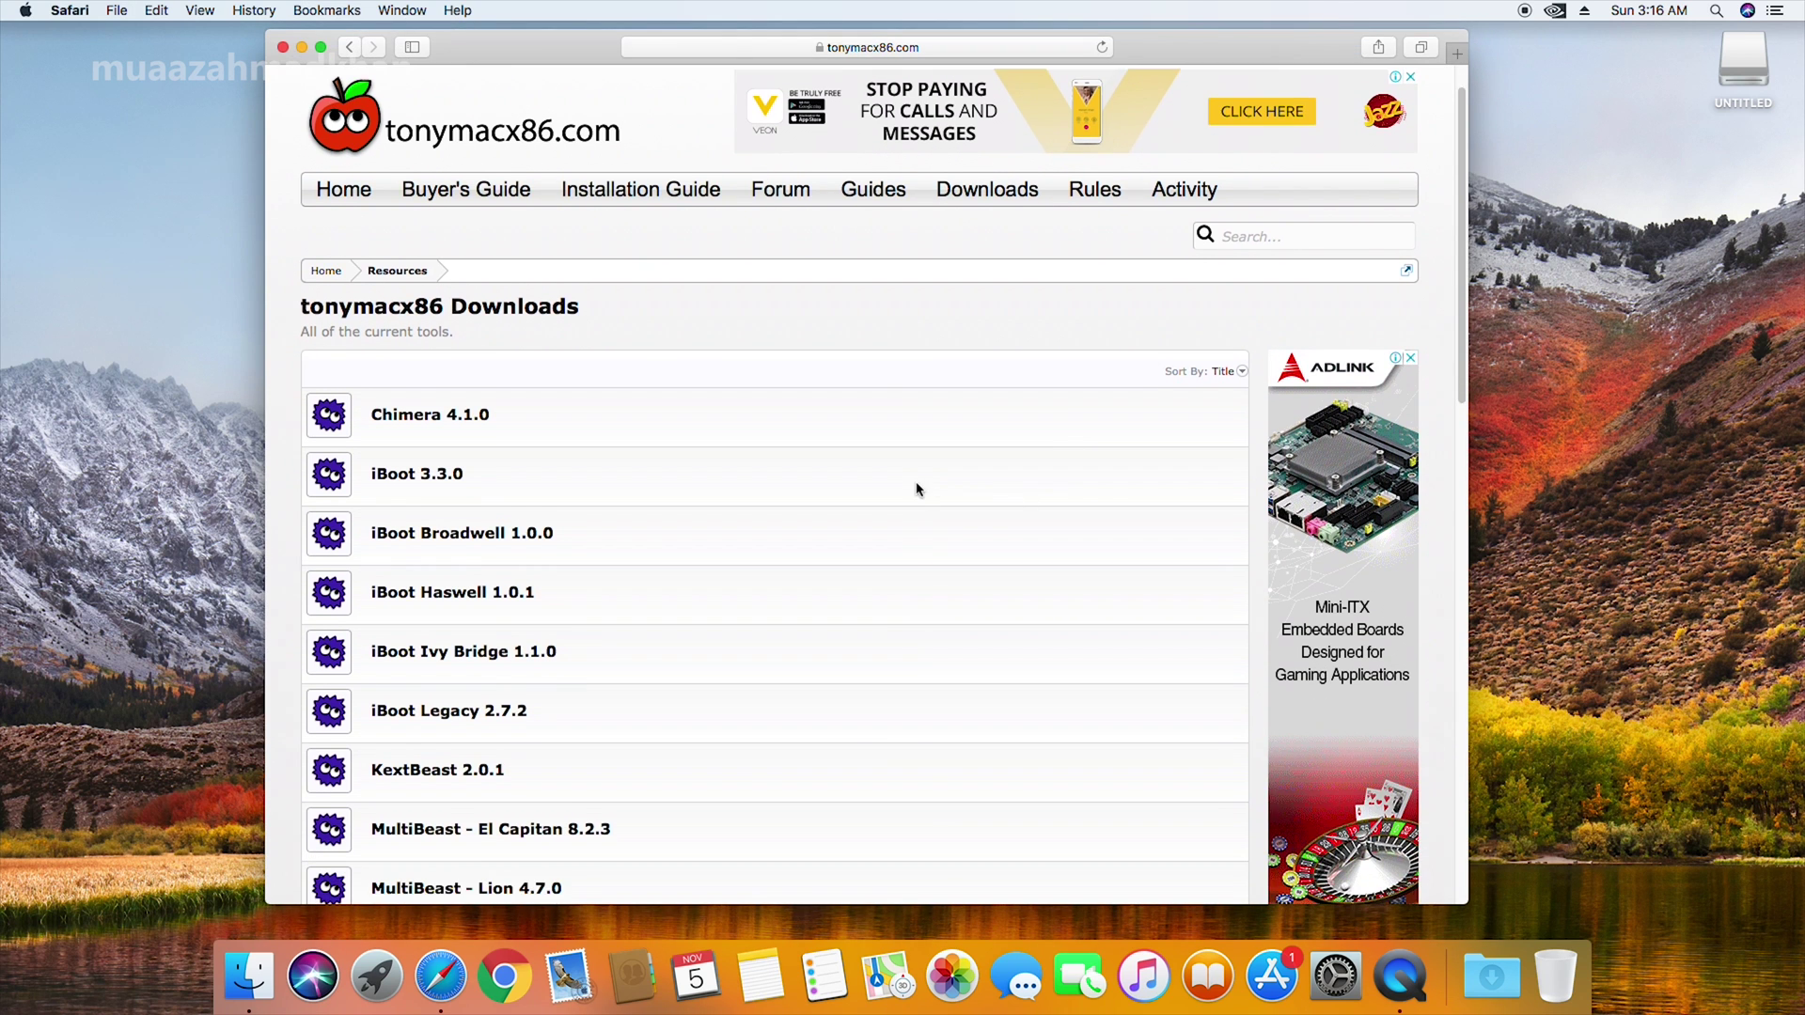
scroll(919, 489, down, 10)
scroll(907, 491, up, 3)
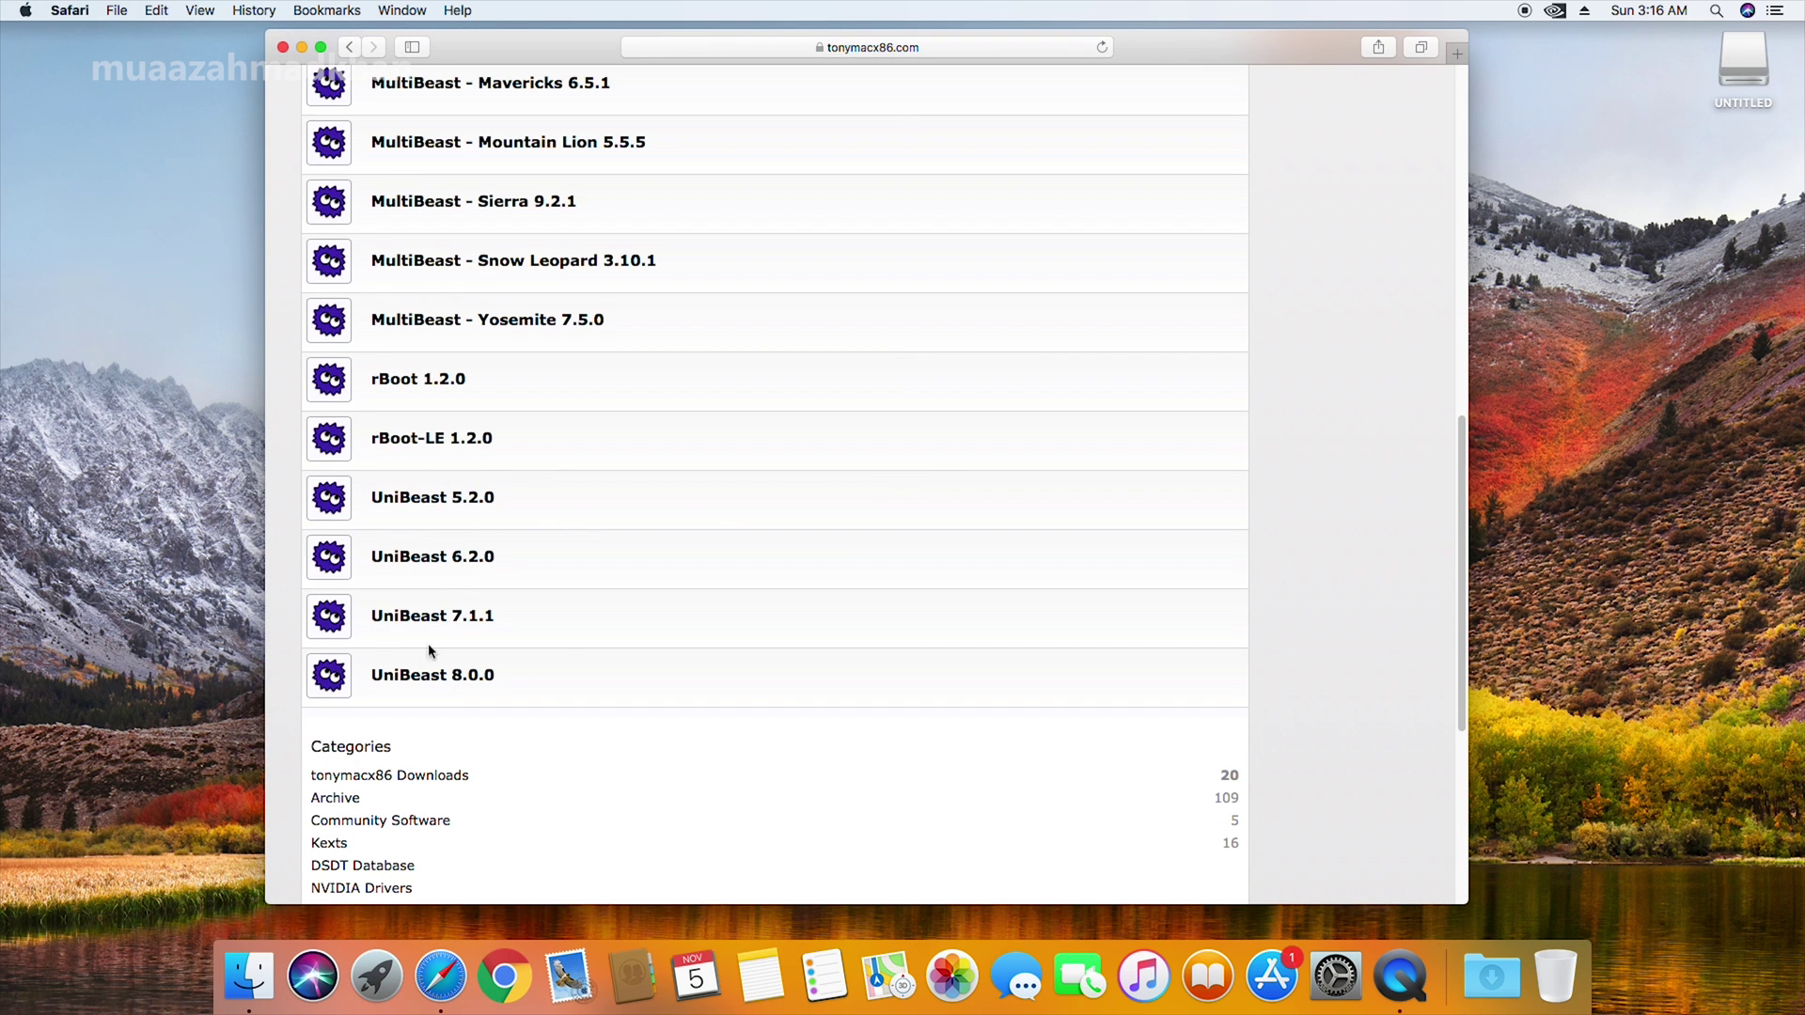
scroll(518, 341, up, 2)
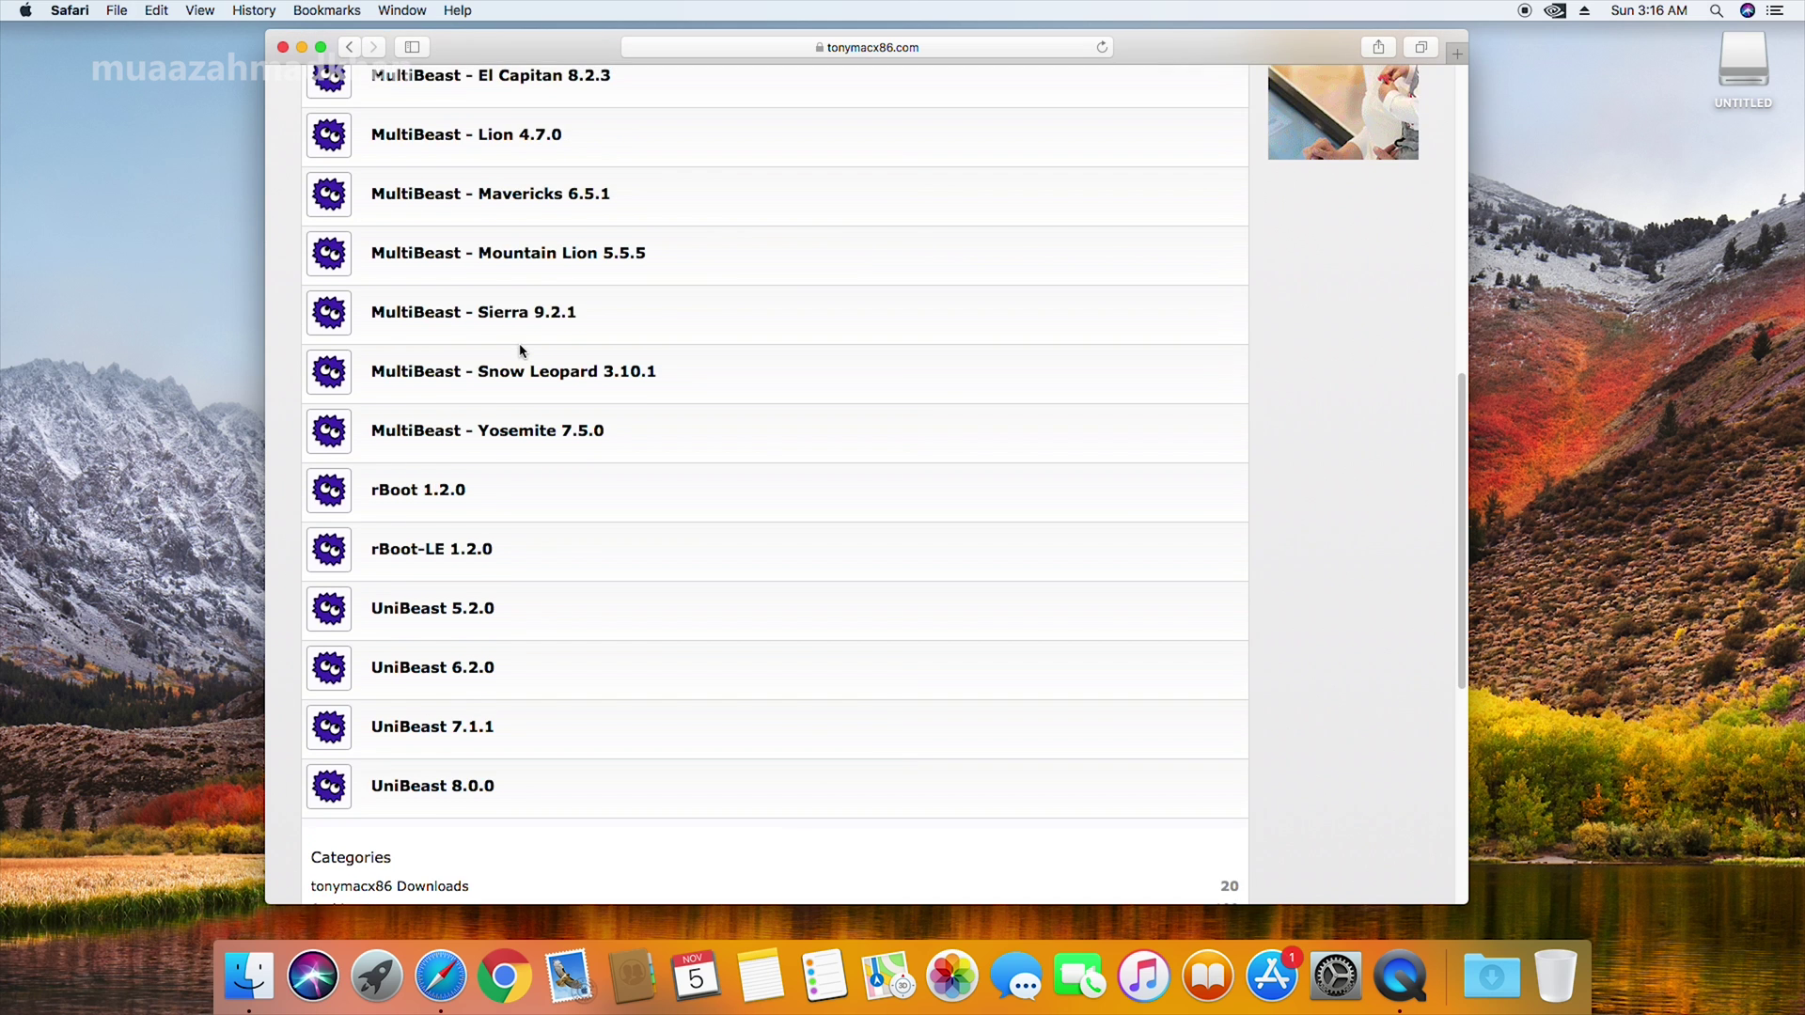
scroll(519, 327, up, 6)
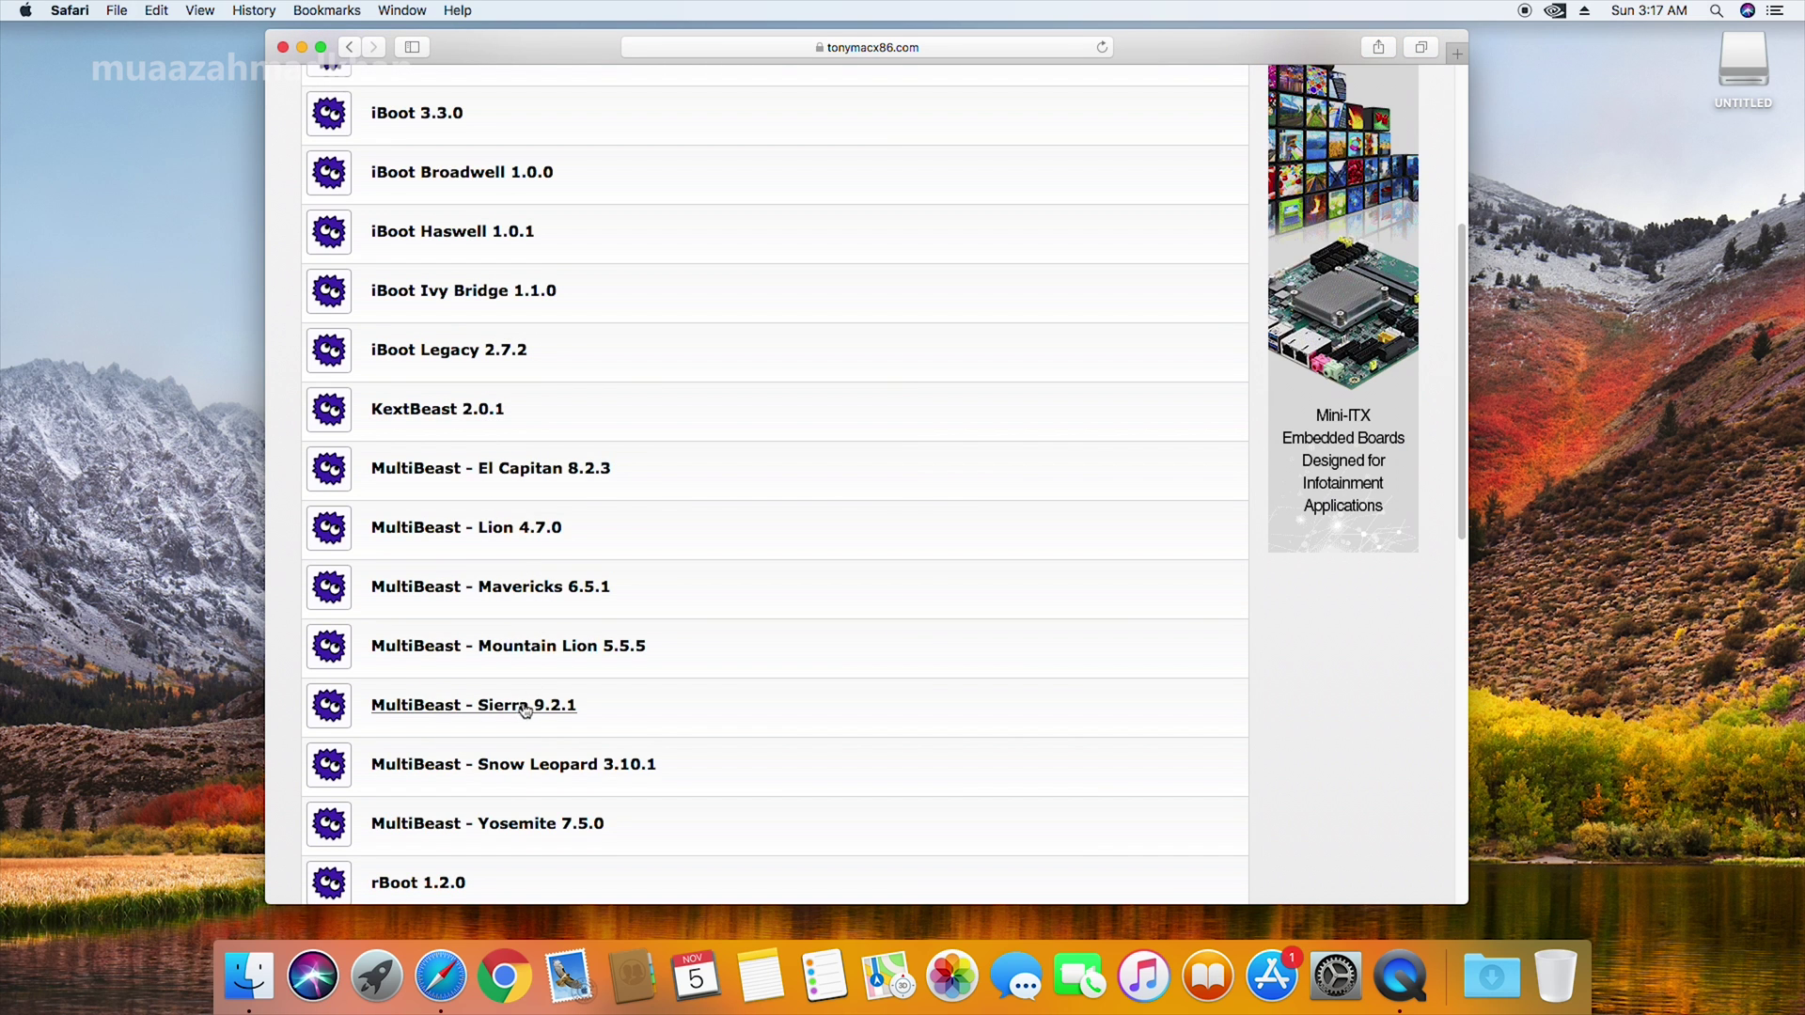
scroll(573, 420, down, 15)
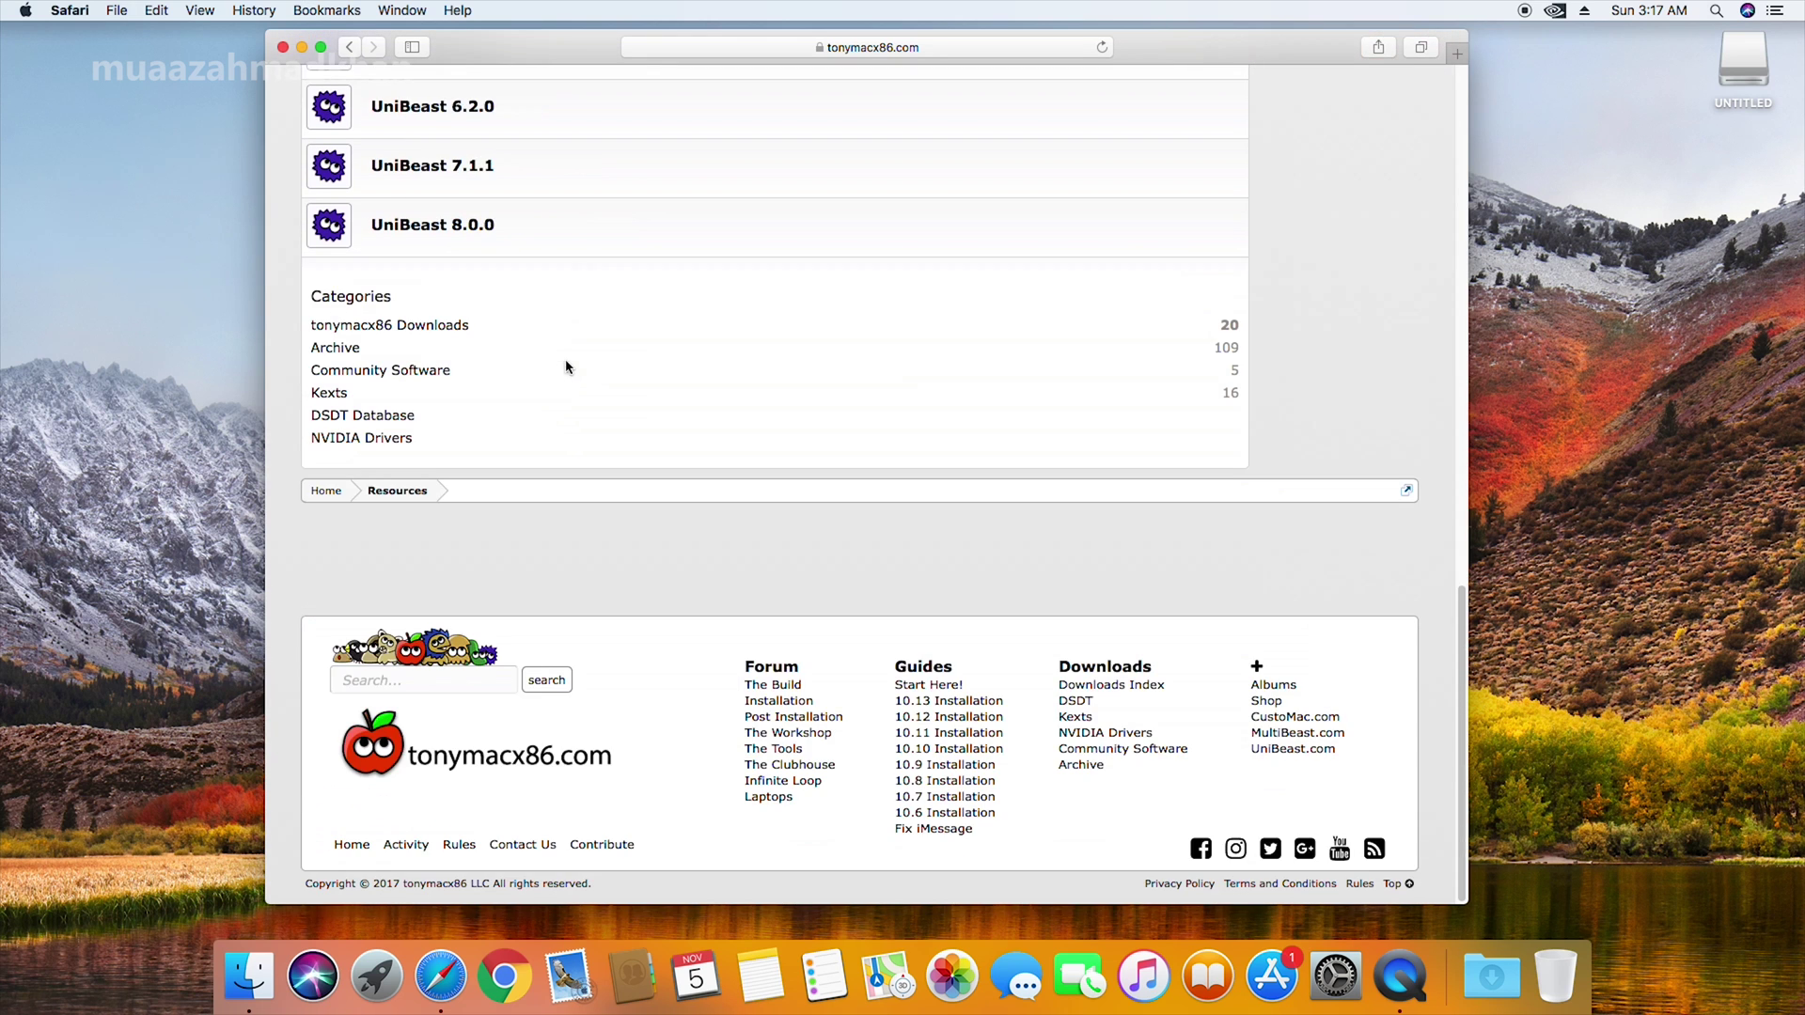
scroll(568, 366, up, 15)
- Open the tonymacx86 Kexts downloads page and scroll through the kexts
mouse_move(1035, 248)
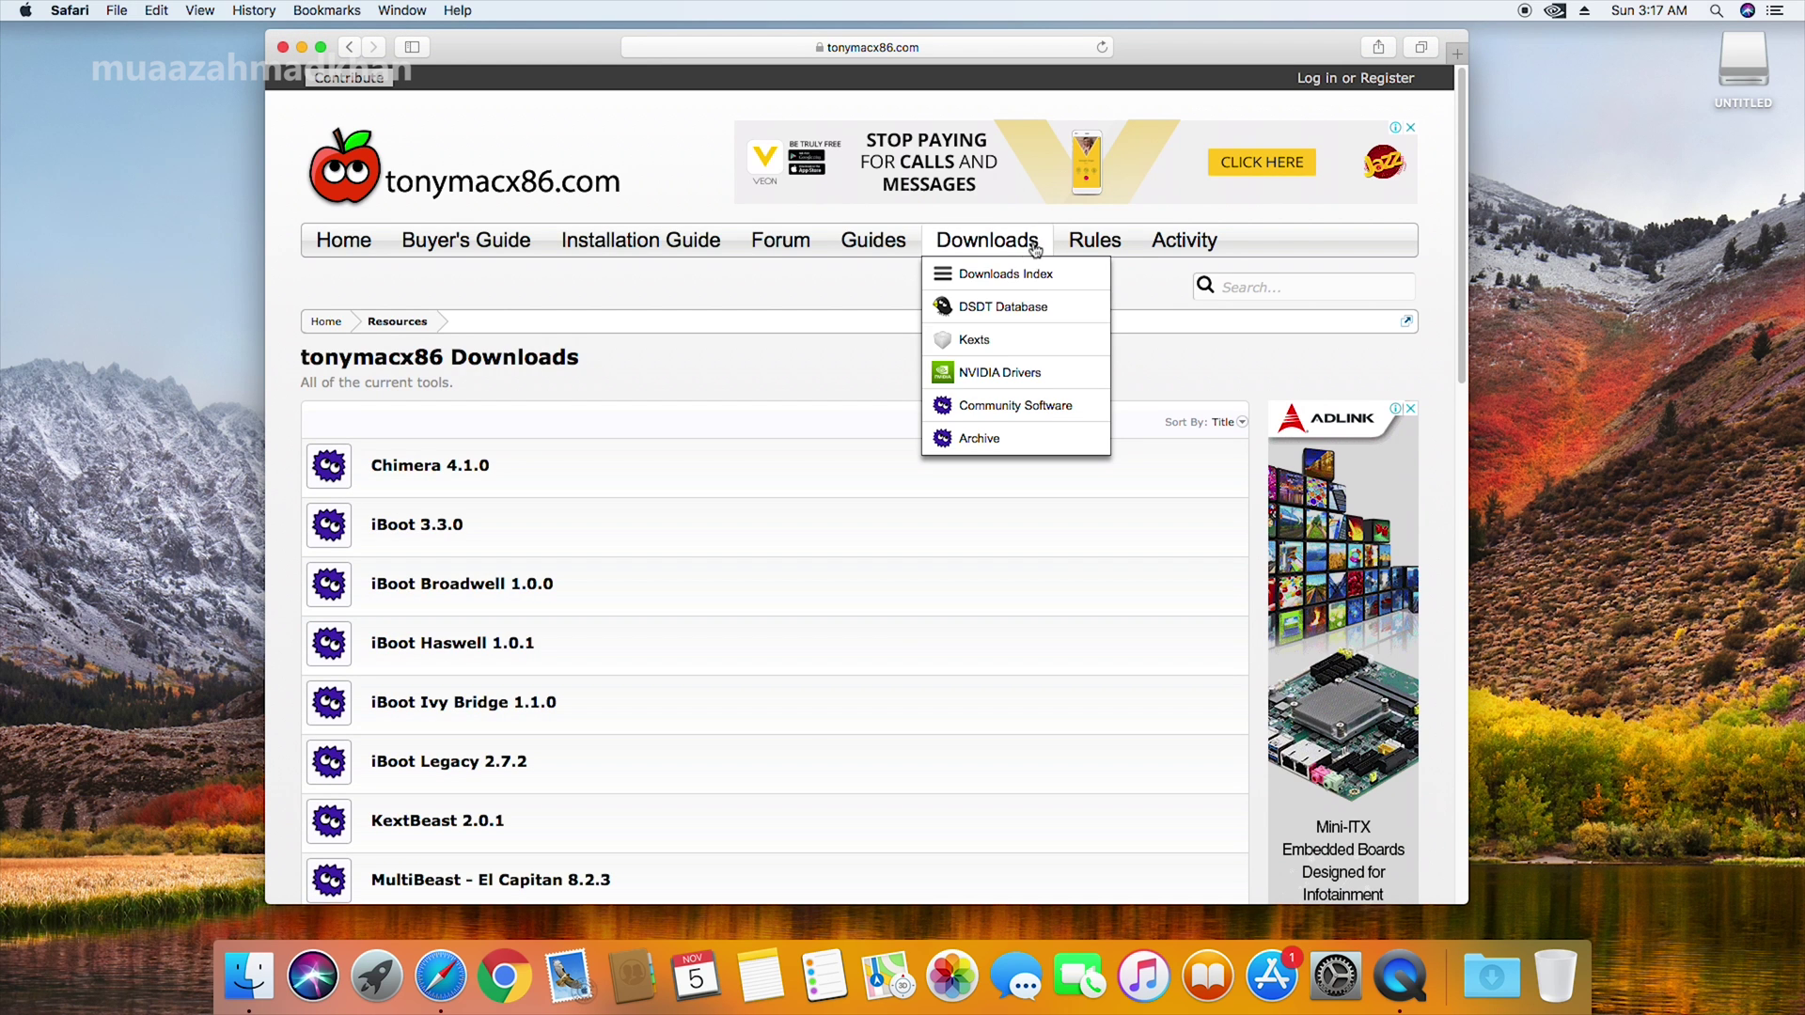
click(974, 341)
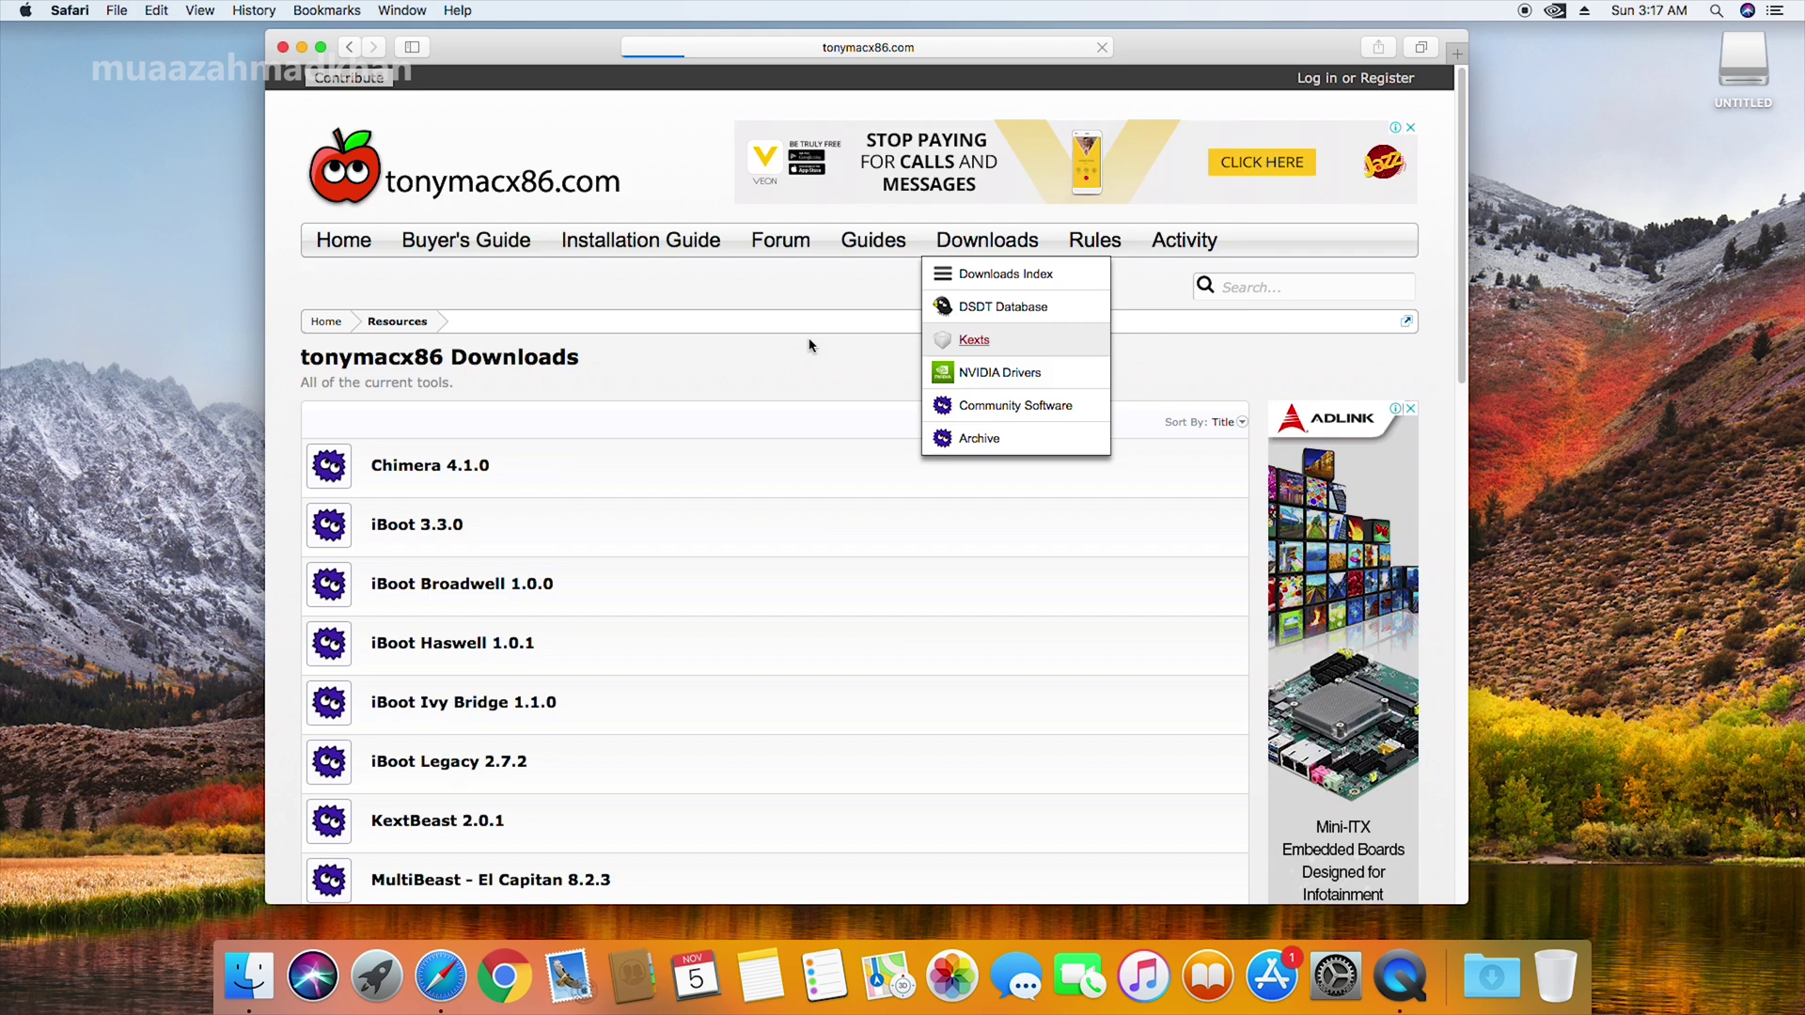
scroll(821, 528, down, 5)
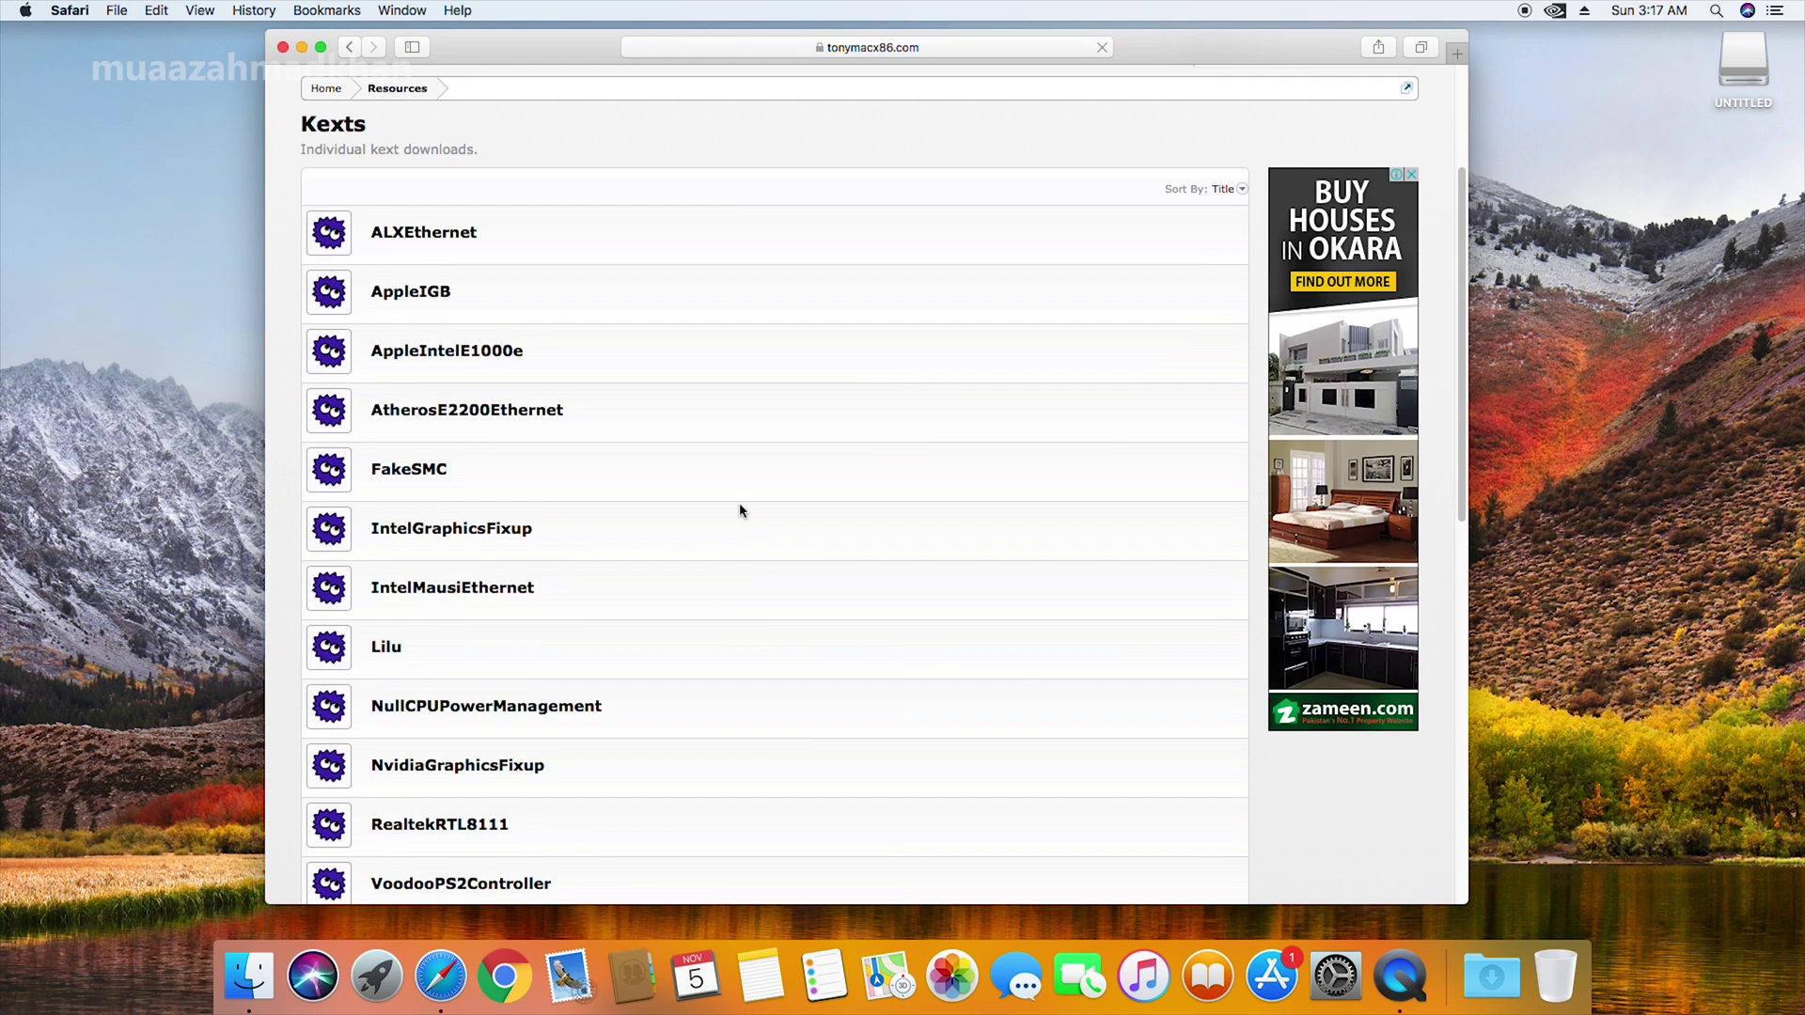
scroll(477, 669, down, 10)
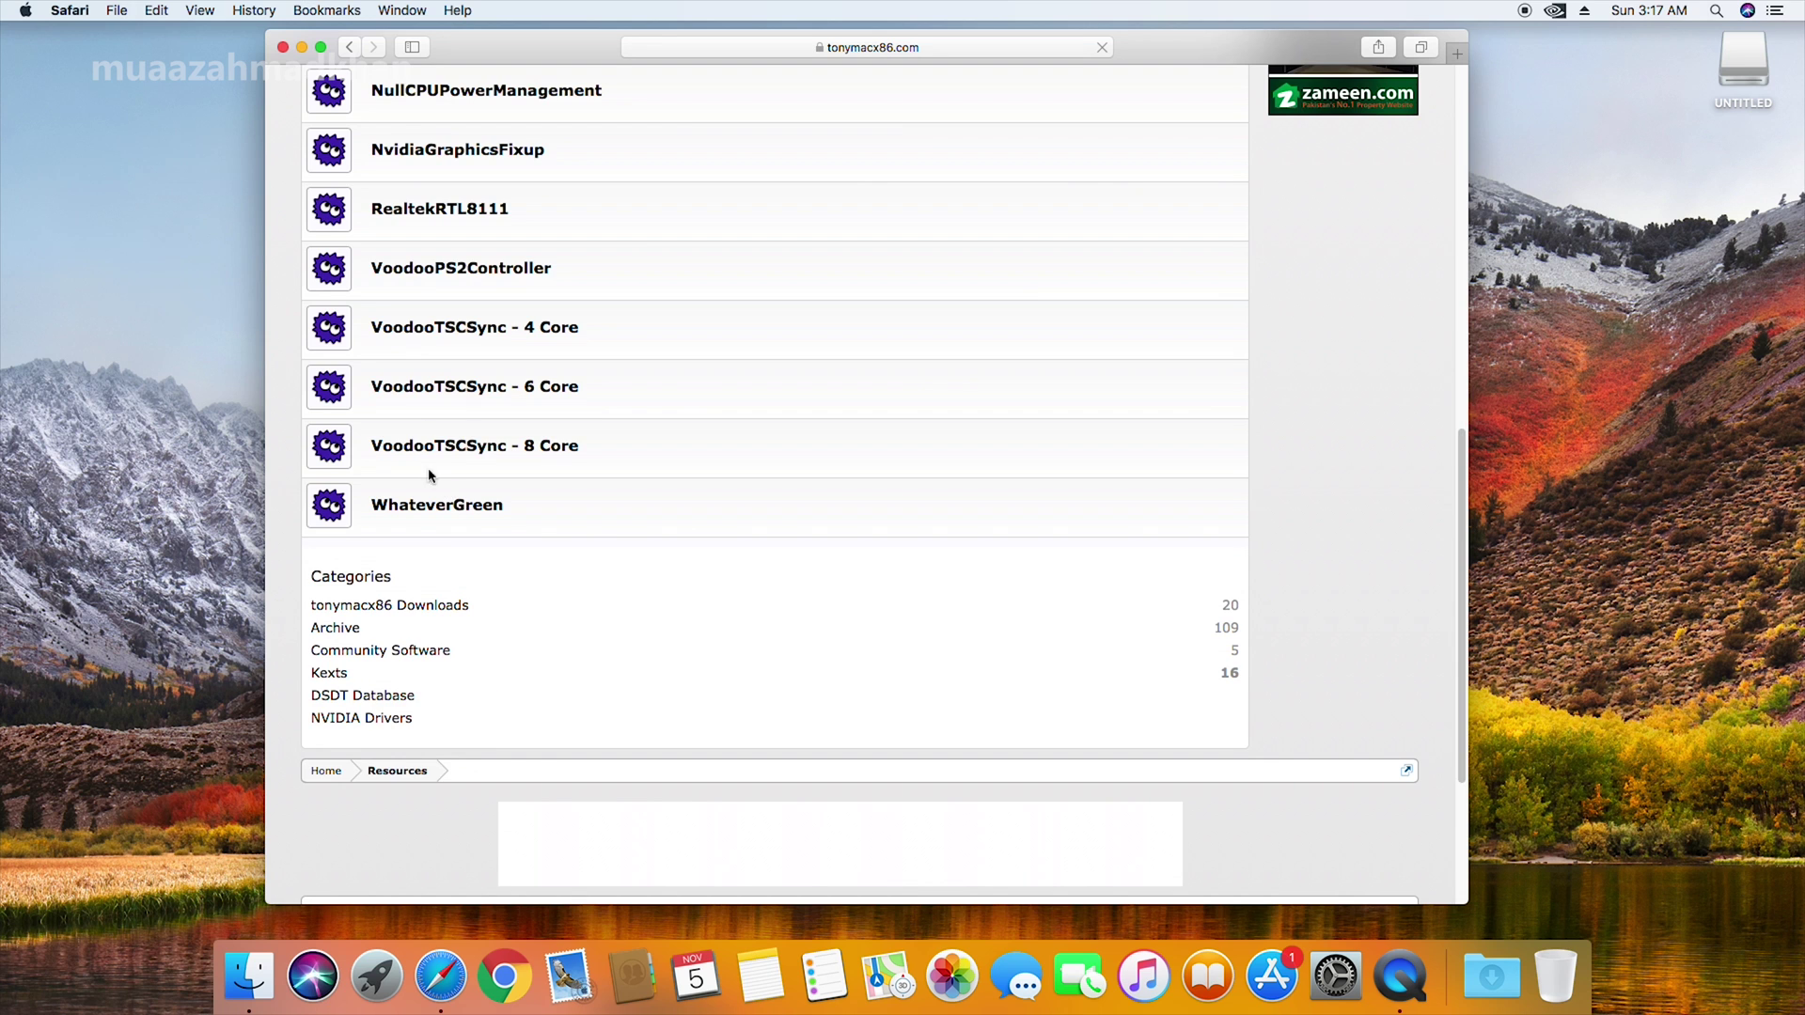
- Close Safari and extract UniBeast-8.0.0.zip on the desktop
click(283, 47)
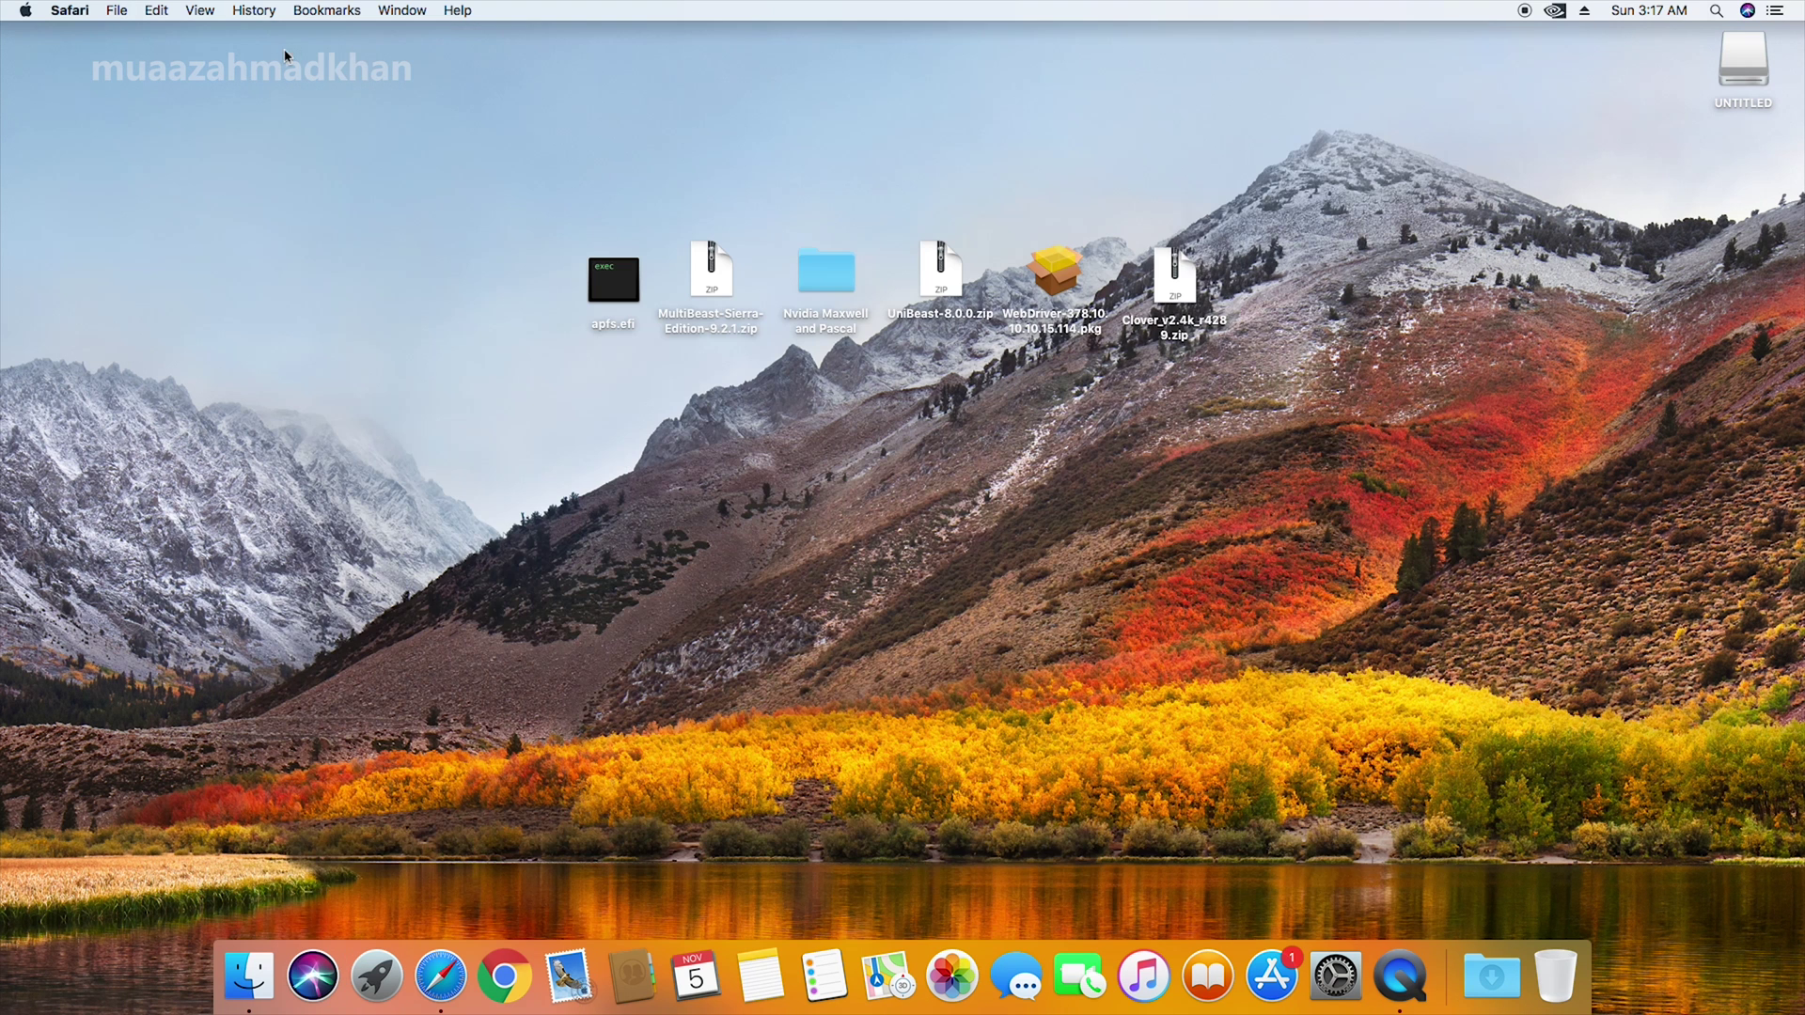
click(767, 413)
click(1073, 324)
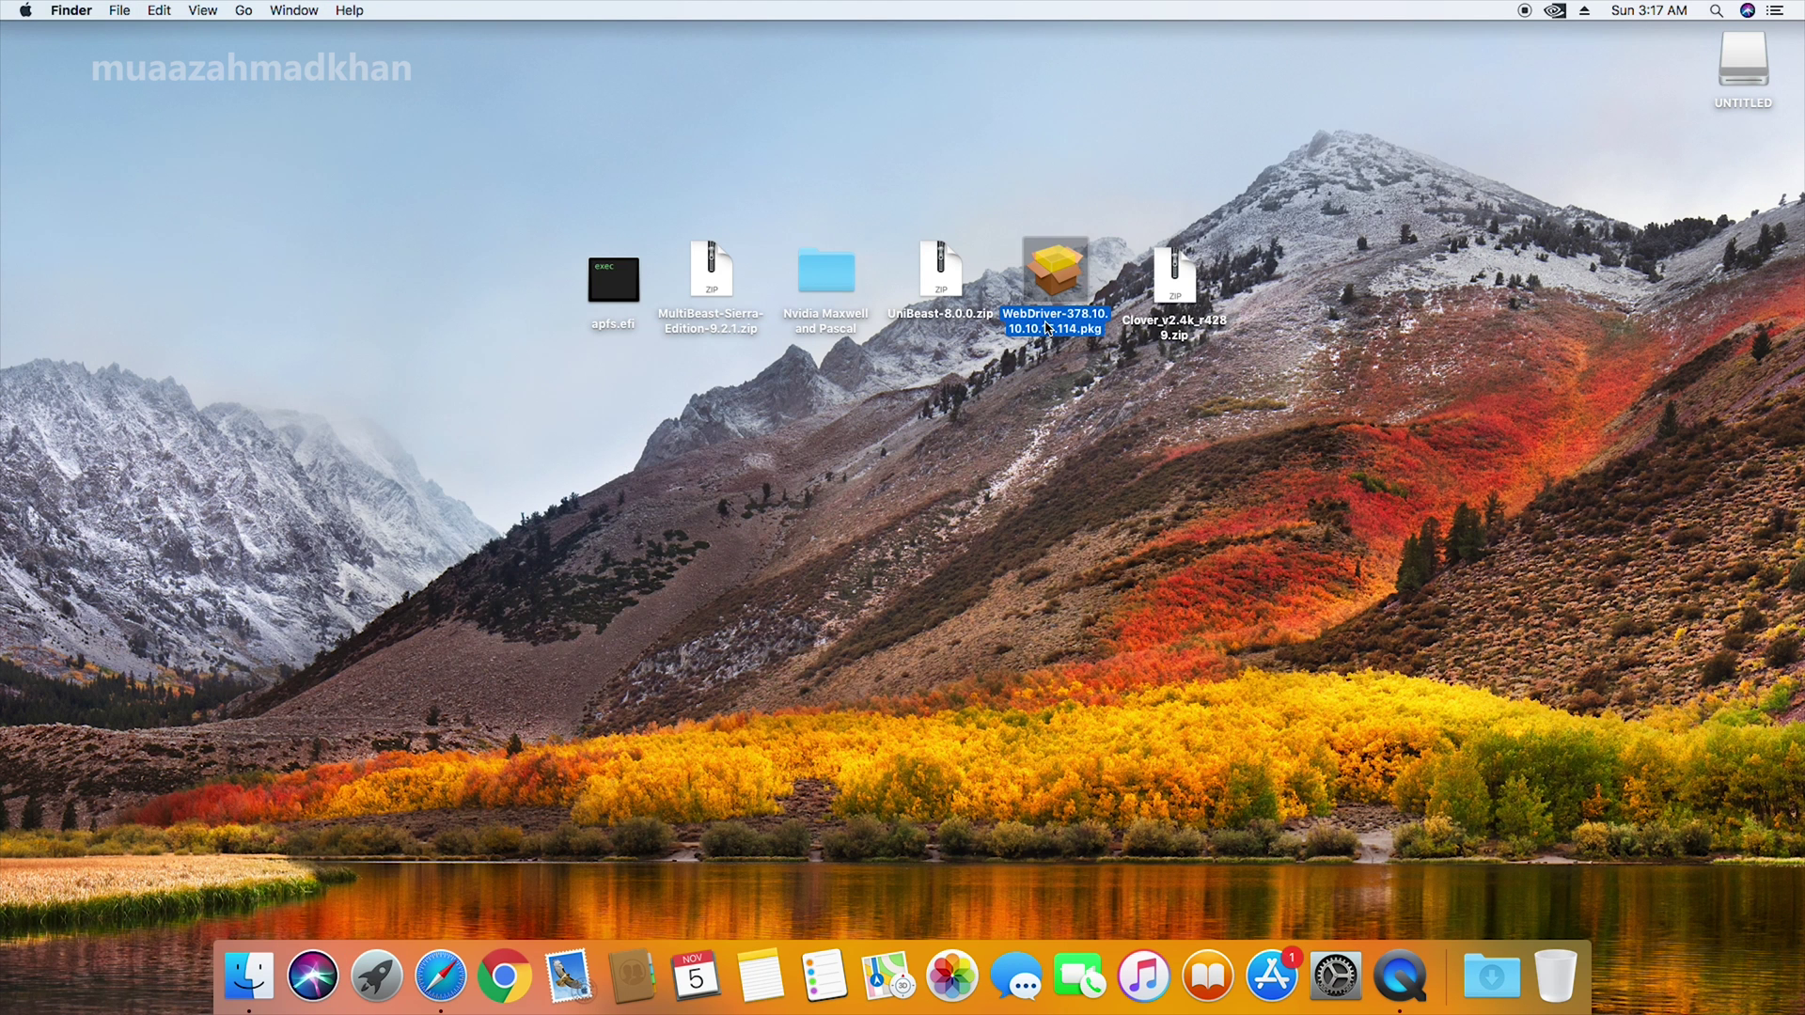
click(970, 320)
click(850, 329)
click(712, 329)
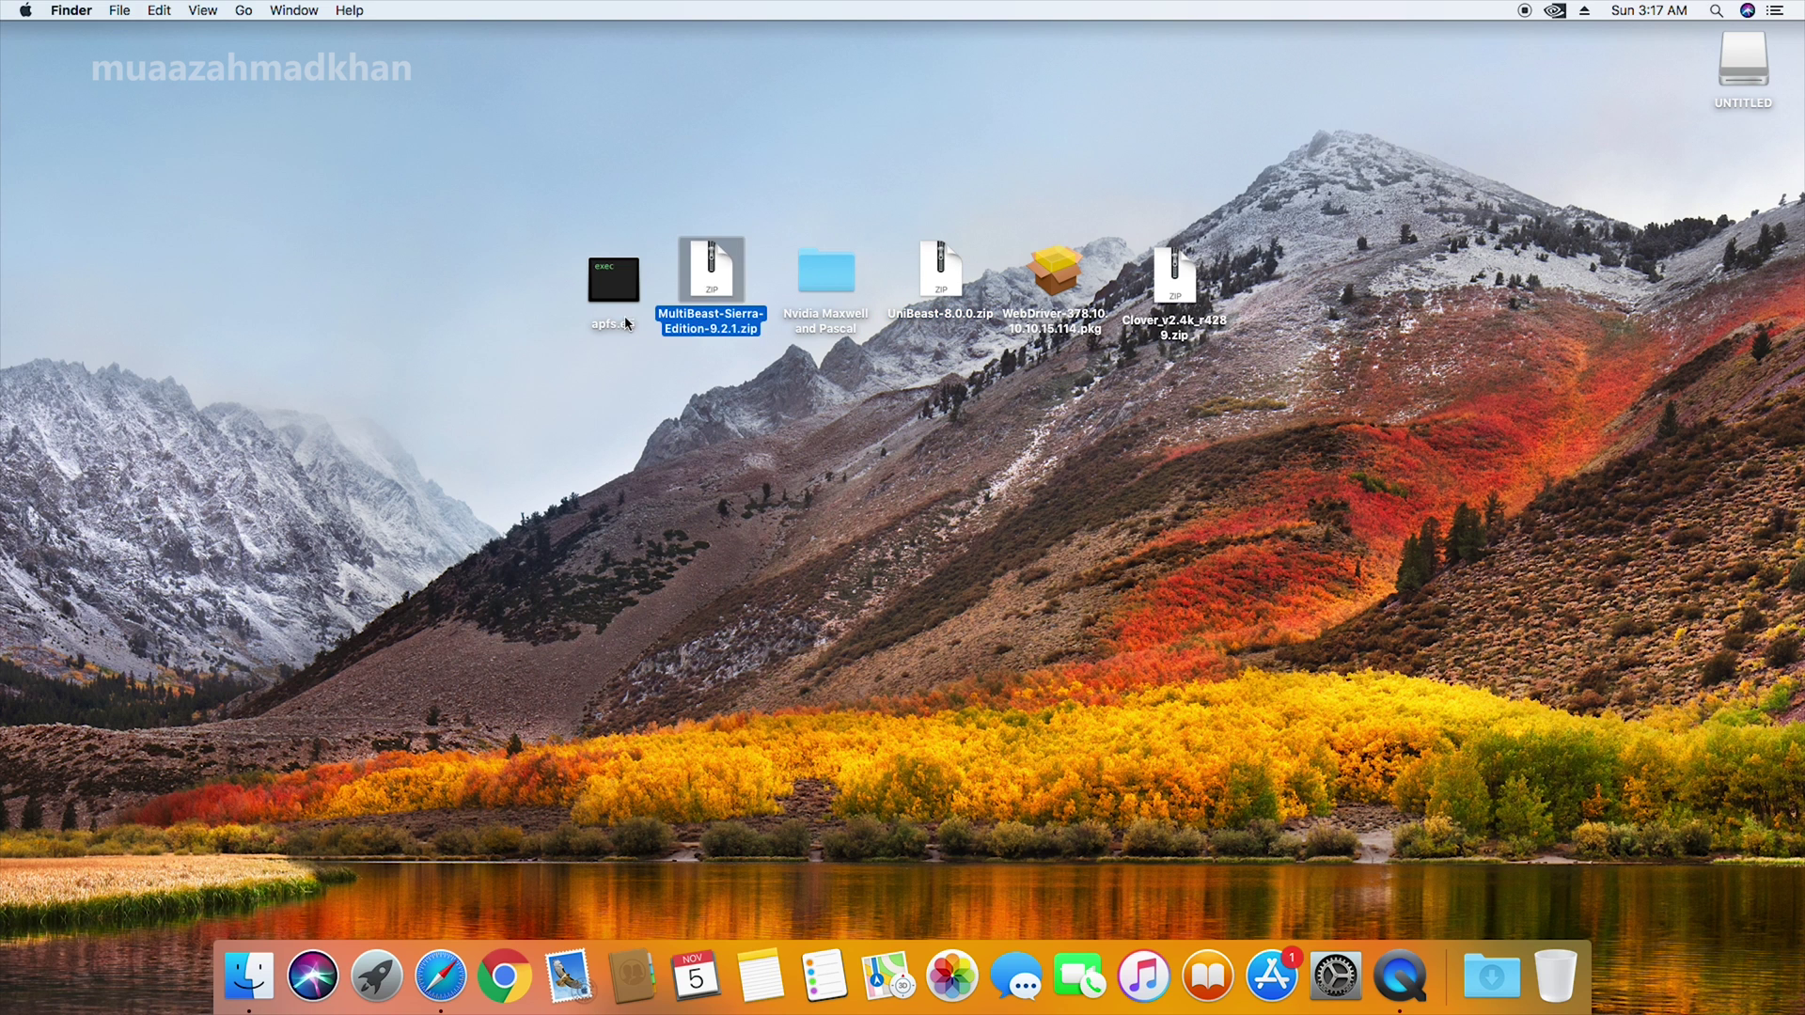
click(629, 327)
click(768, 386)
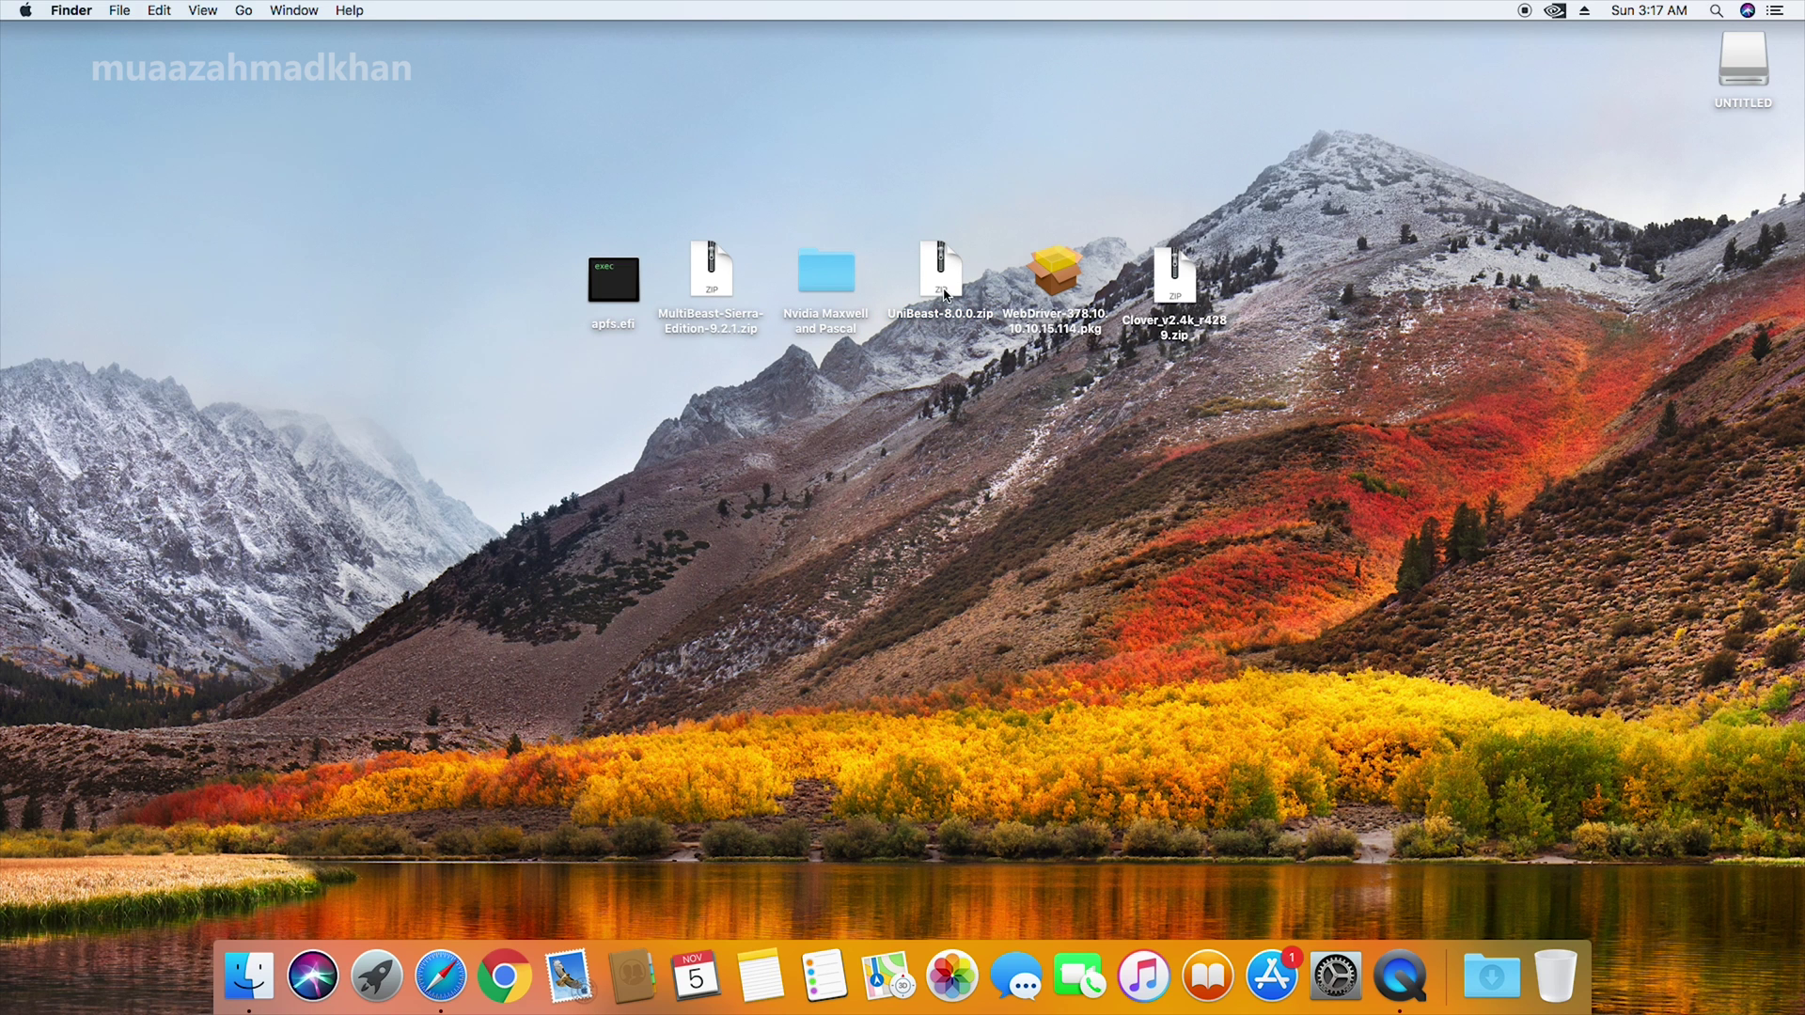
double_click(944, 295)
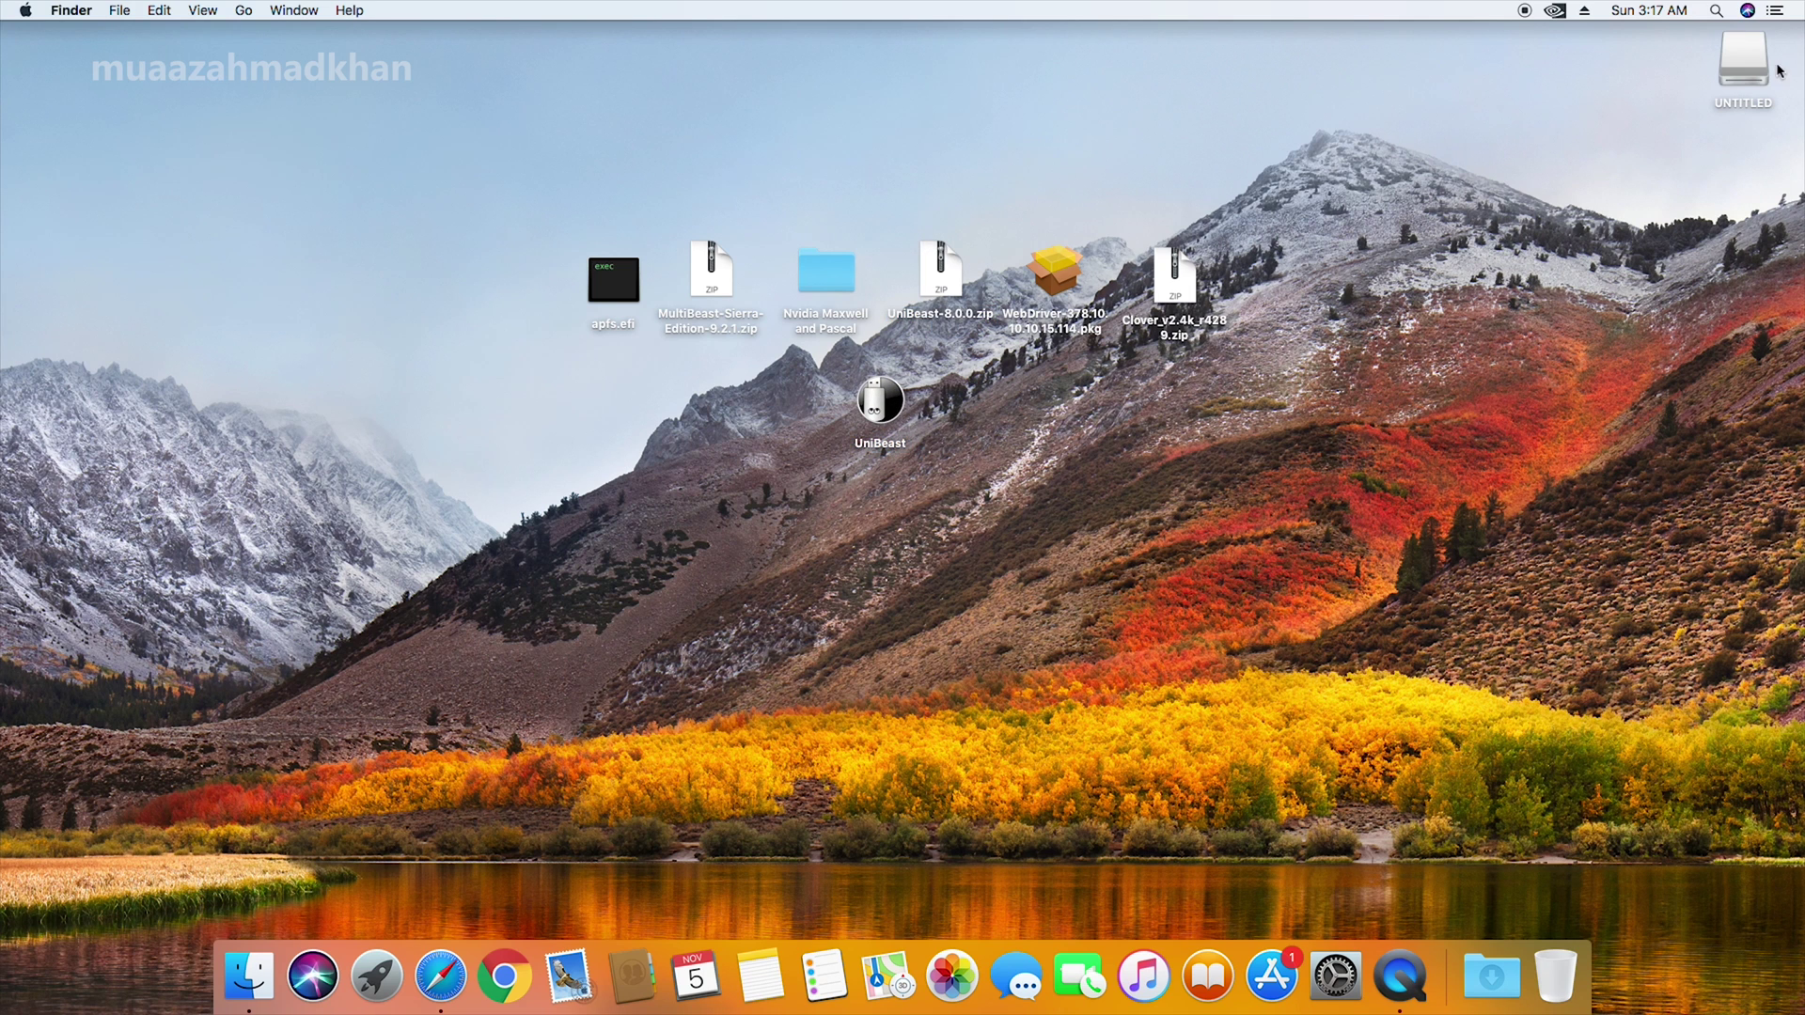
- Launch Disk Utility from Spotlight search
click(1739, 79)
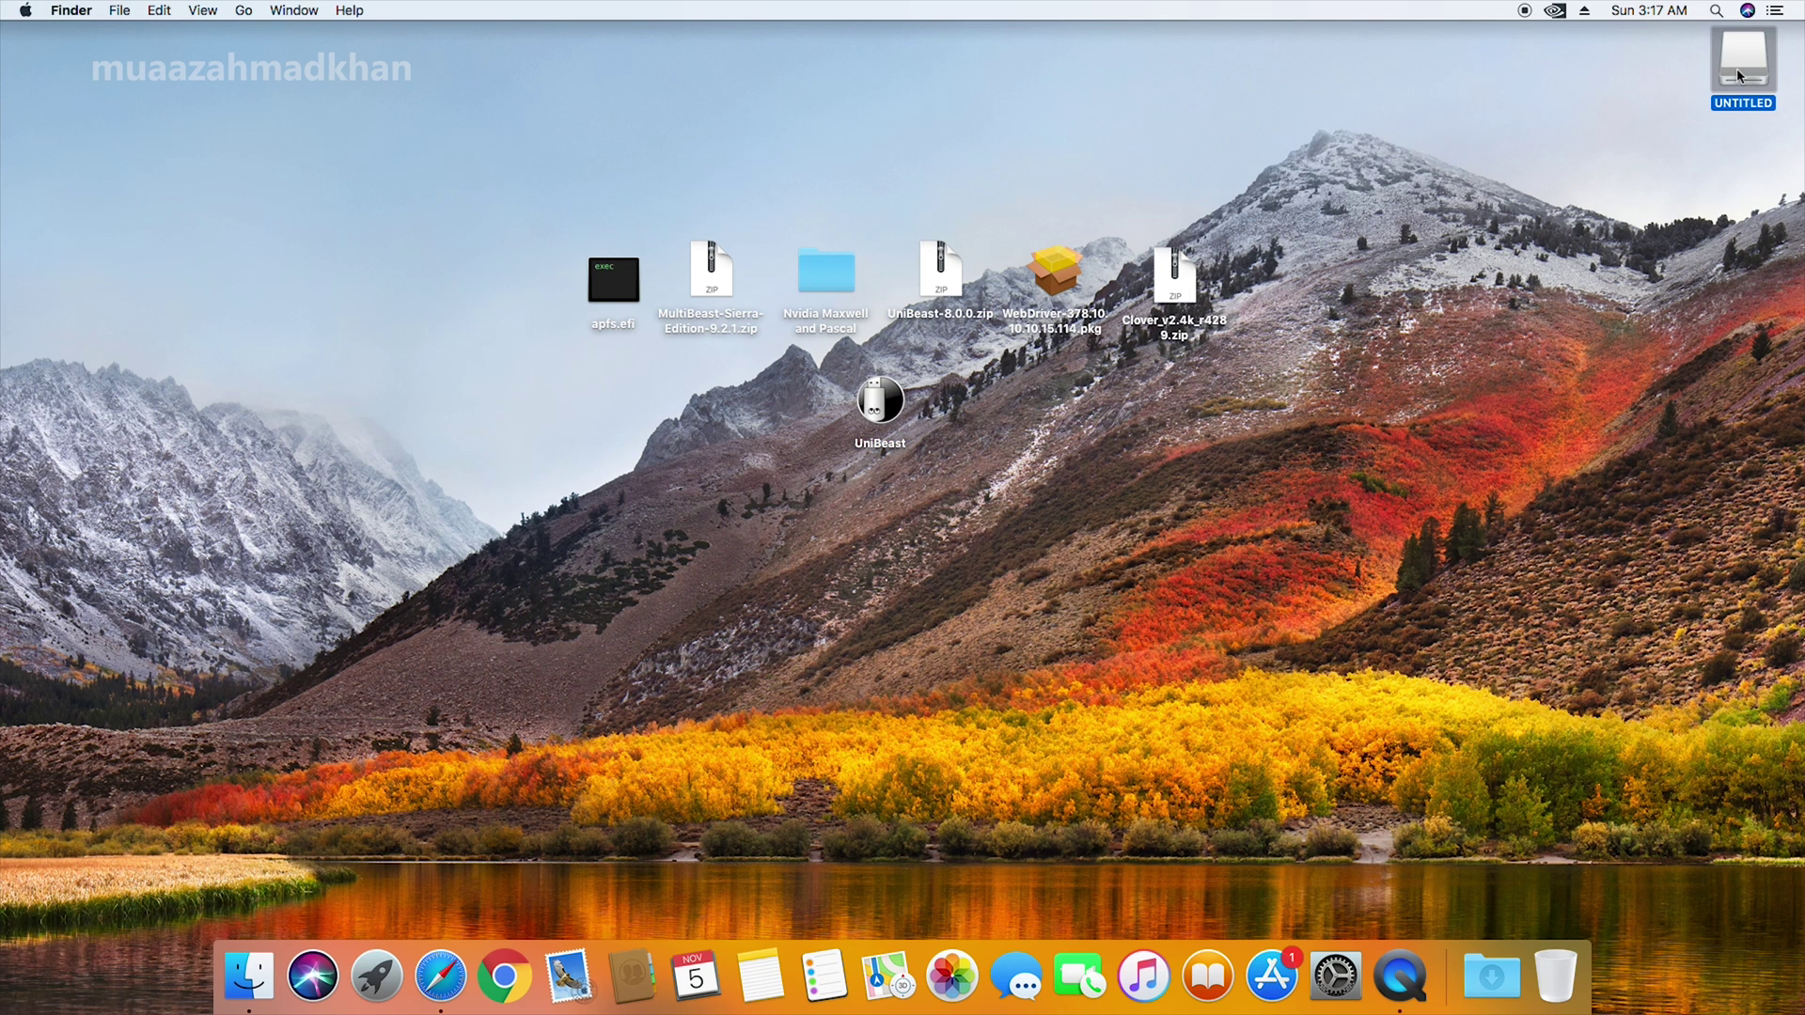
click(1715, 12)
double_click(775, 295)
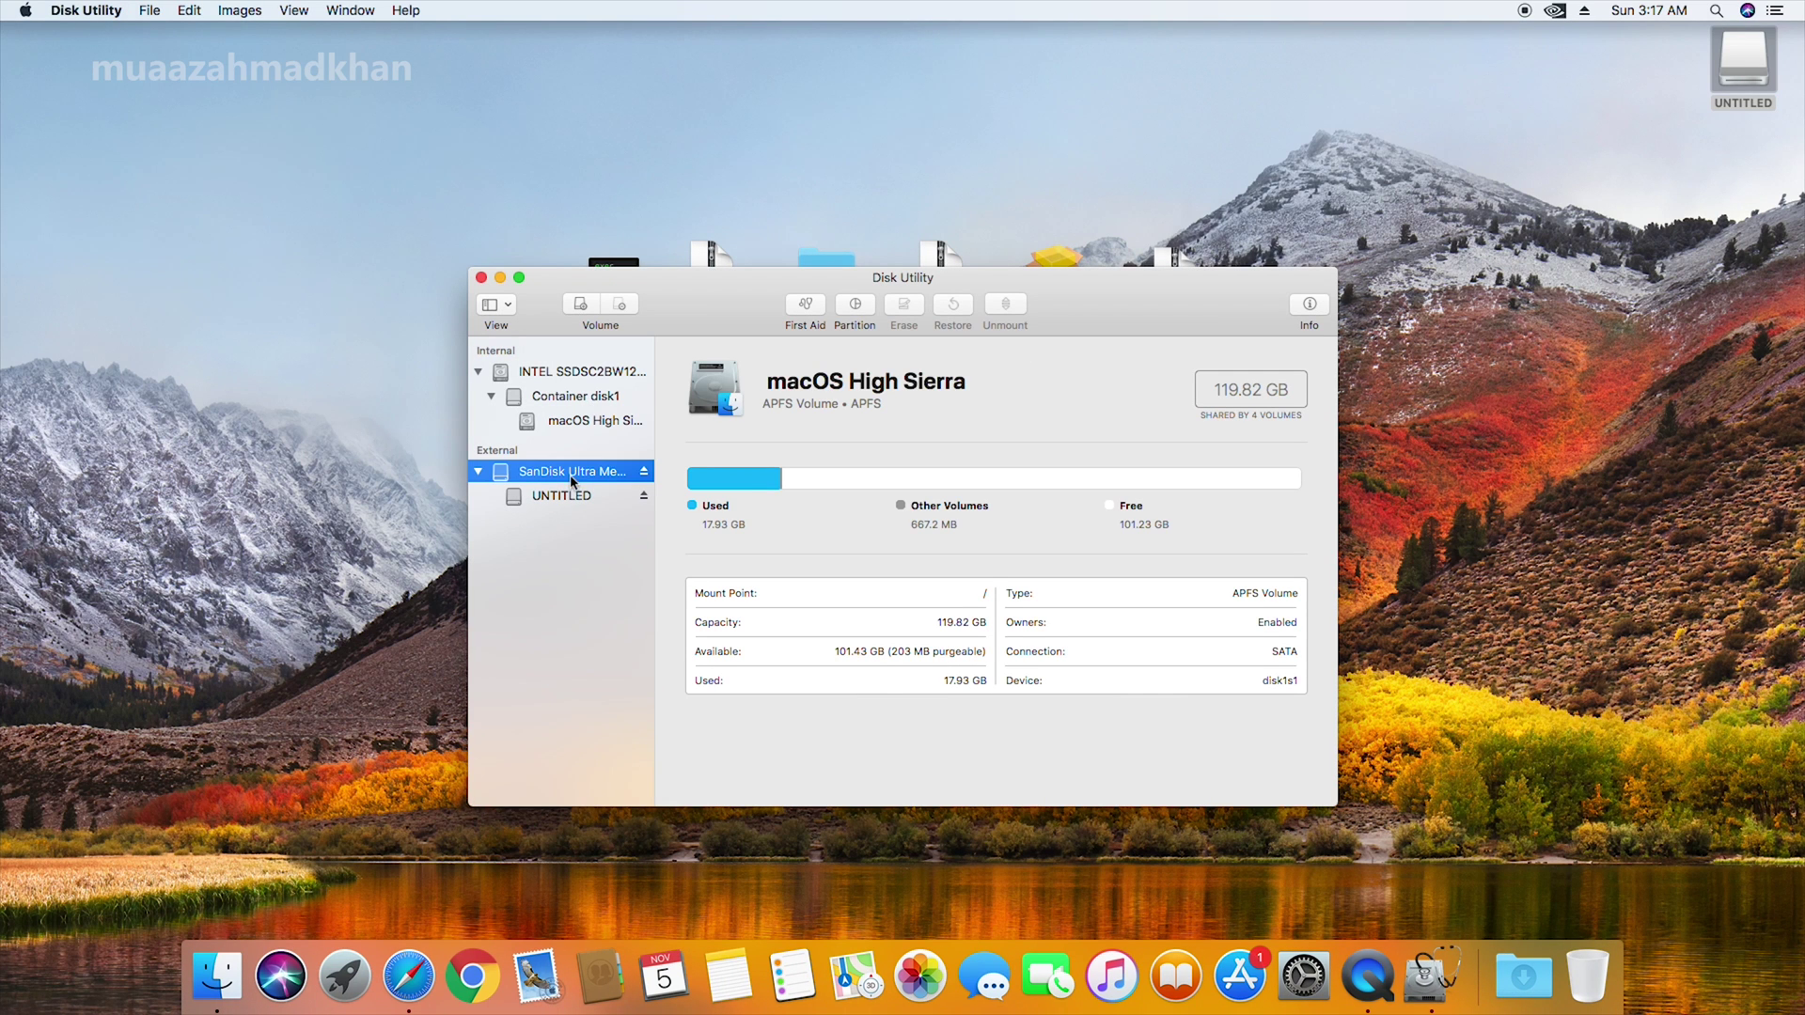
- Erase SanDisk Ultra Media as Mac OS Extended (Journaled), GUID Partition Map, named macOS High Sierra
click(574, 475)
click(902, 306)
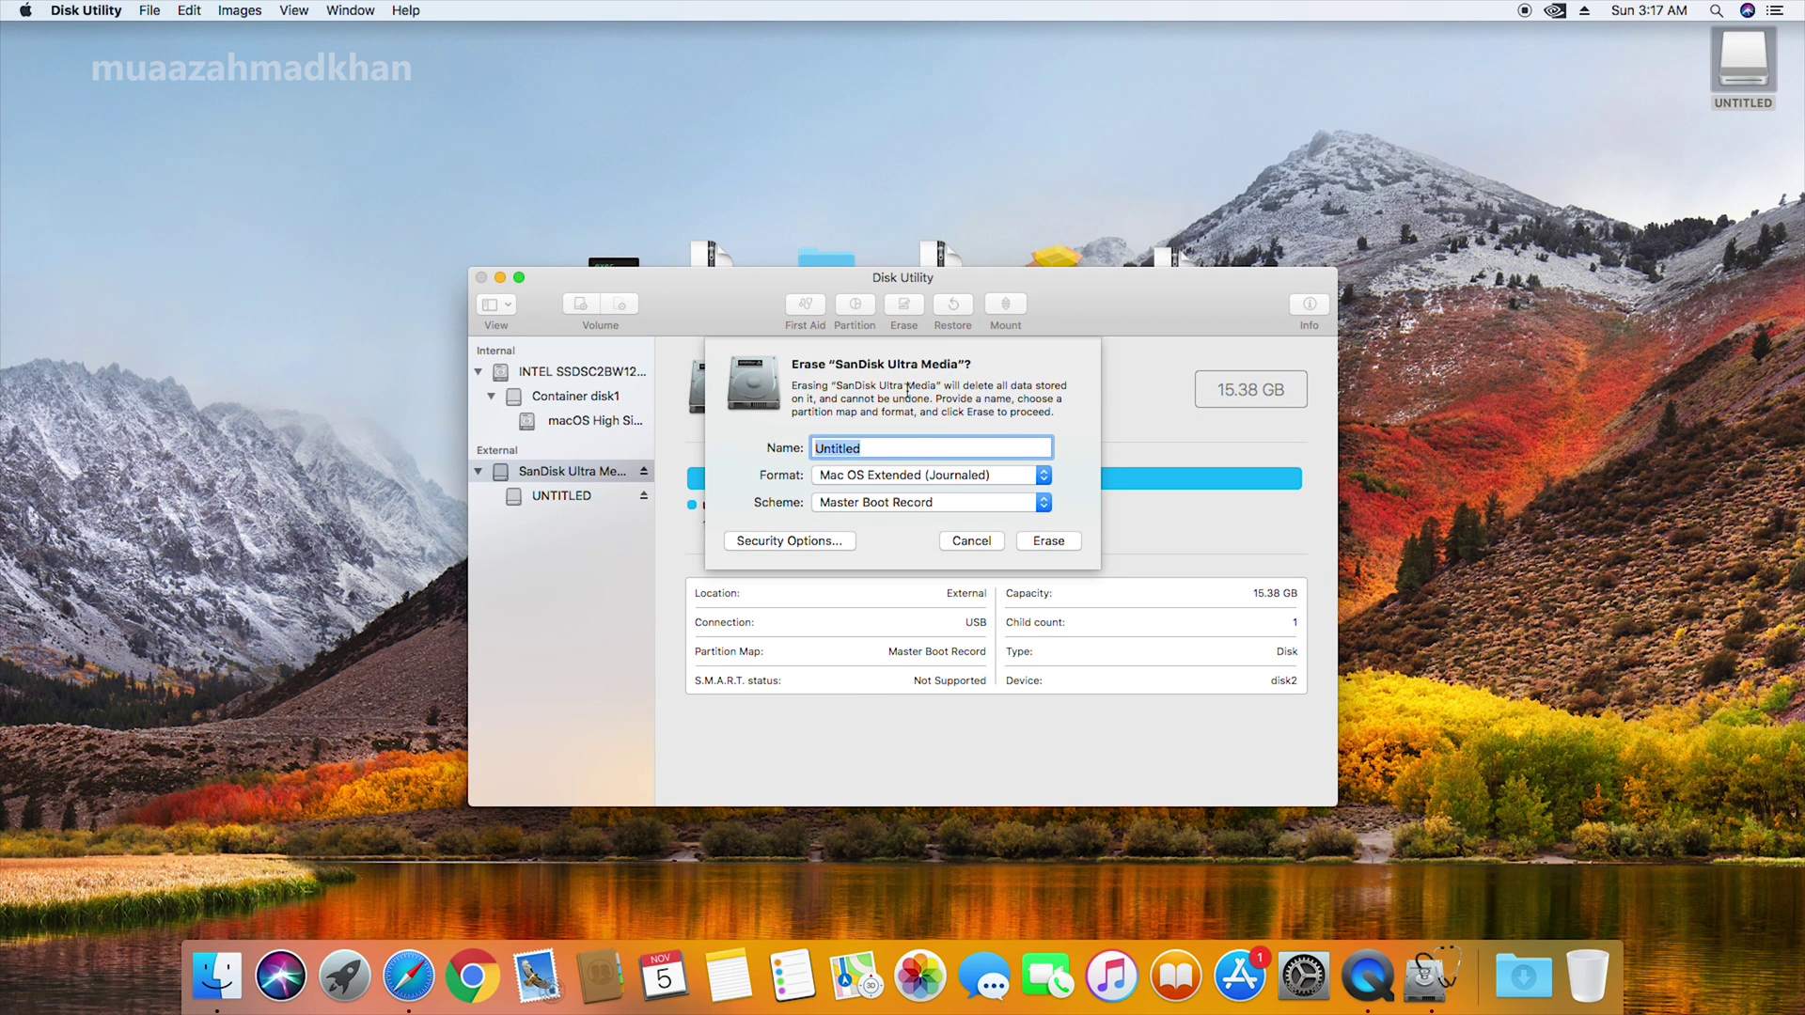
click(936, 485)
click(931, 475)
click(933, 502)
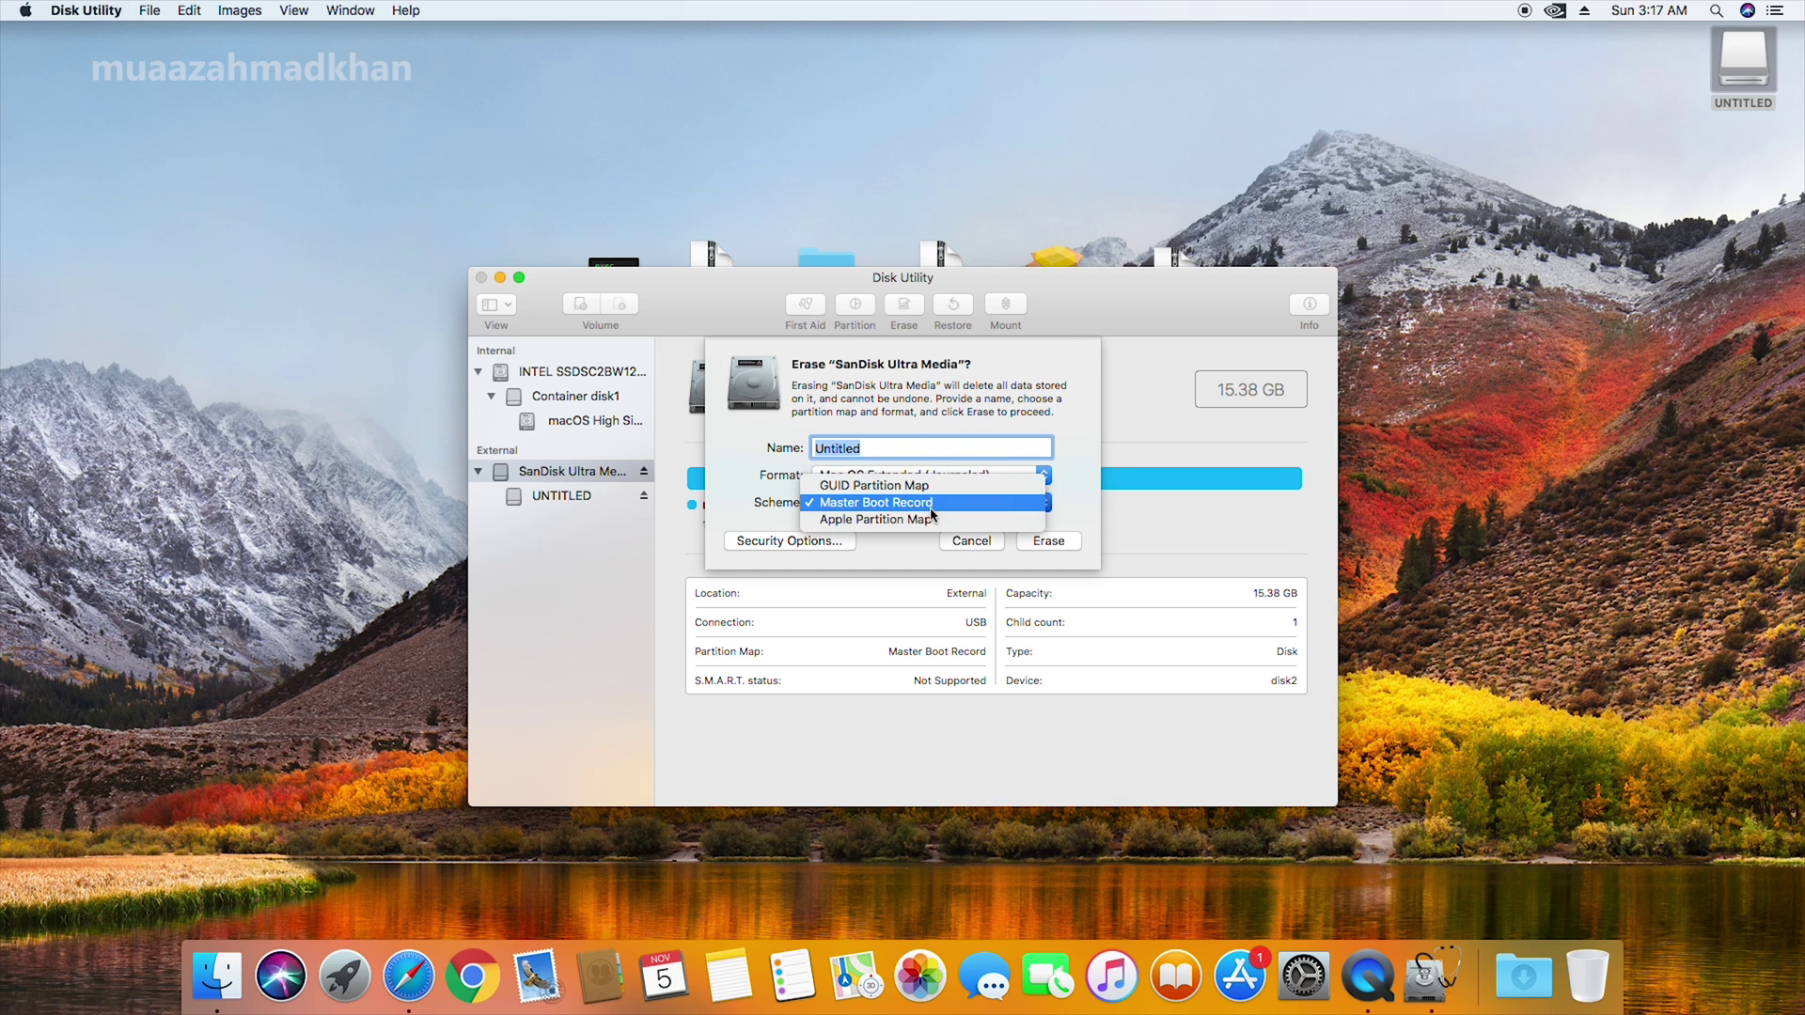
click(902, 485)
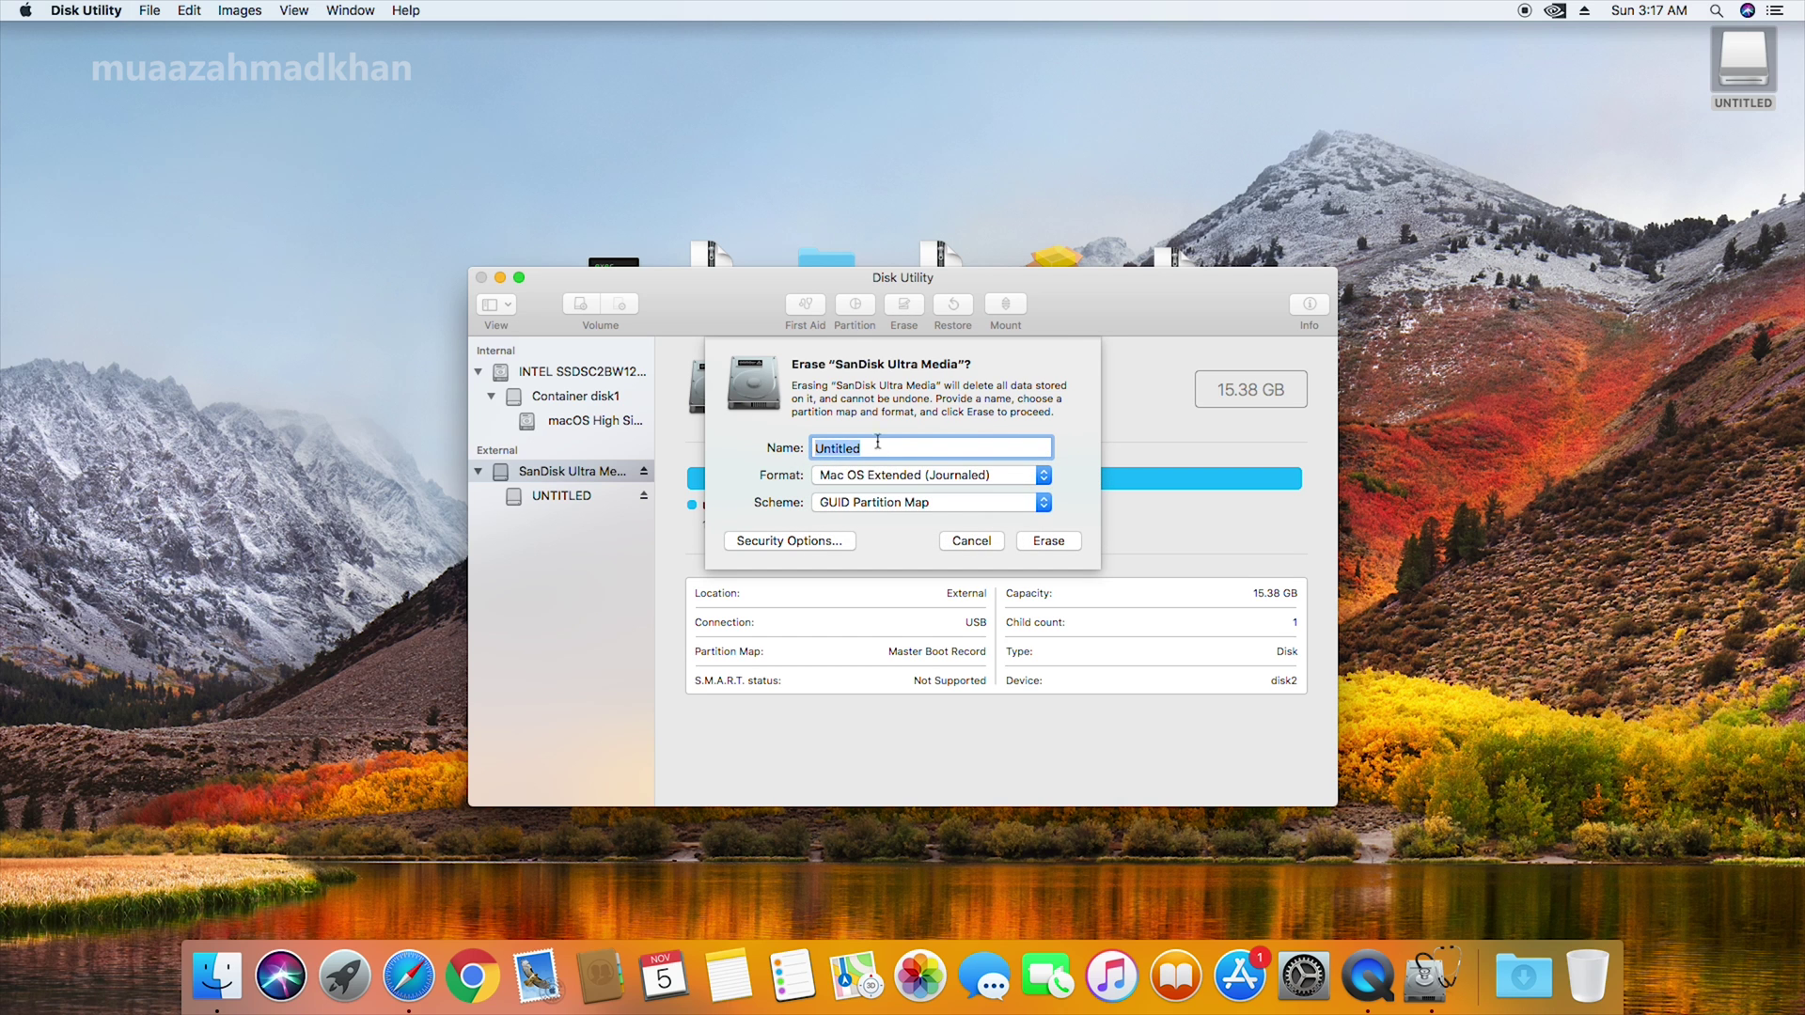
text(macOS High Sierra)
click(1046, 538)
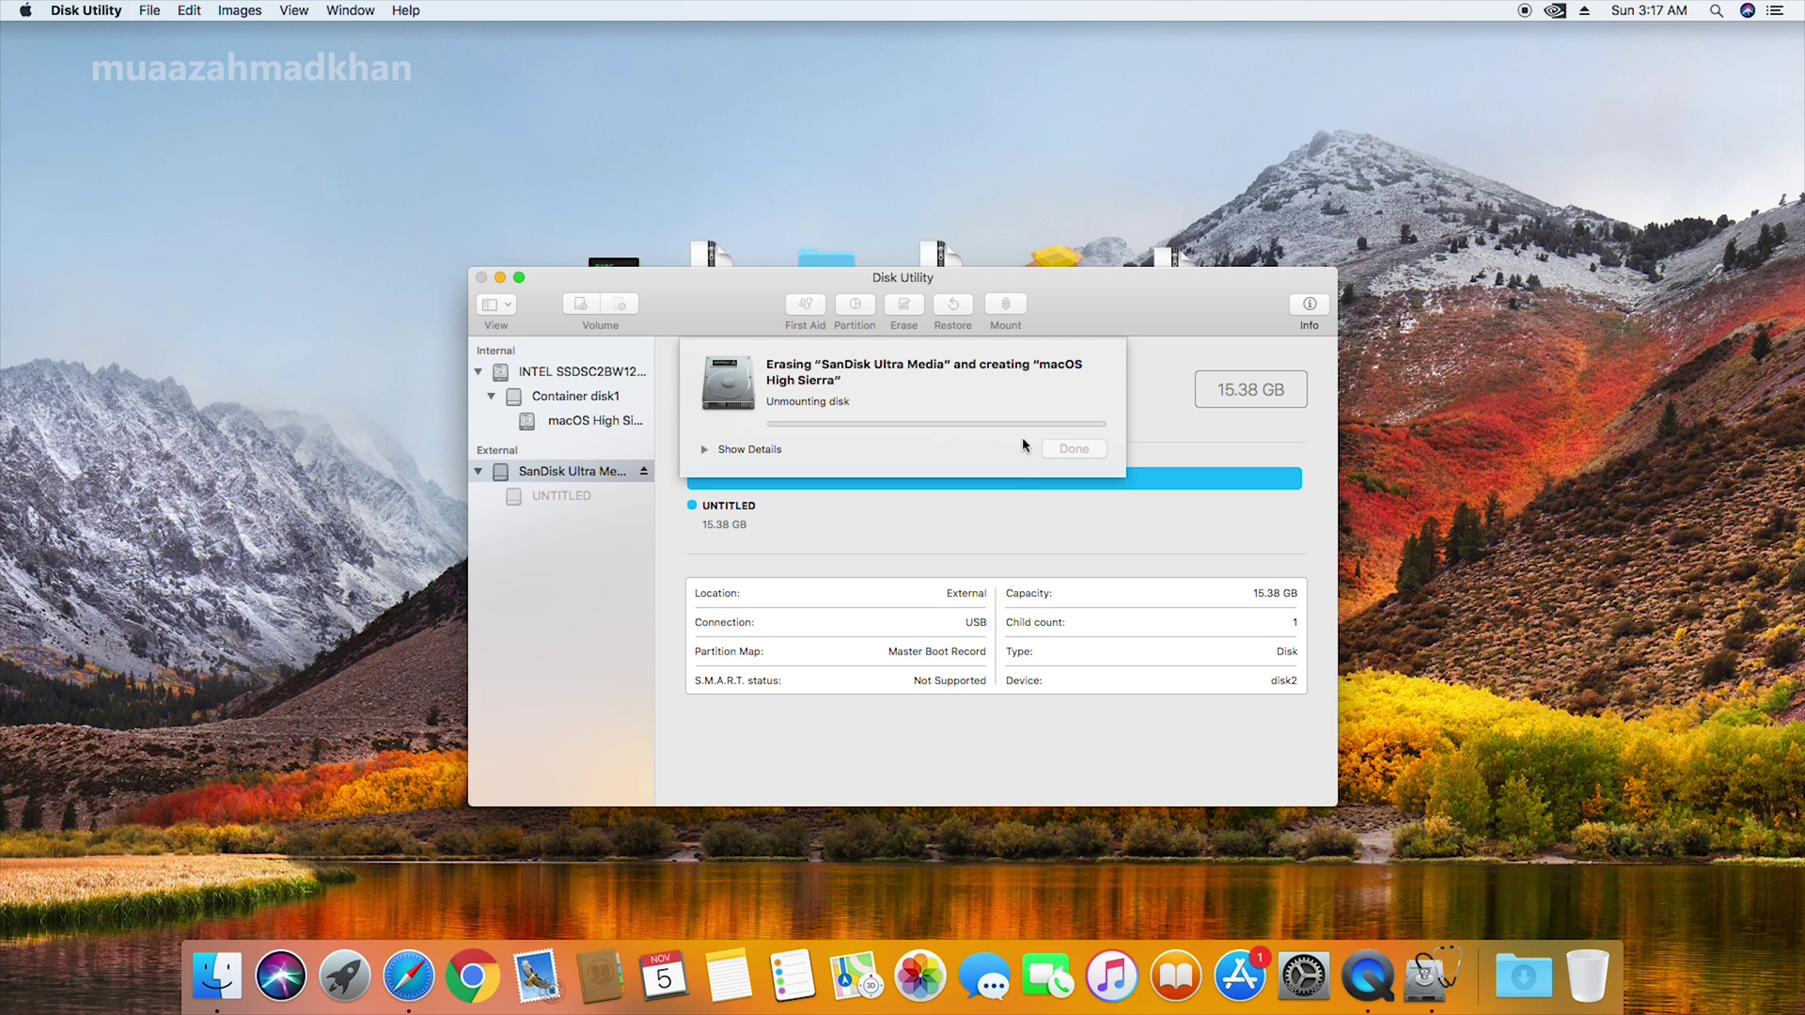
click(707, 462)
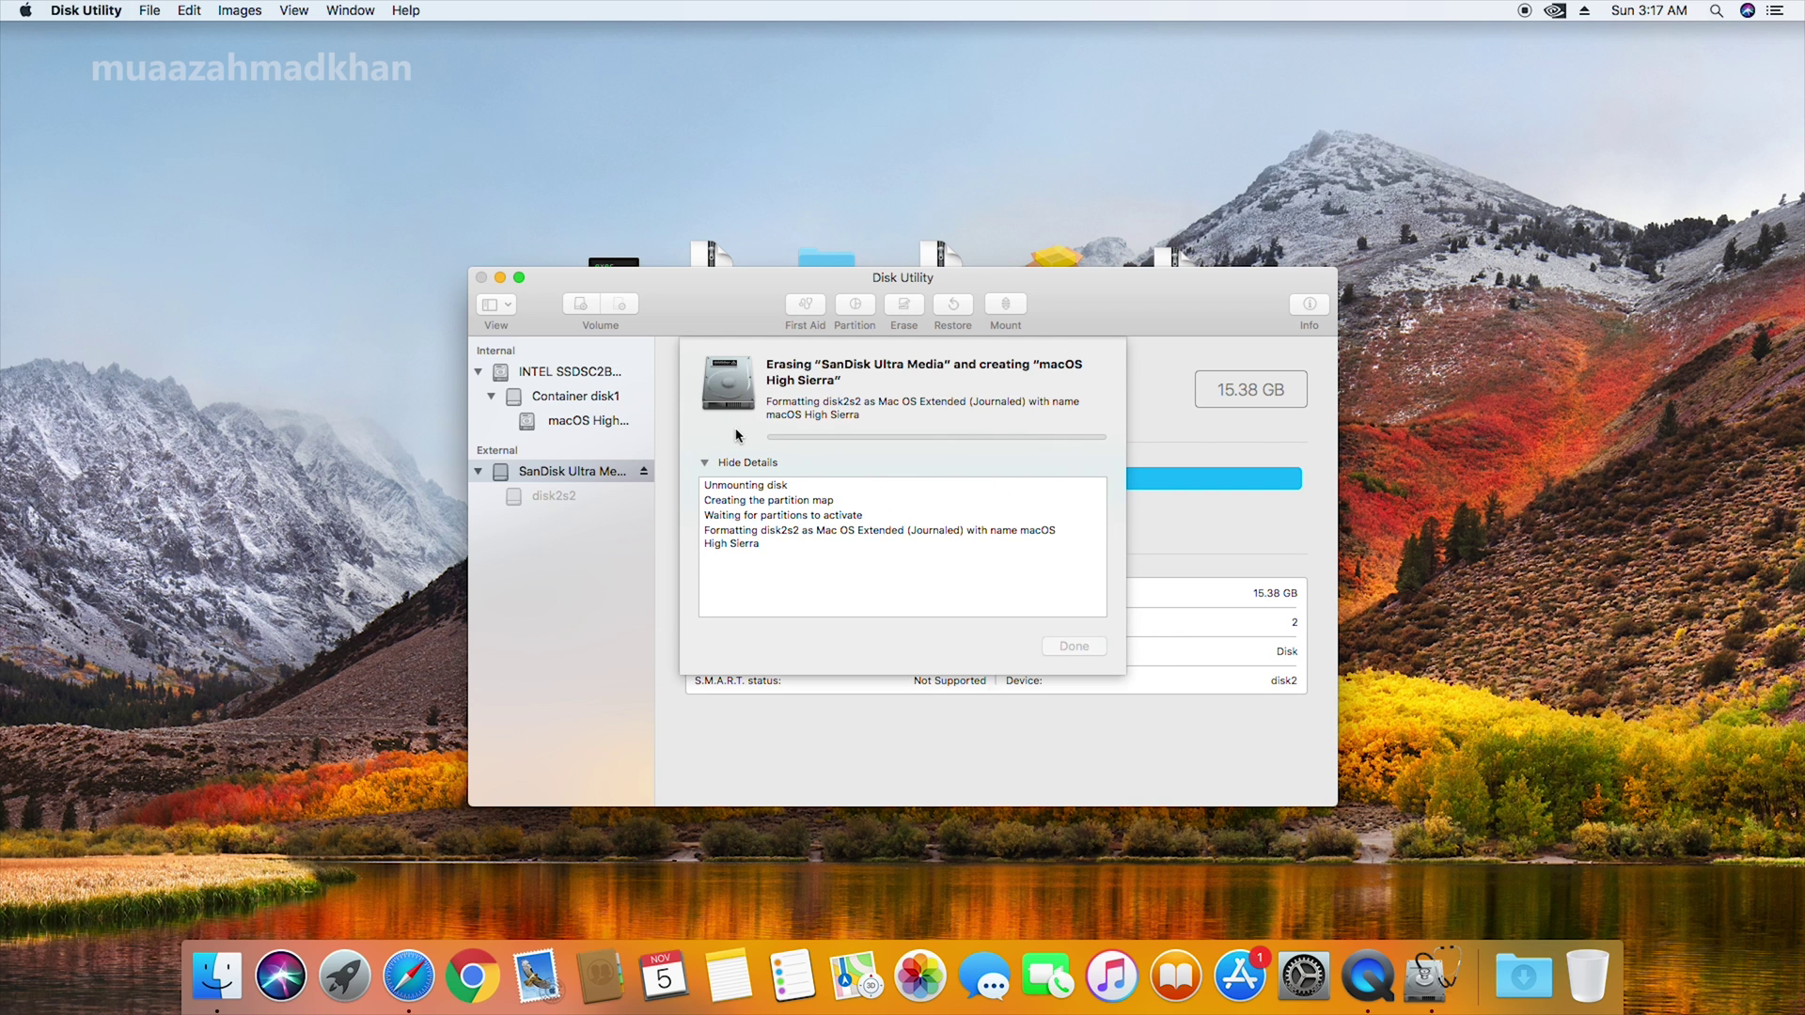
click(1070, 635)
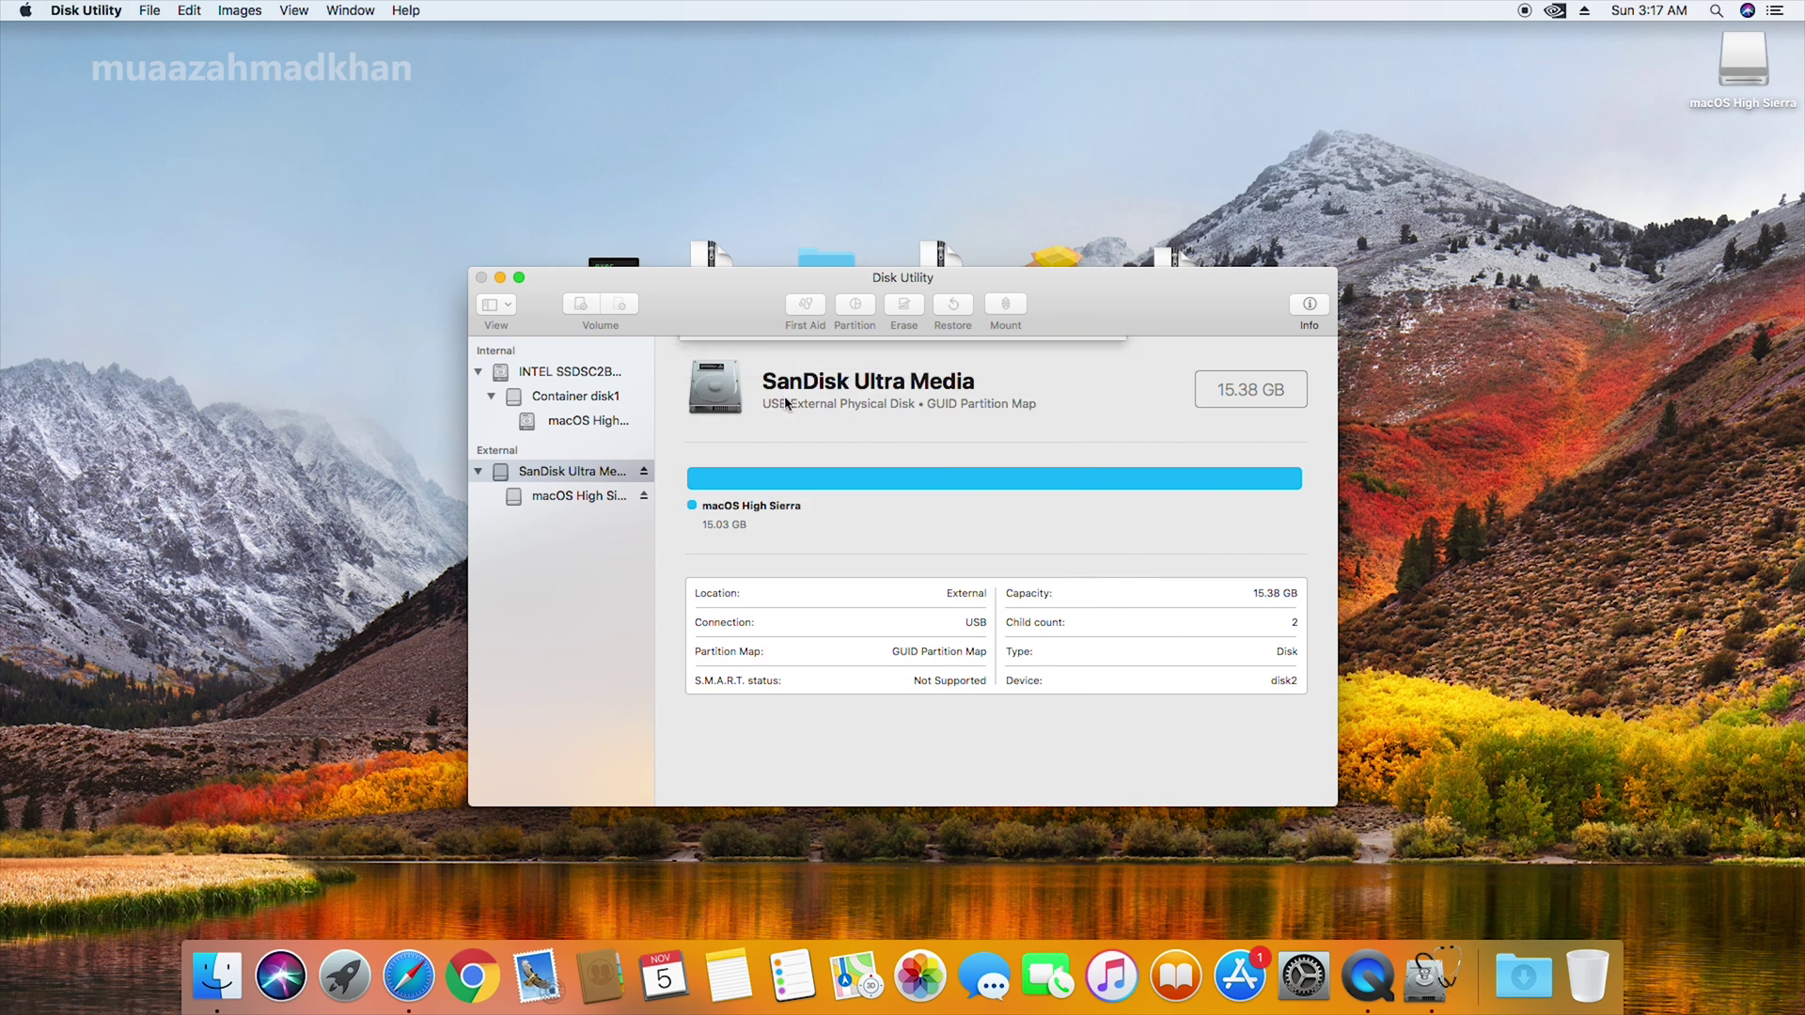
- Close Disk Utility, launch UniBeast and agree to its licence terms
click(481, 278)
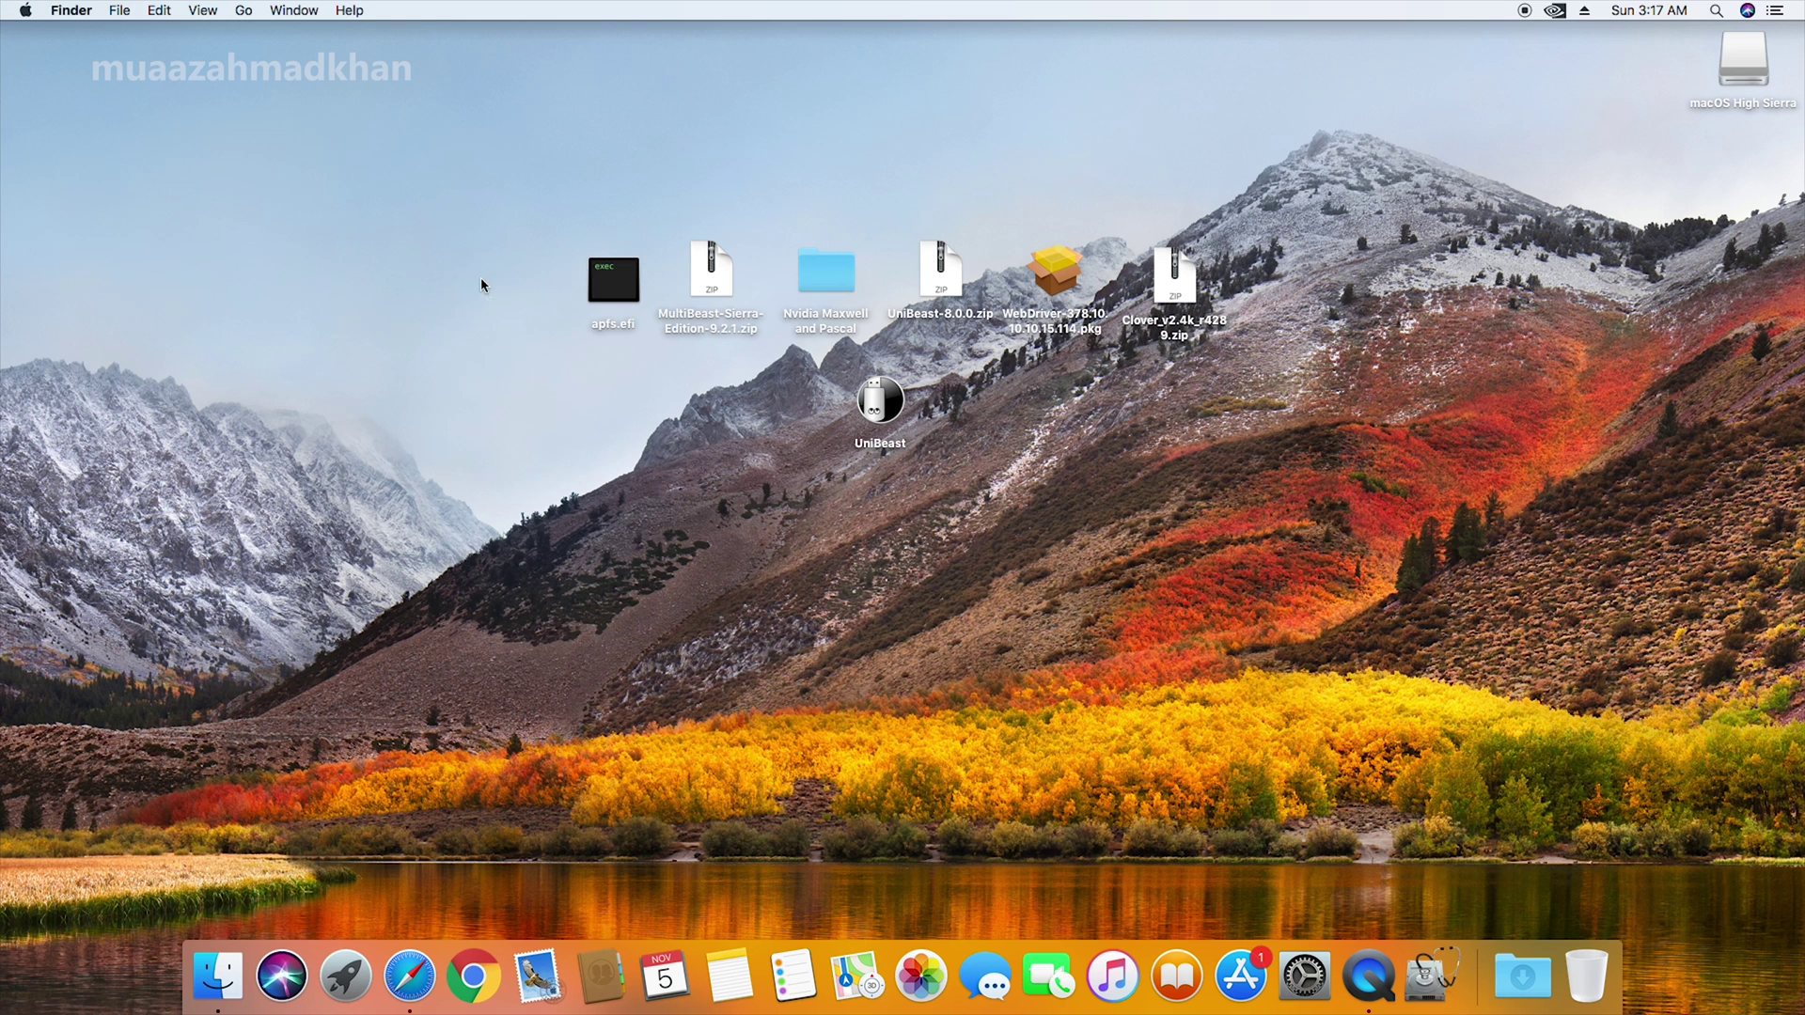
click(883, 406)
double_click(879, 406)
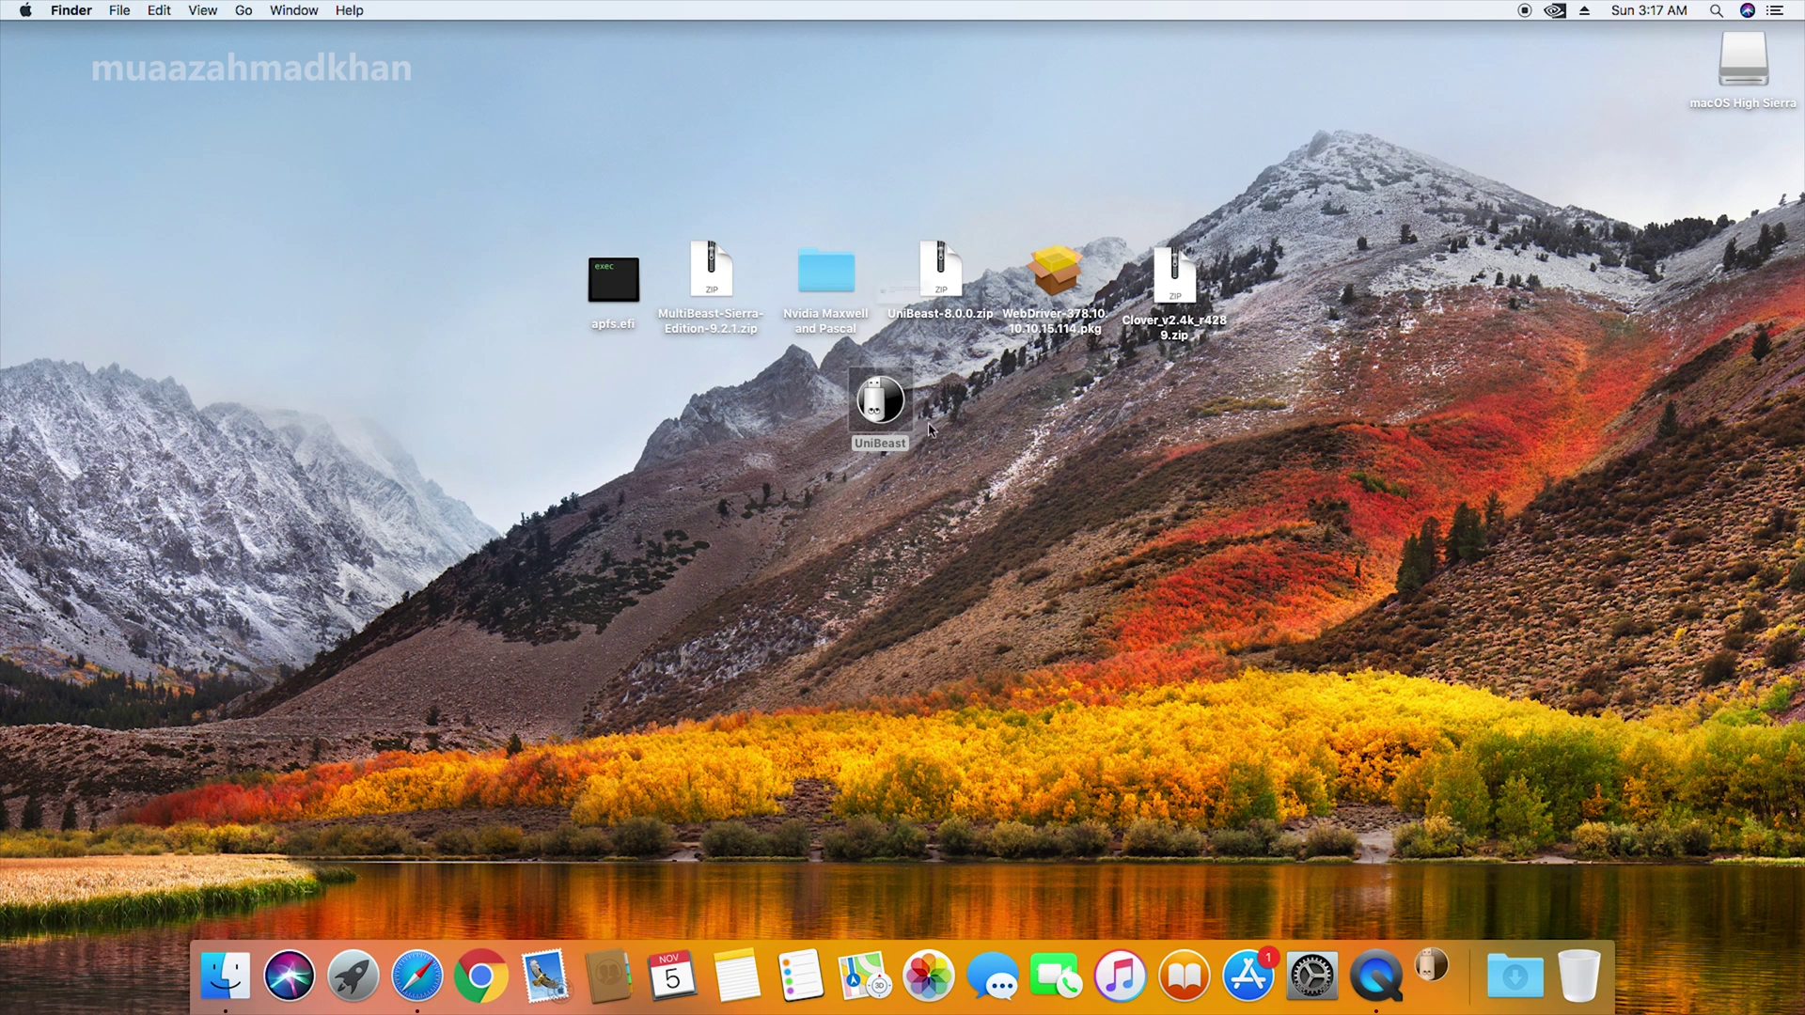
click(1039, 350)
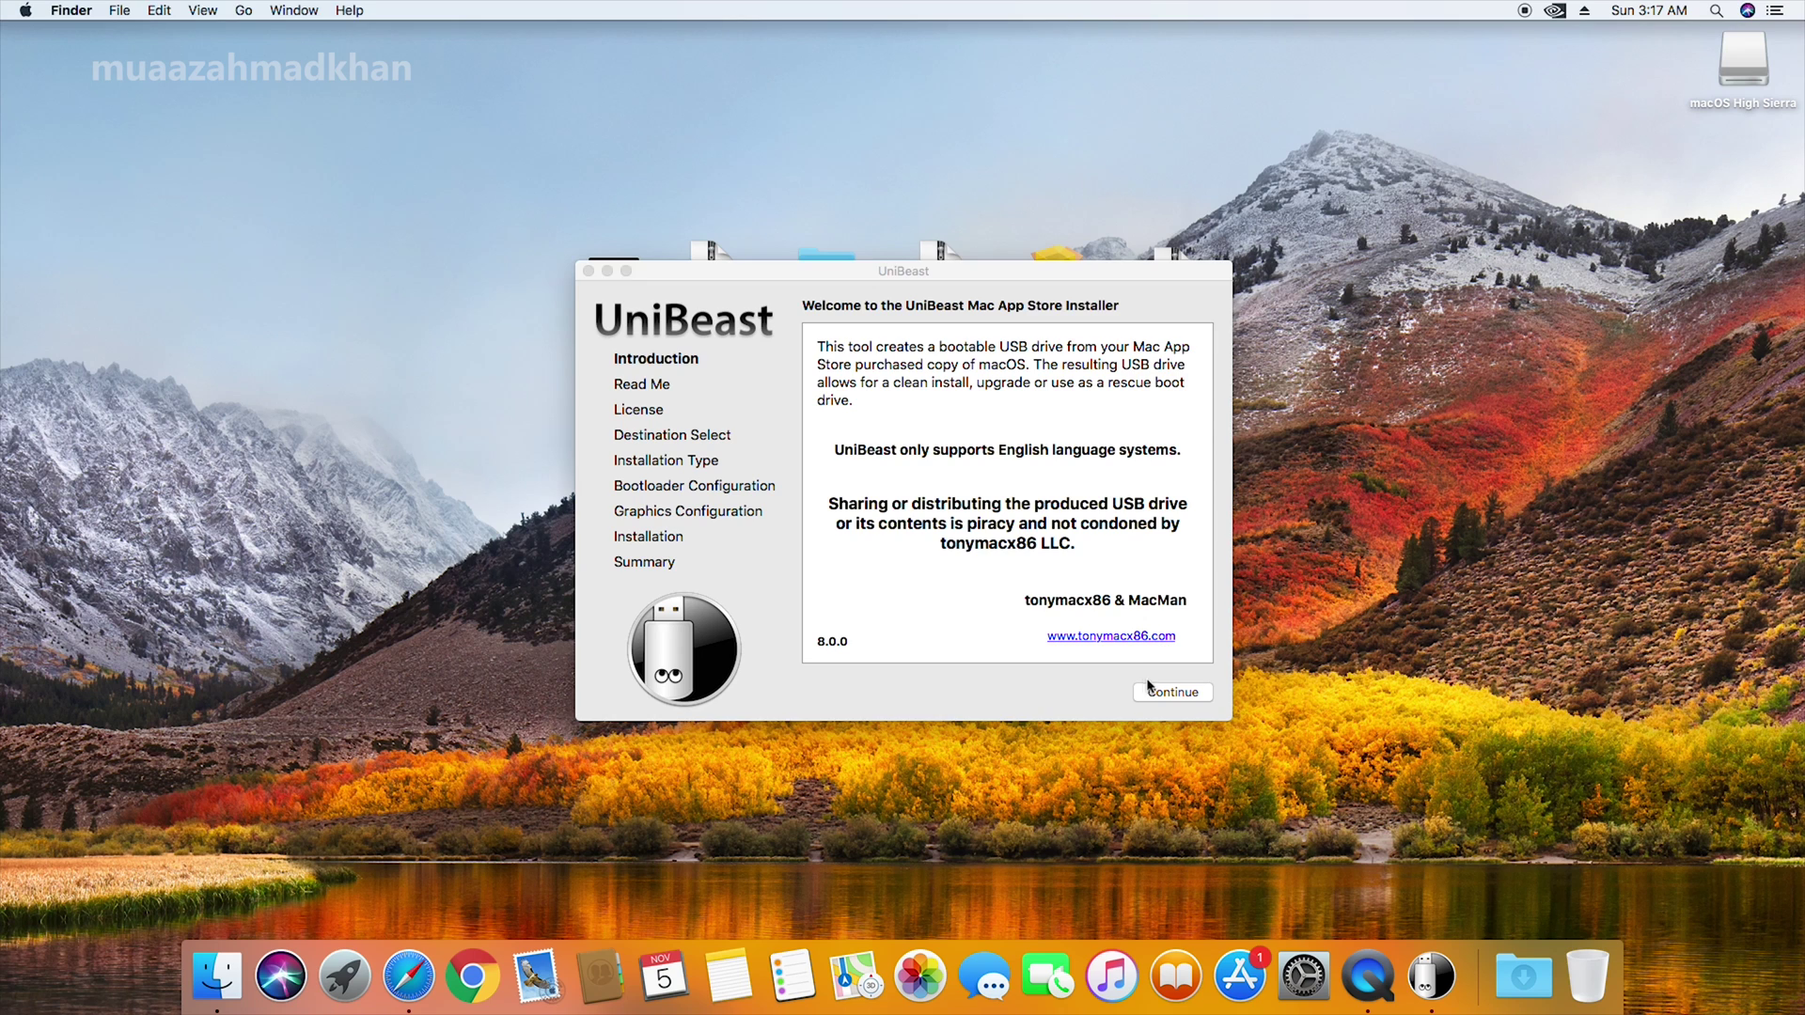
click(1150, 689)
click(1173, 694)
click(1174, 693)
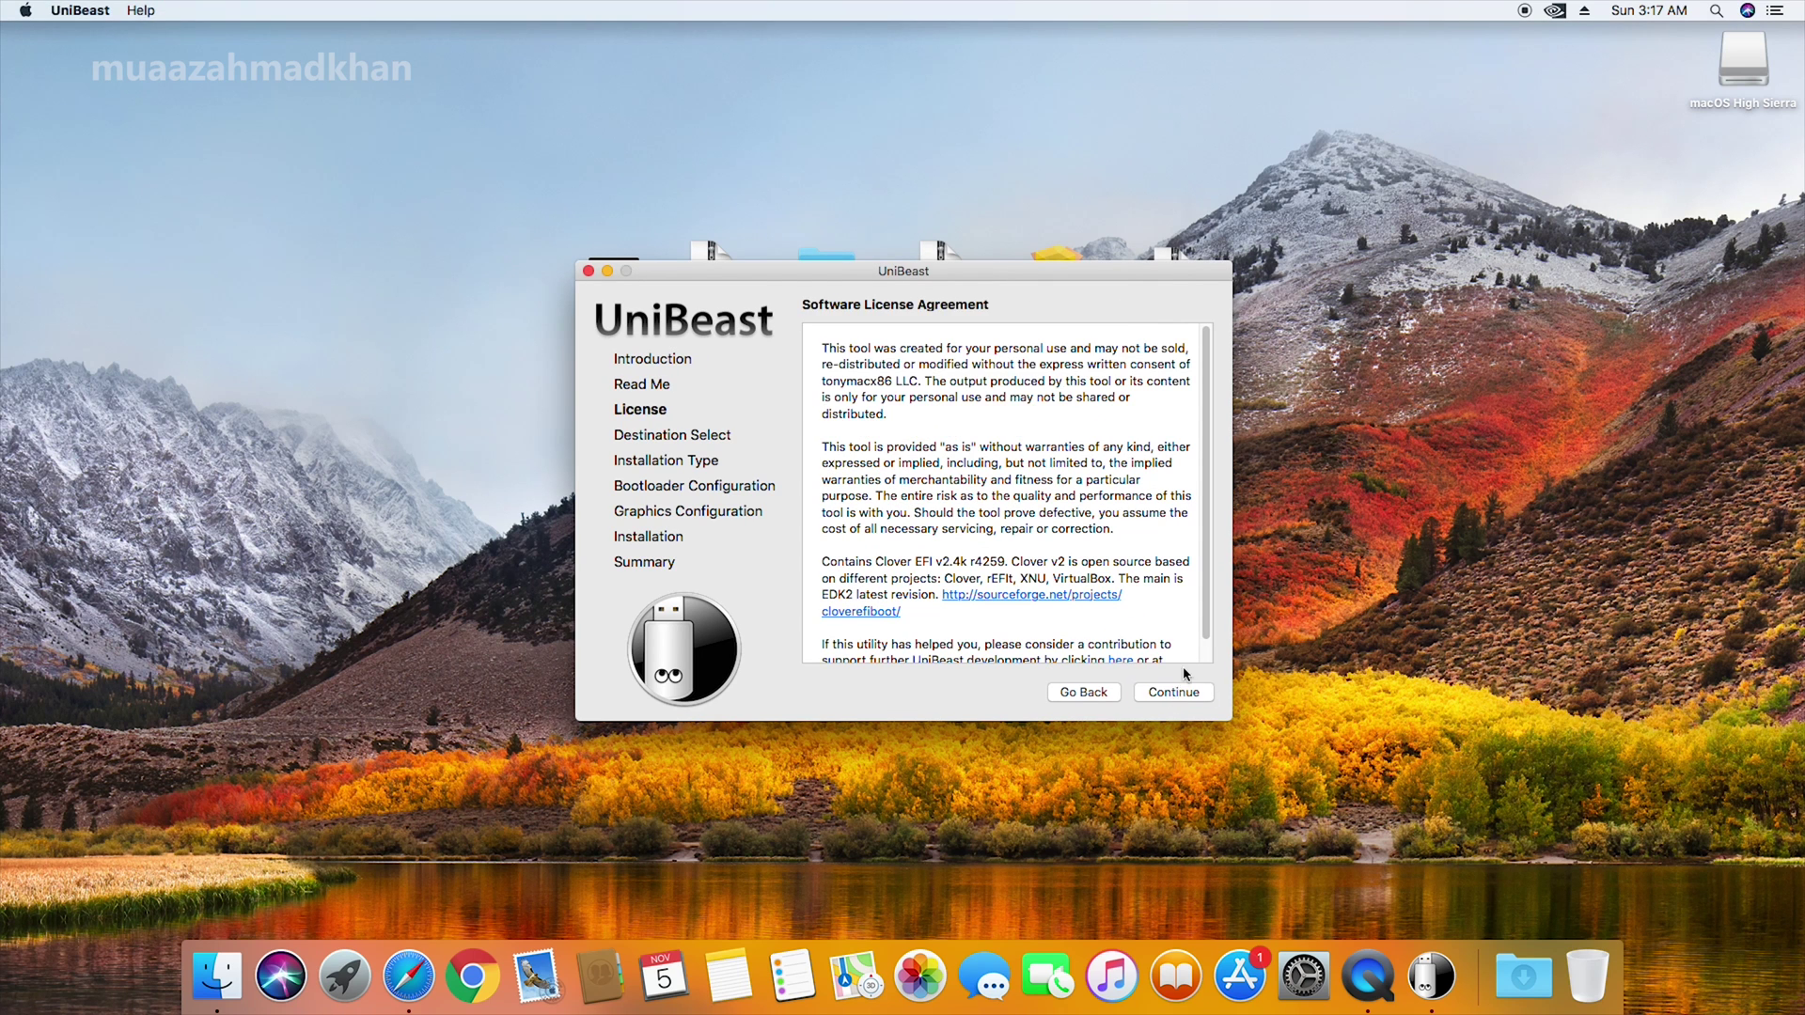
click(1175, 692)
click(1083, 414)
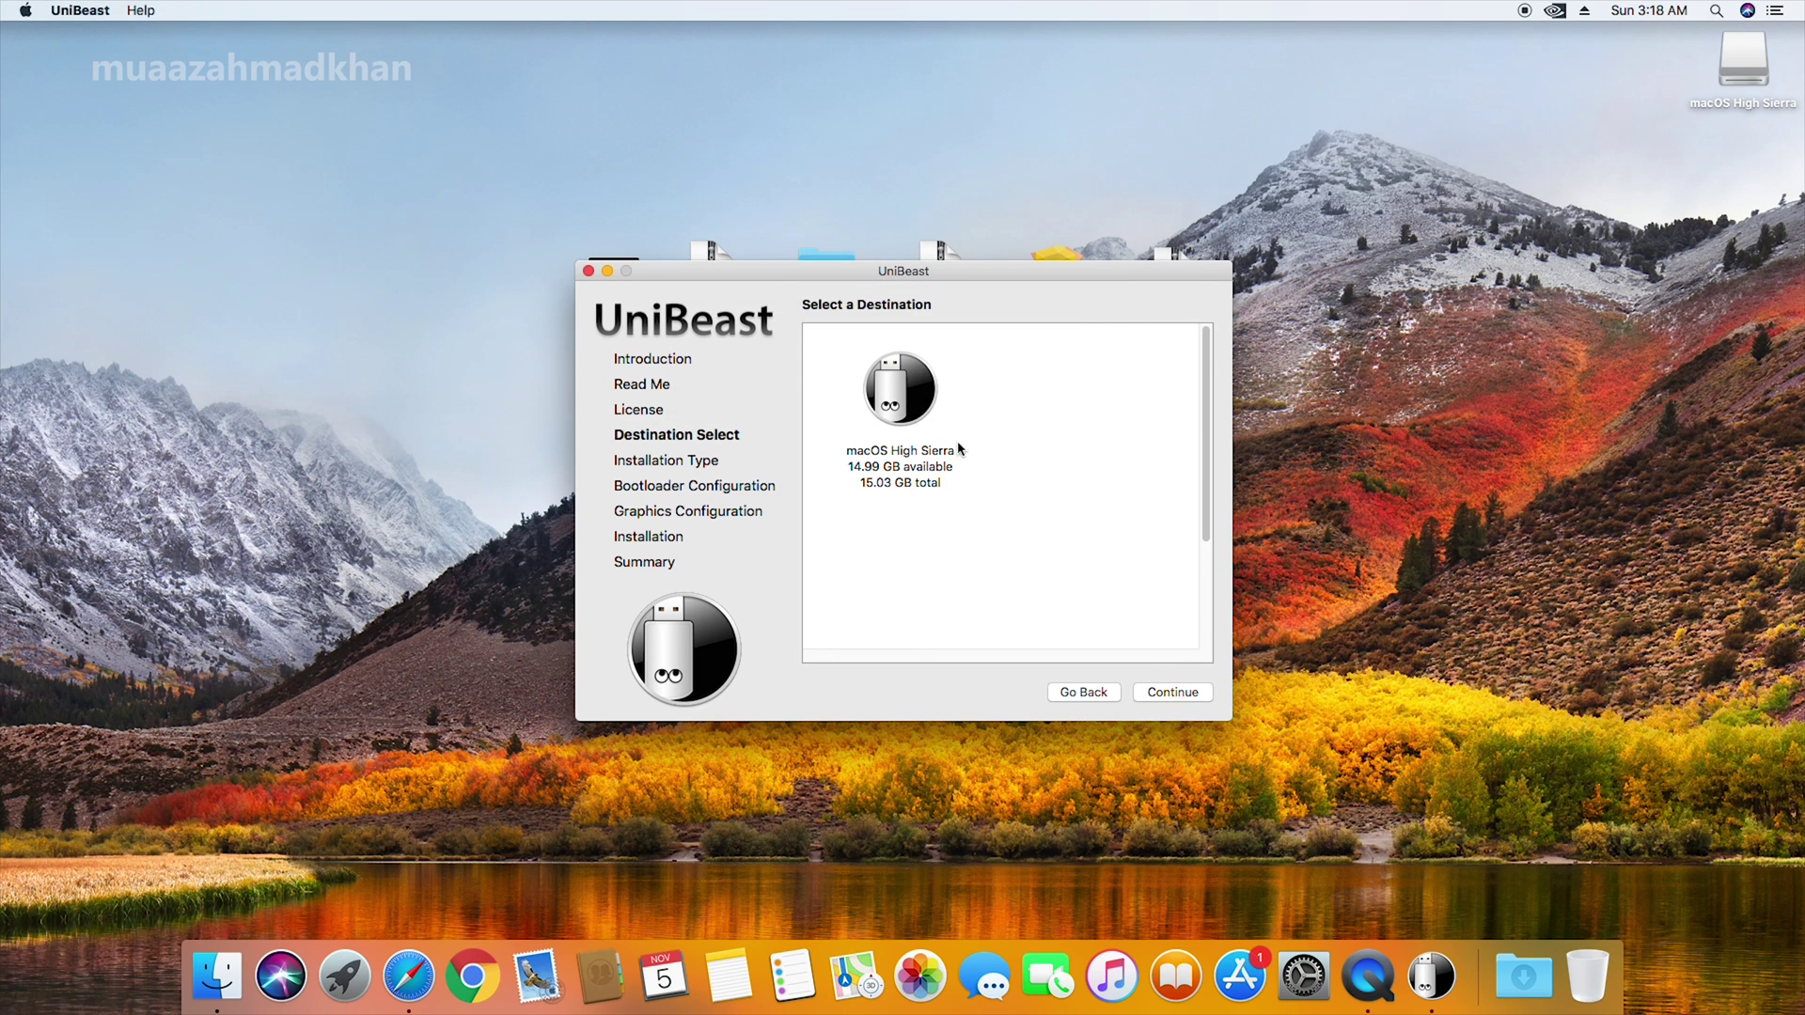
- Target the macOS High Sierra drive with High Sierra, UEFI Boot Mode and Inject NVIDIA, authorising with the admin password
click(958, 448)
click(1165, 694)
click(1021, 482)
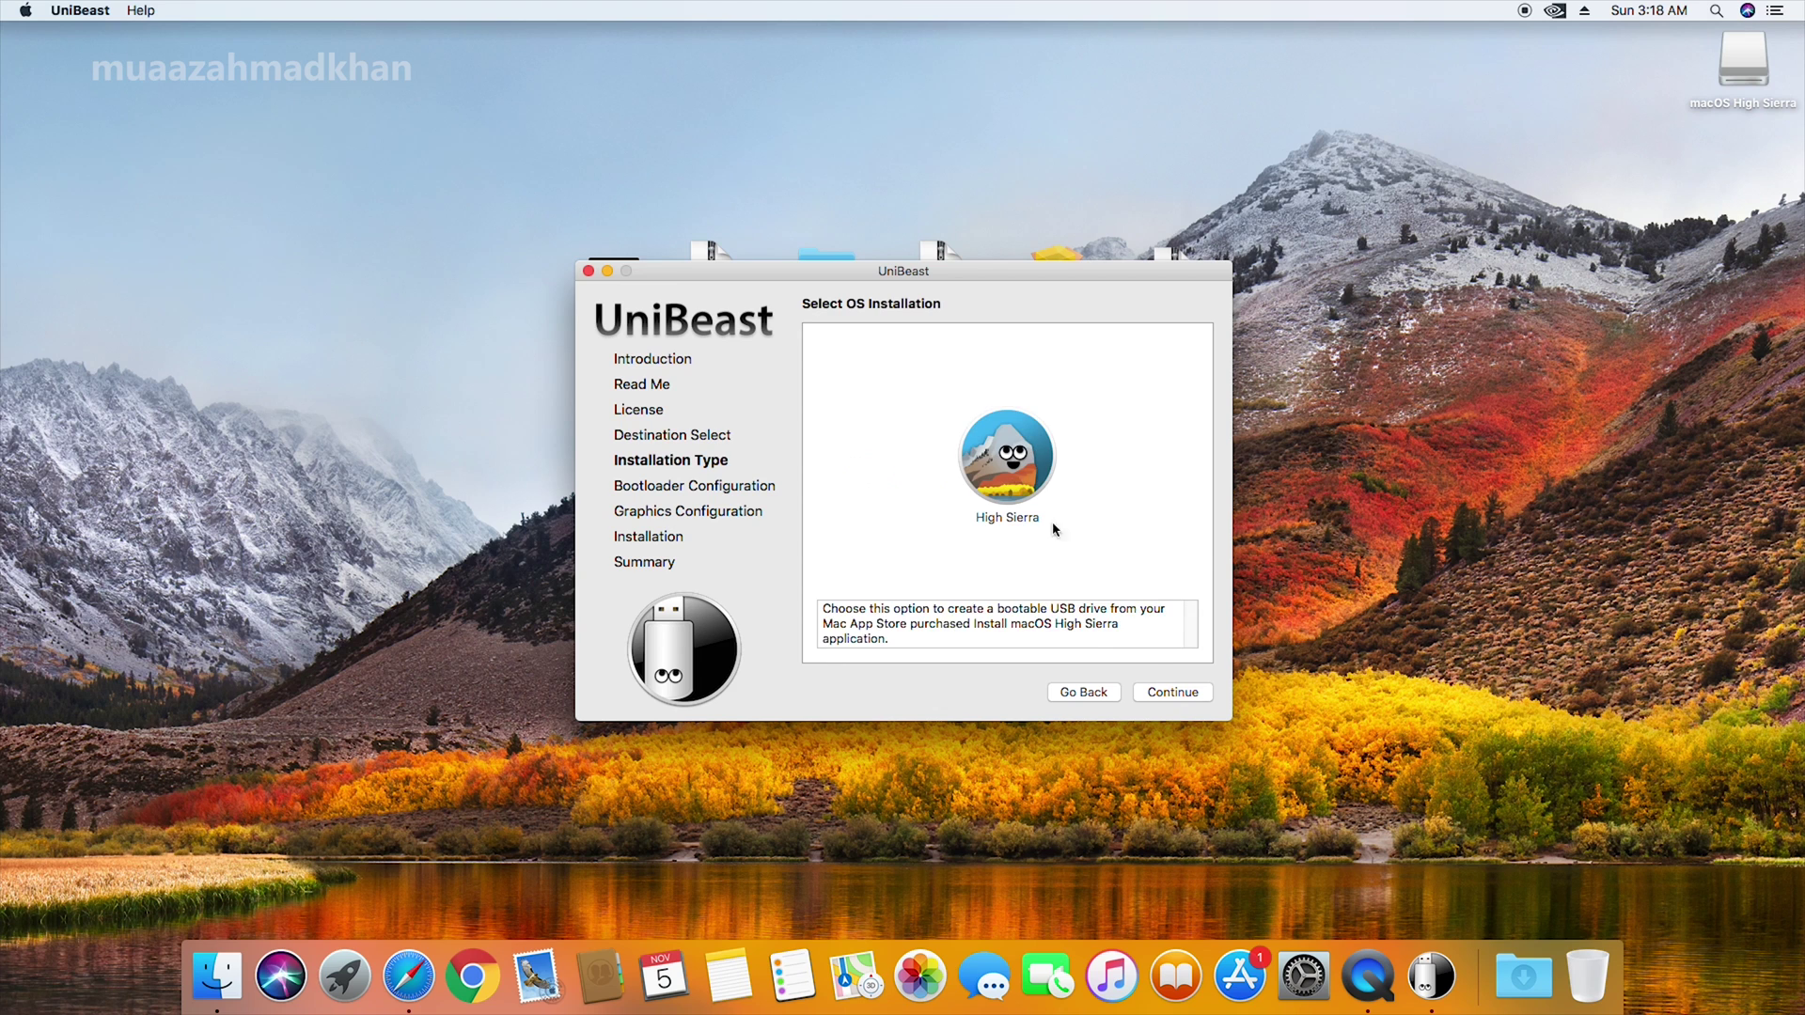
click(1166, 692)
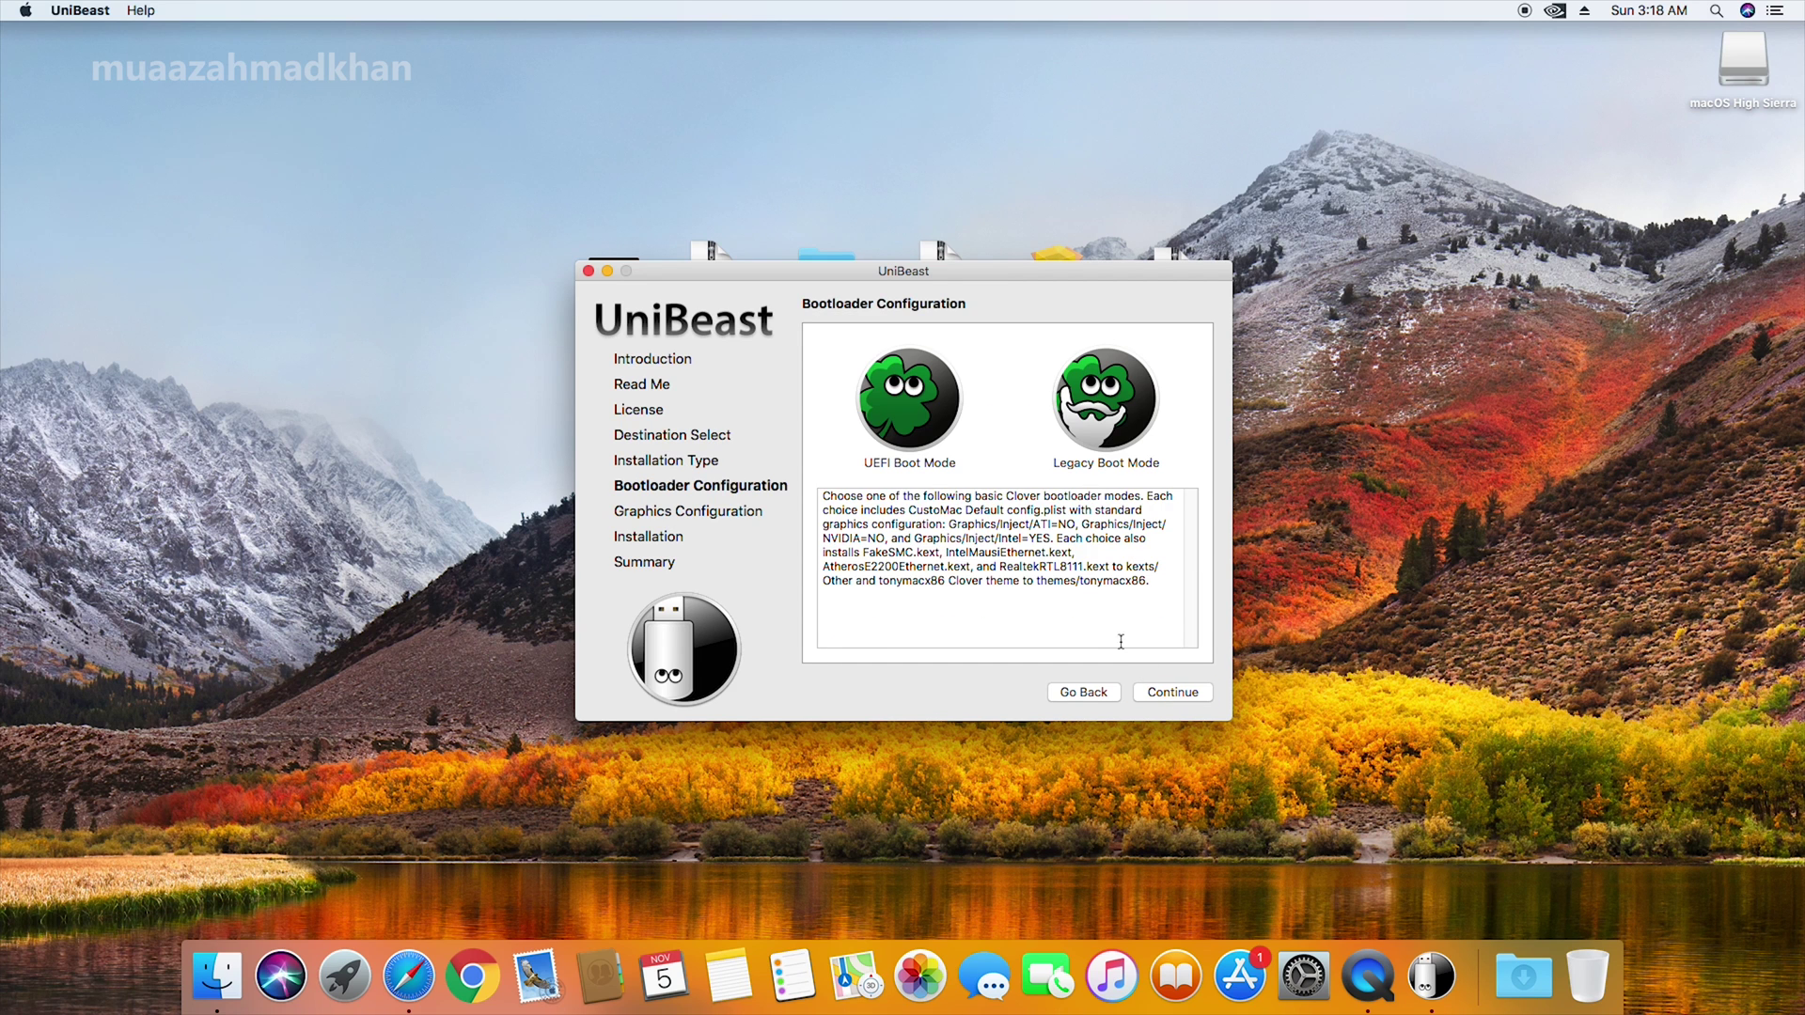
click(904, 397)
click(1161, 701)
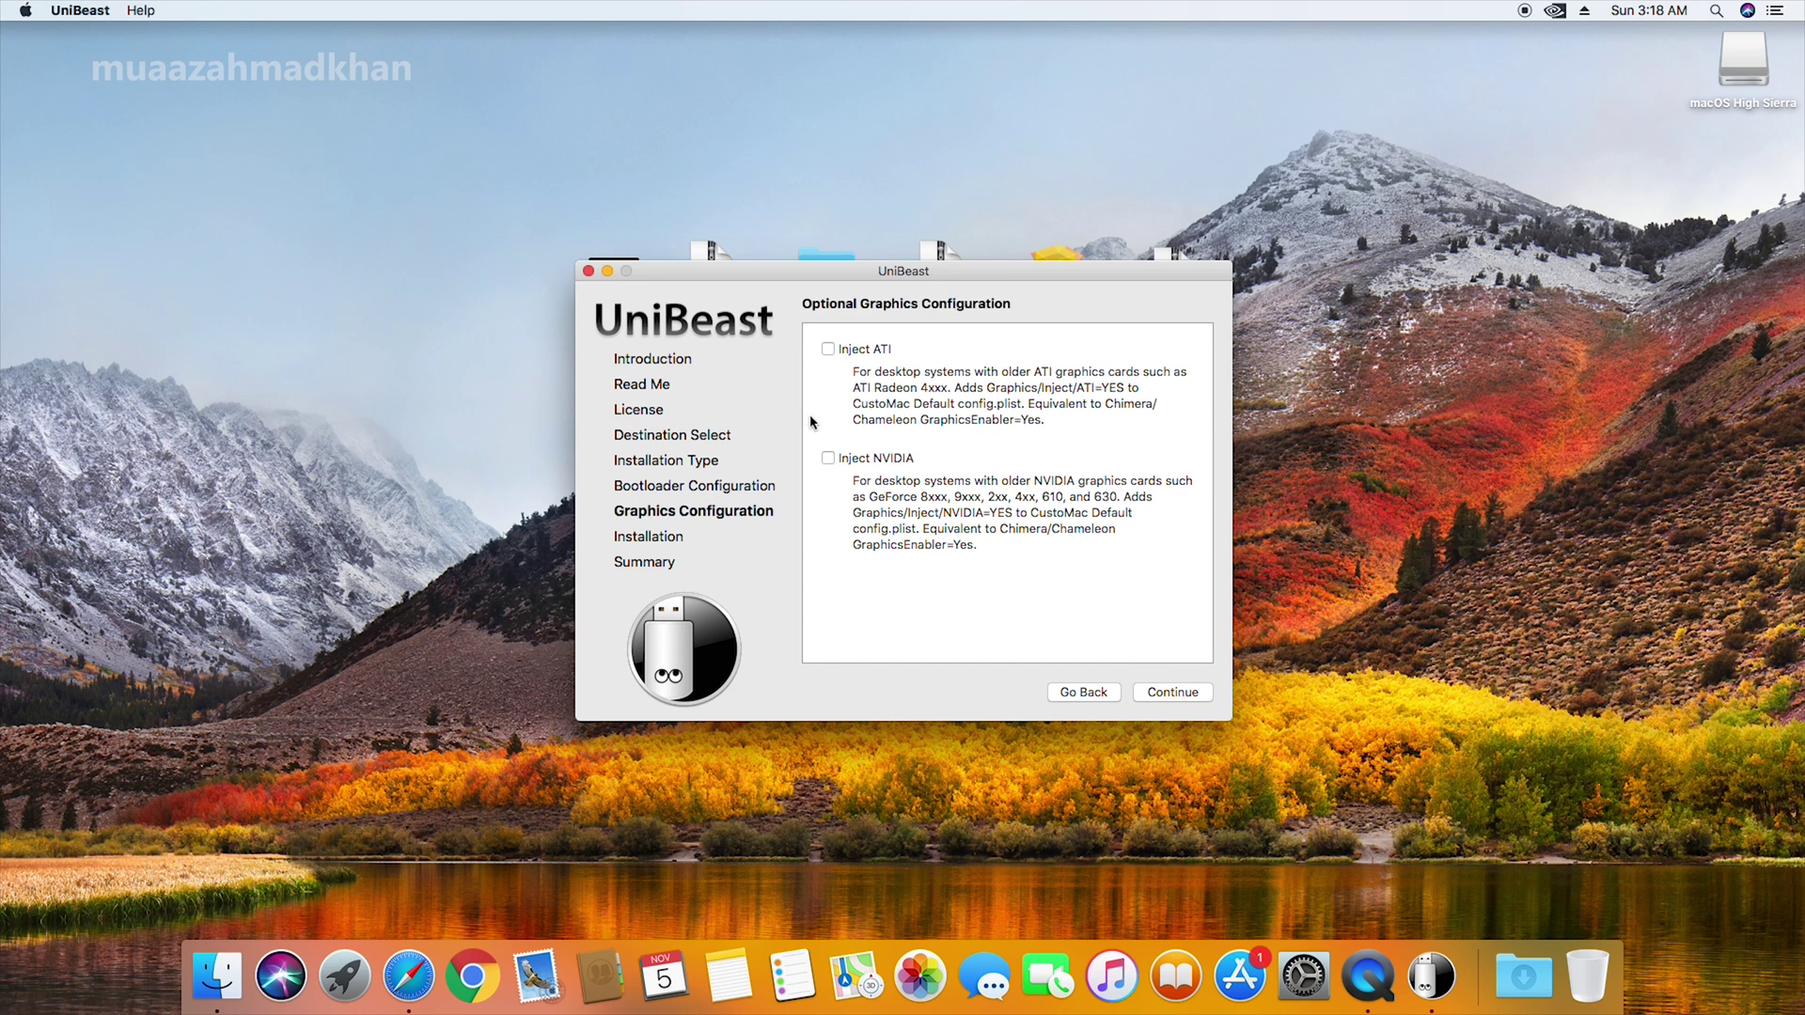
click(826, 458)
click(1168, 695)
click(1161, 695)
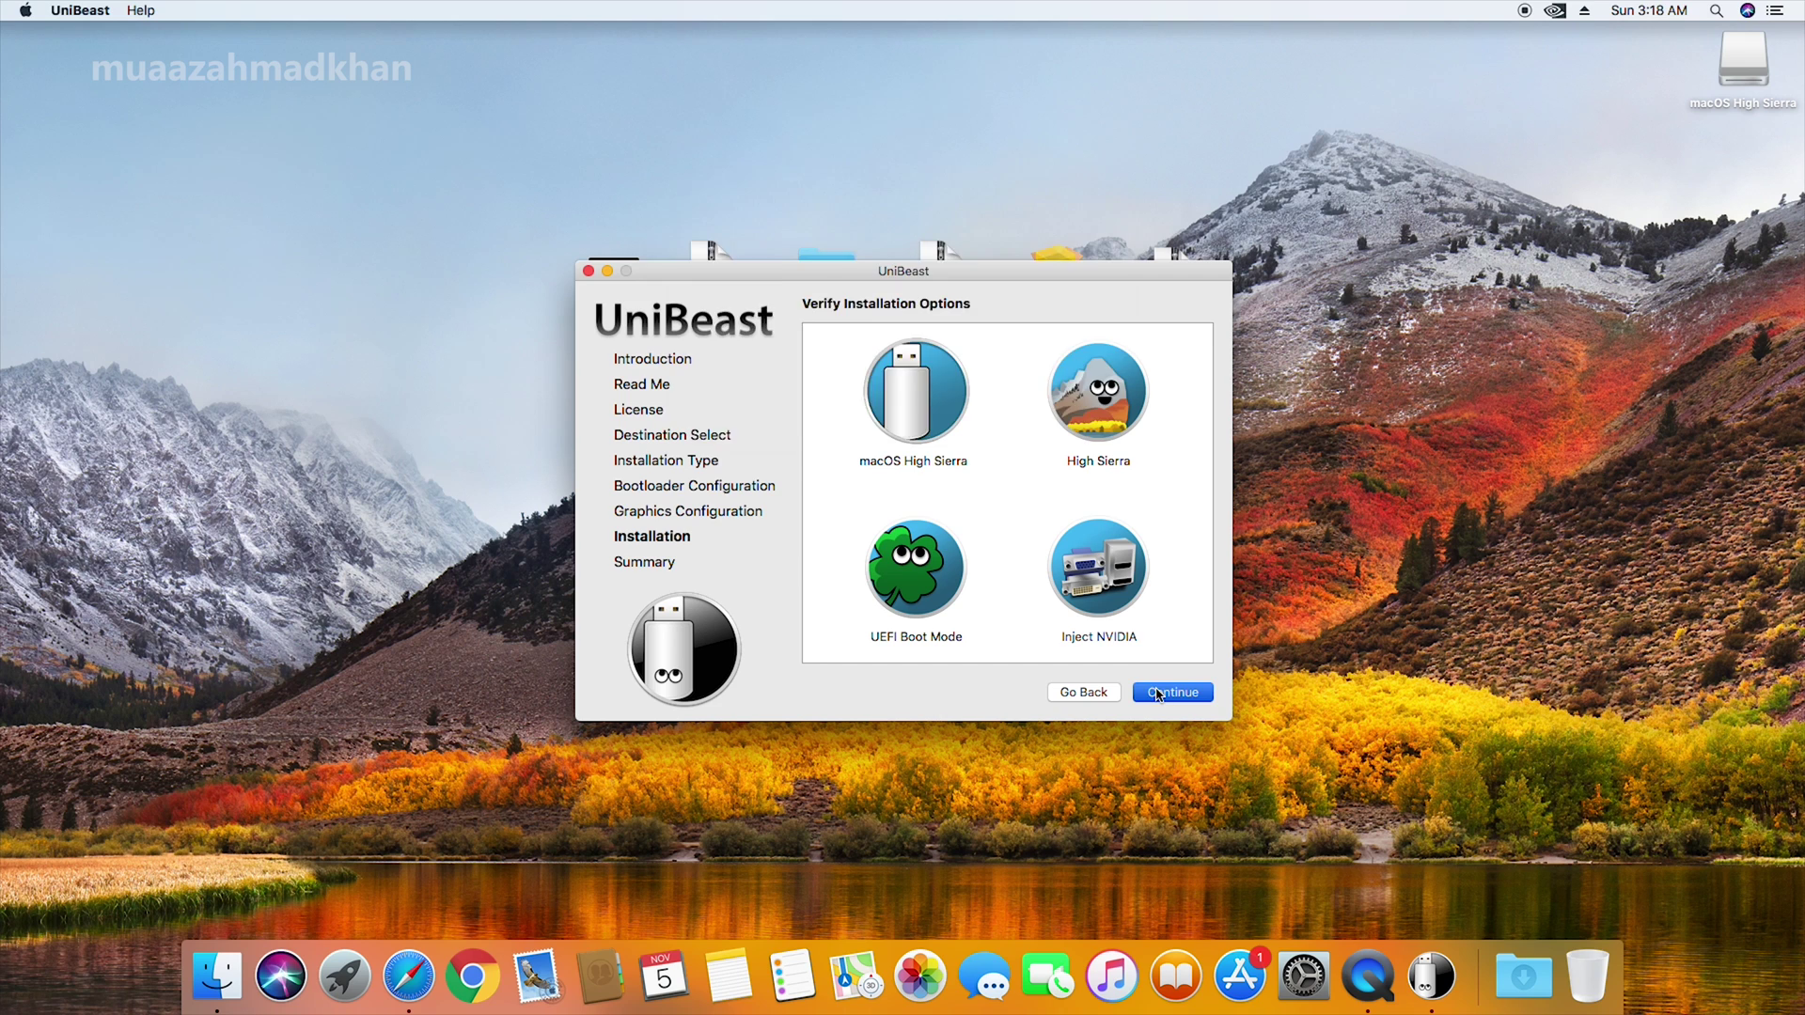
text(*****)
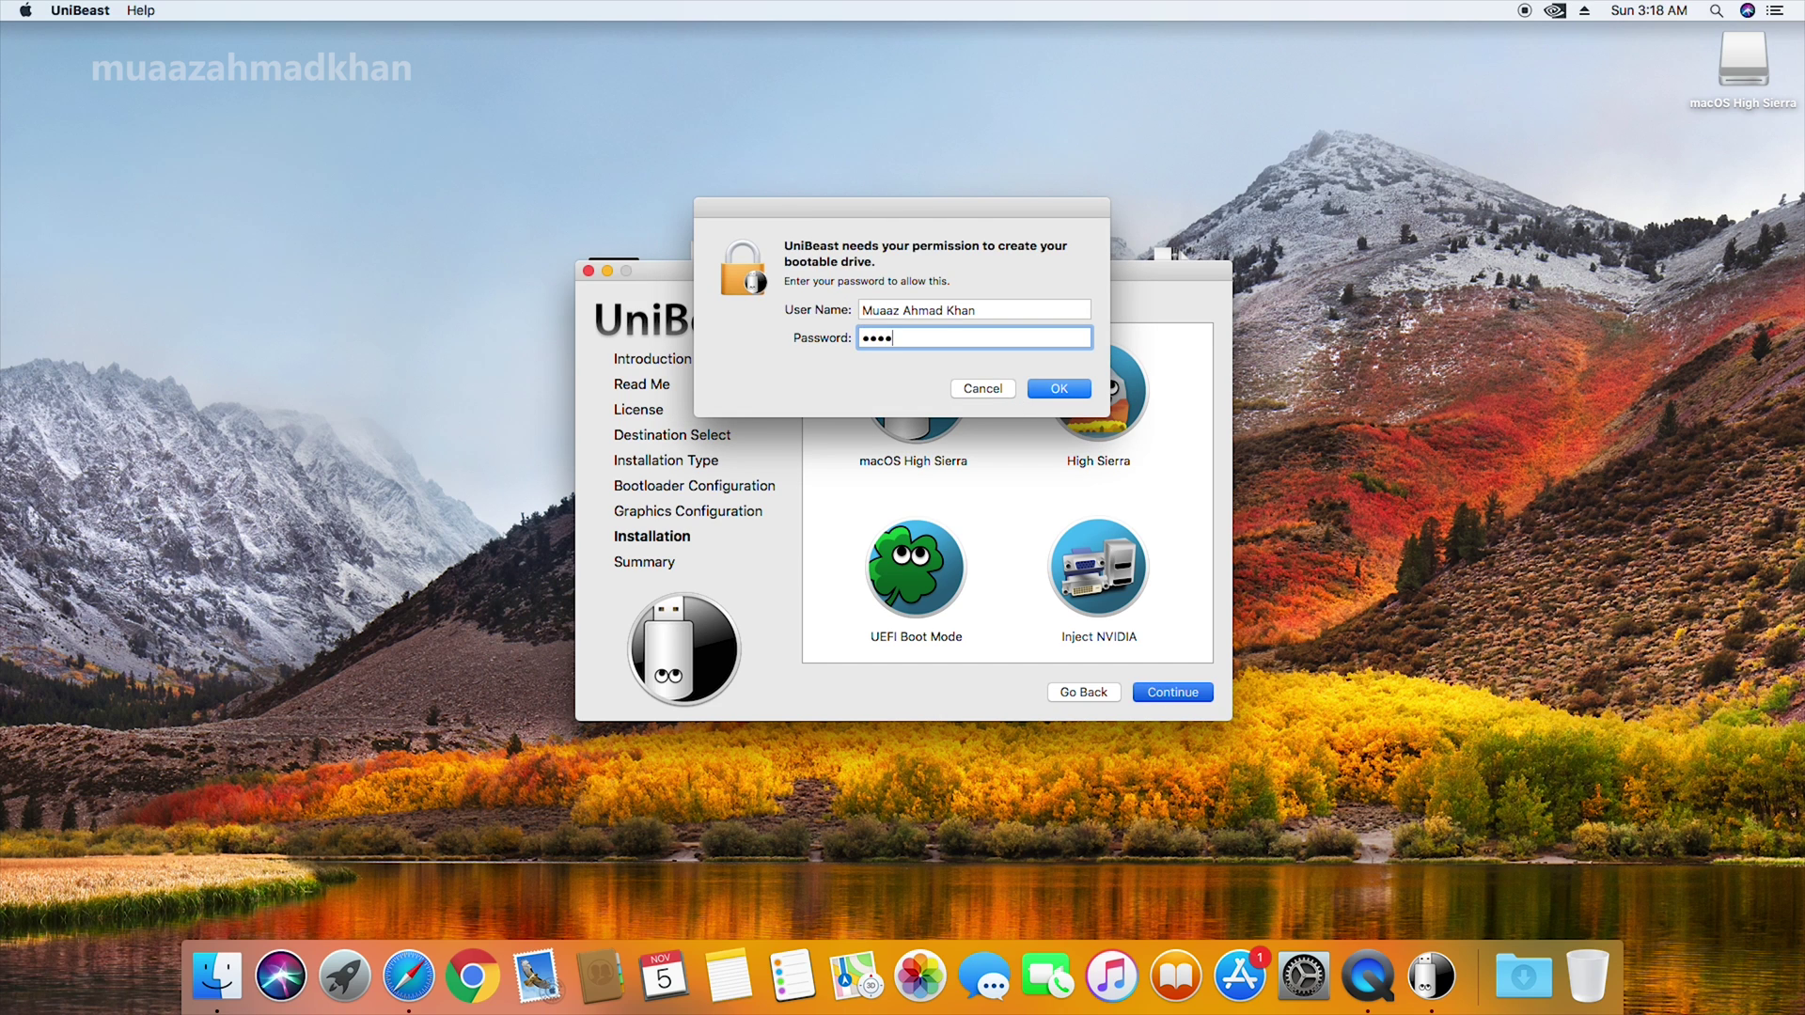
key(Return)
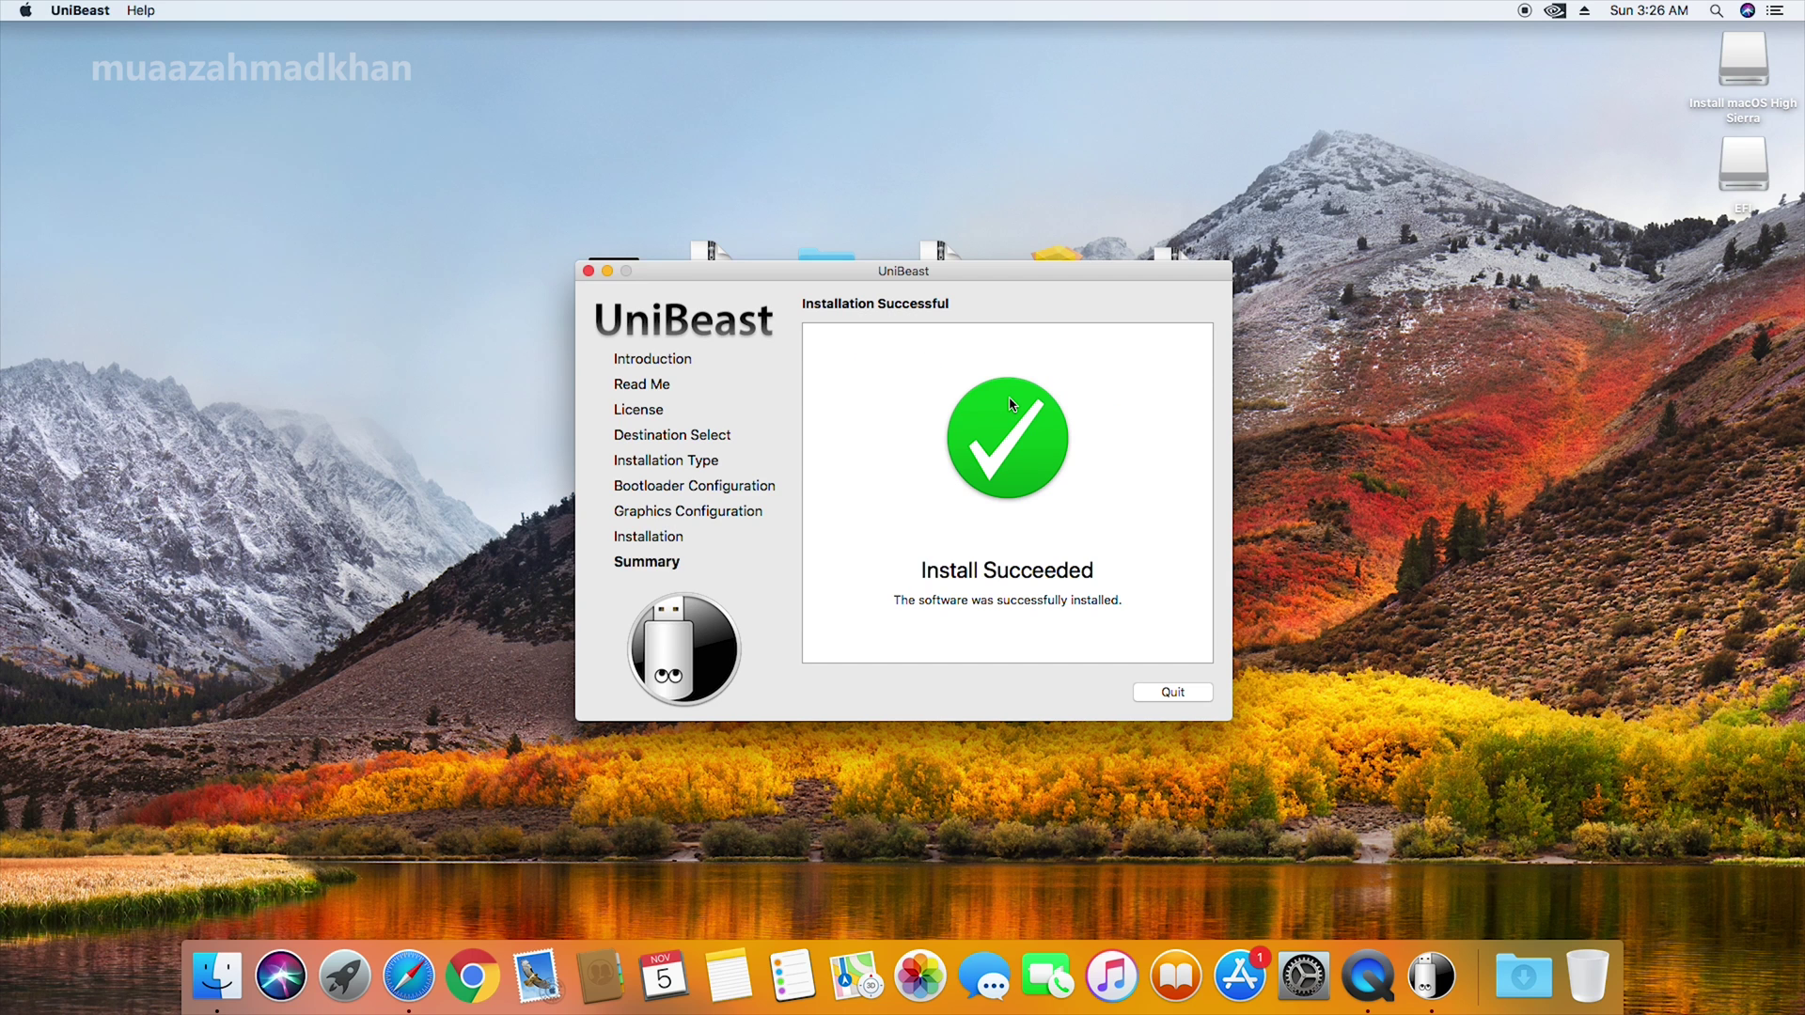
- Quit UniBeast and launch Clover Configurator
click(1145, 696)
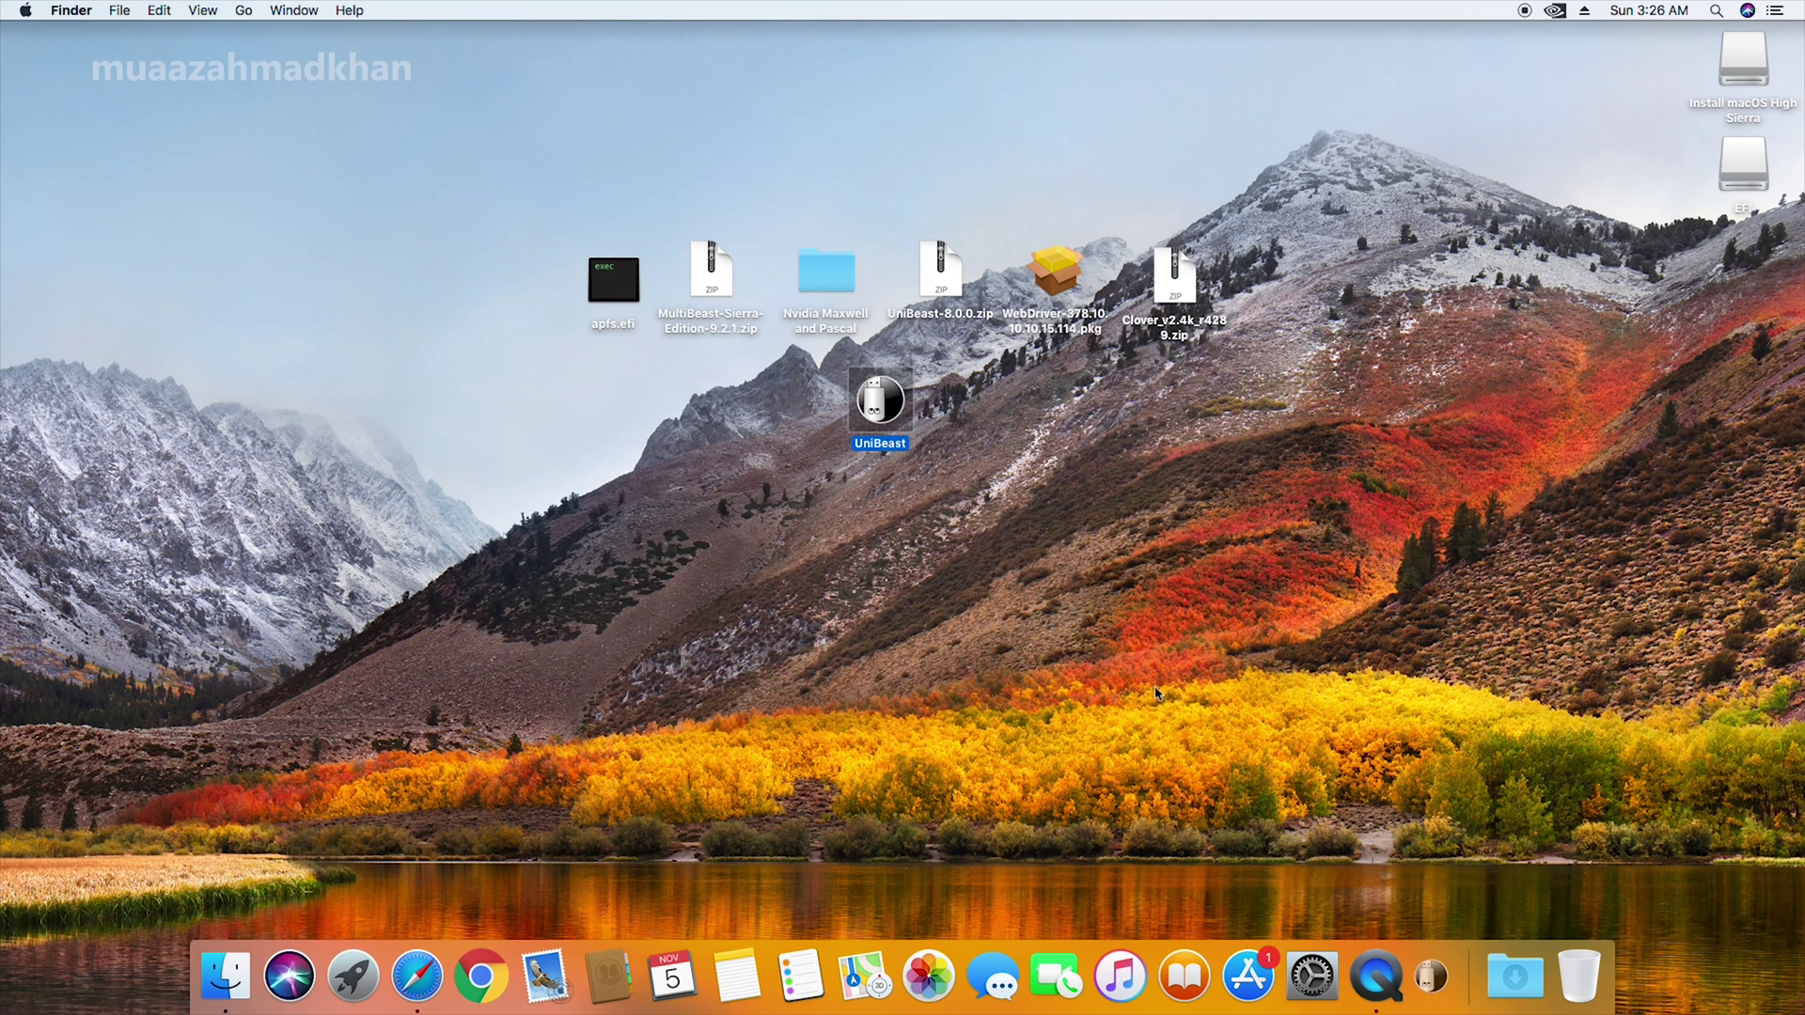
click(707, 392)
double_click(707, 392)
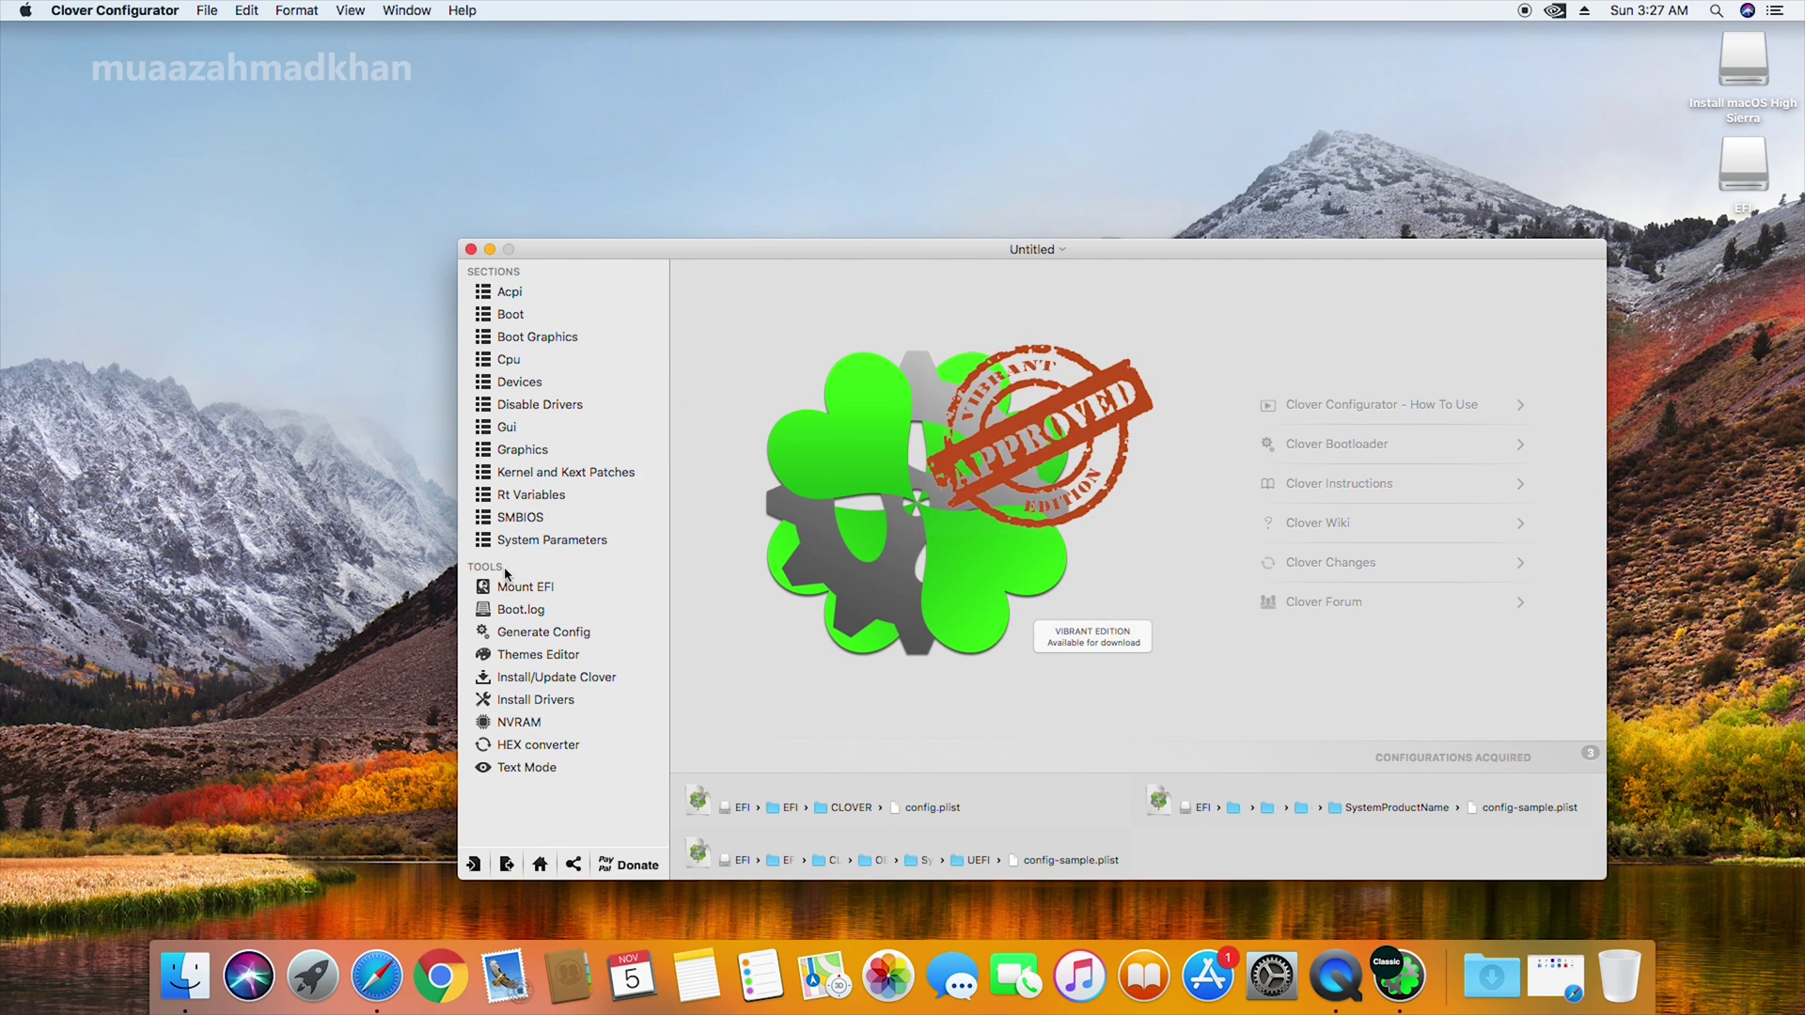
- Mount the USB installer's EFI partition and open its EFI folder in Finder
click(508, 583)
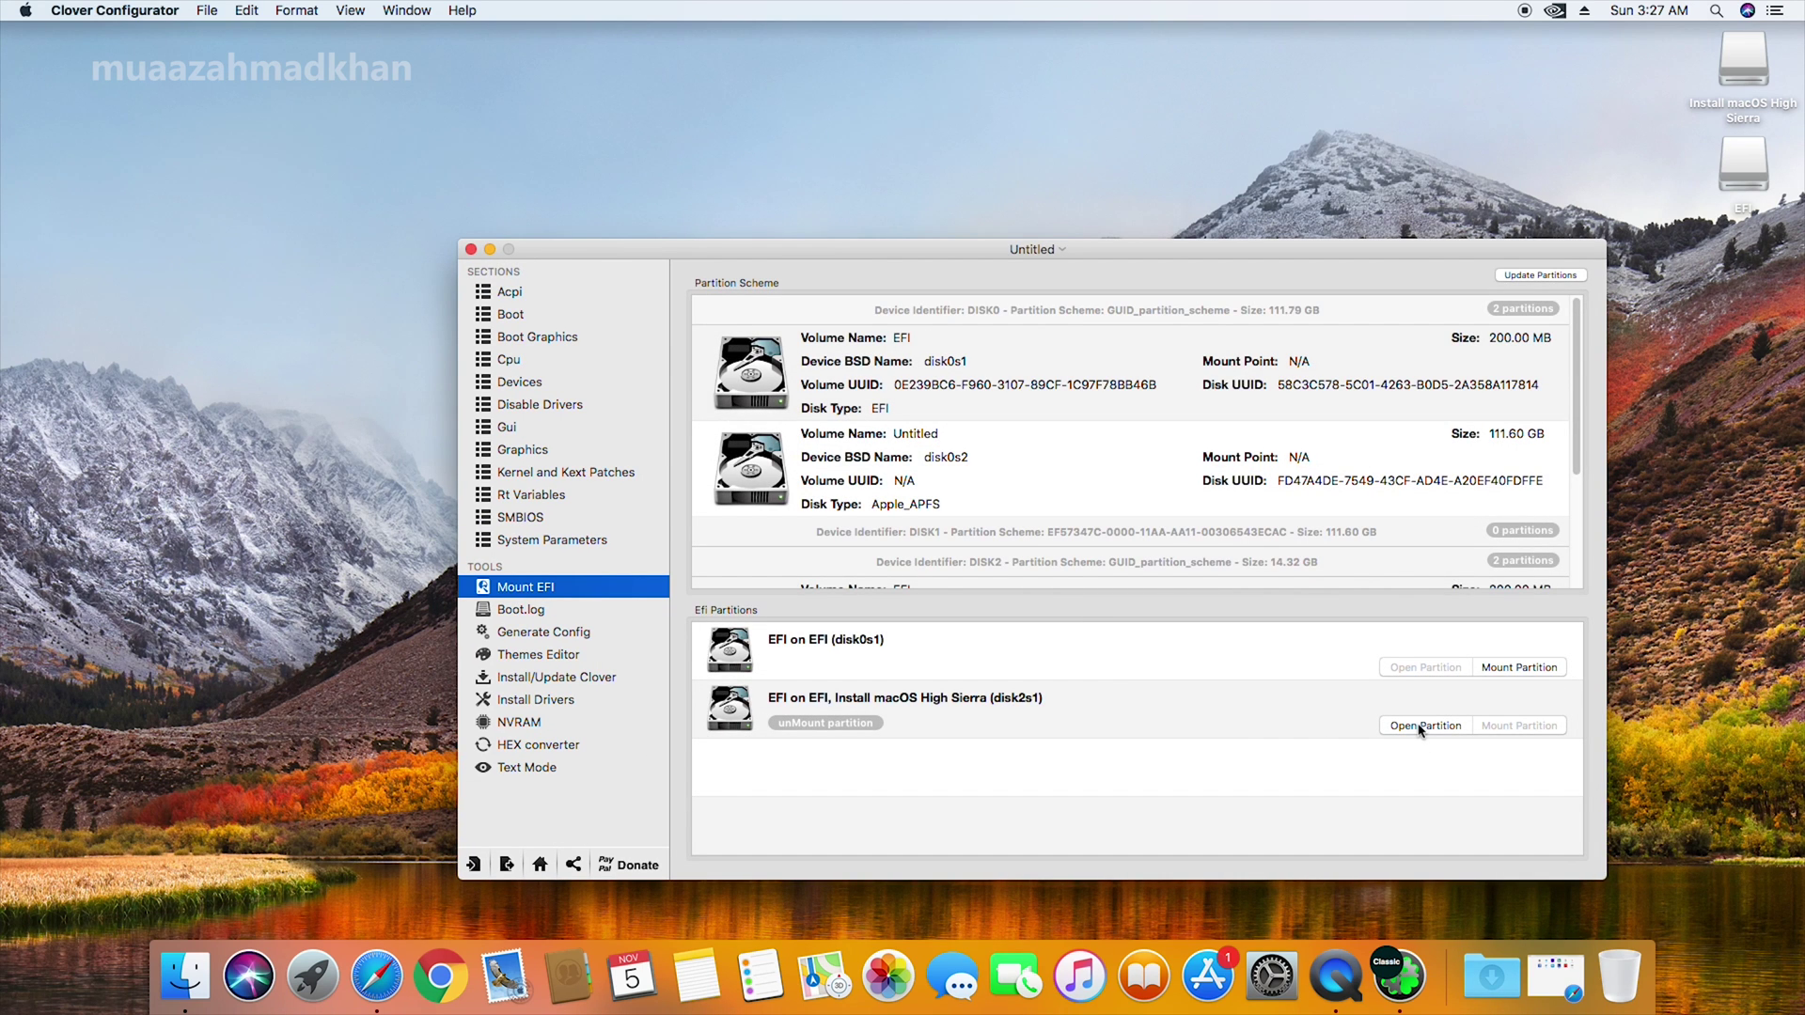
click(1422, 726)
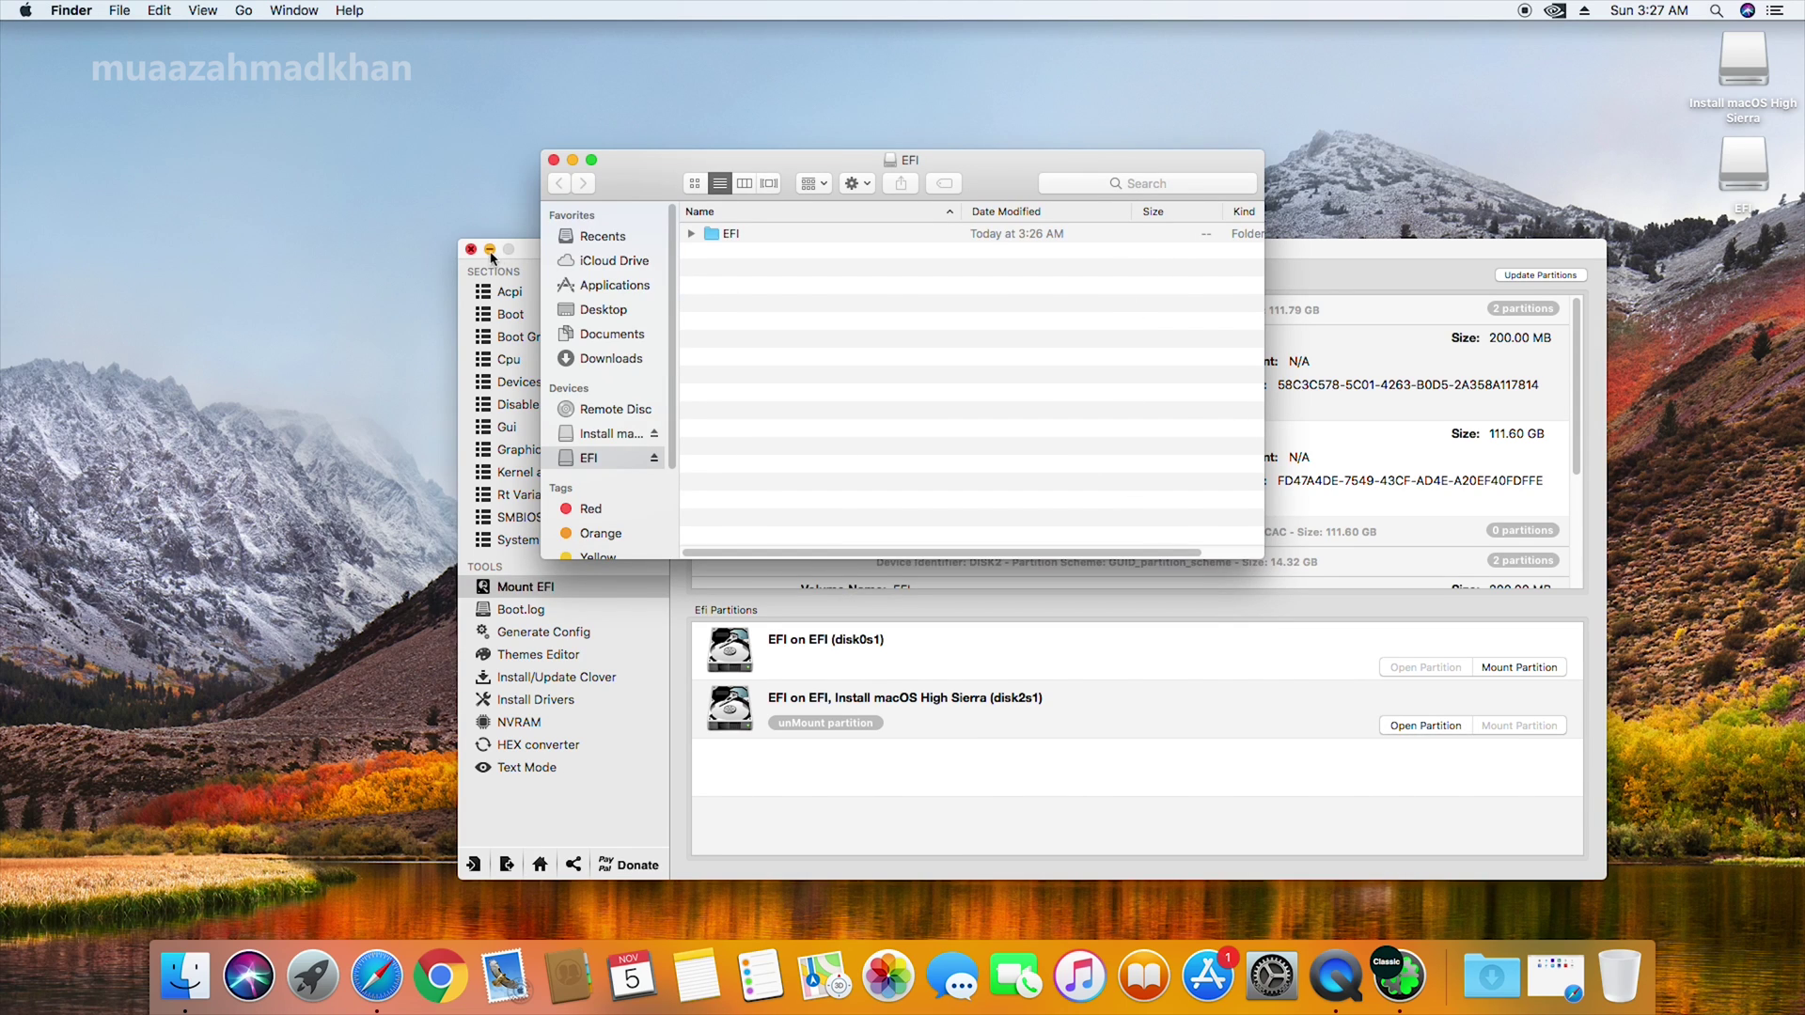
click(490, 250)
double_click(728, 233)
drag(788, 175, 1158, 453)
- Drag apfs.efi from the desktop into EFI's CLOVER/kexts/Other folder
double_click(1108, 532)
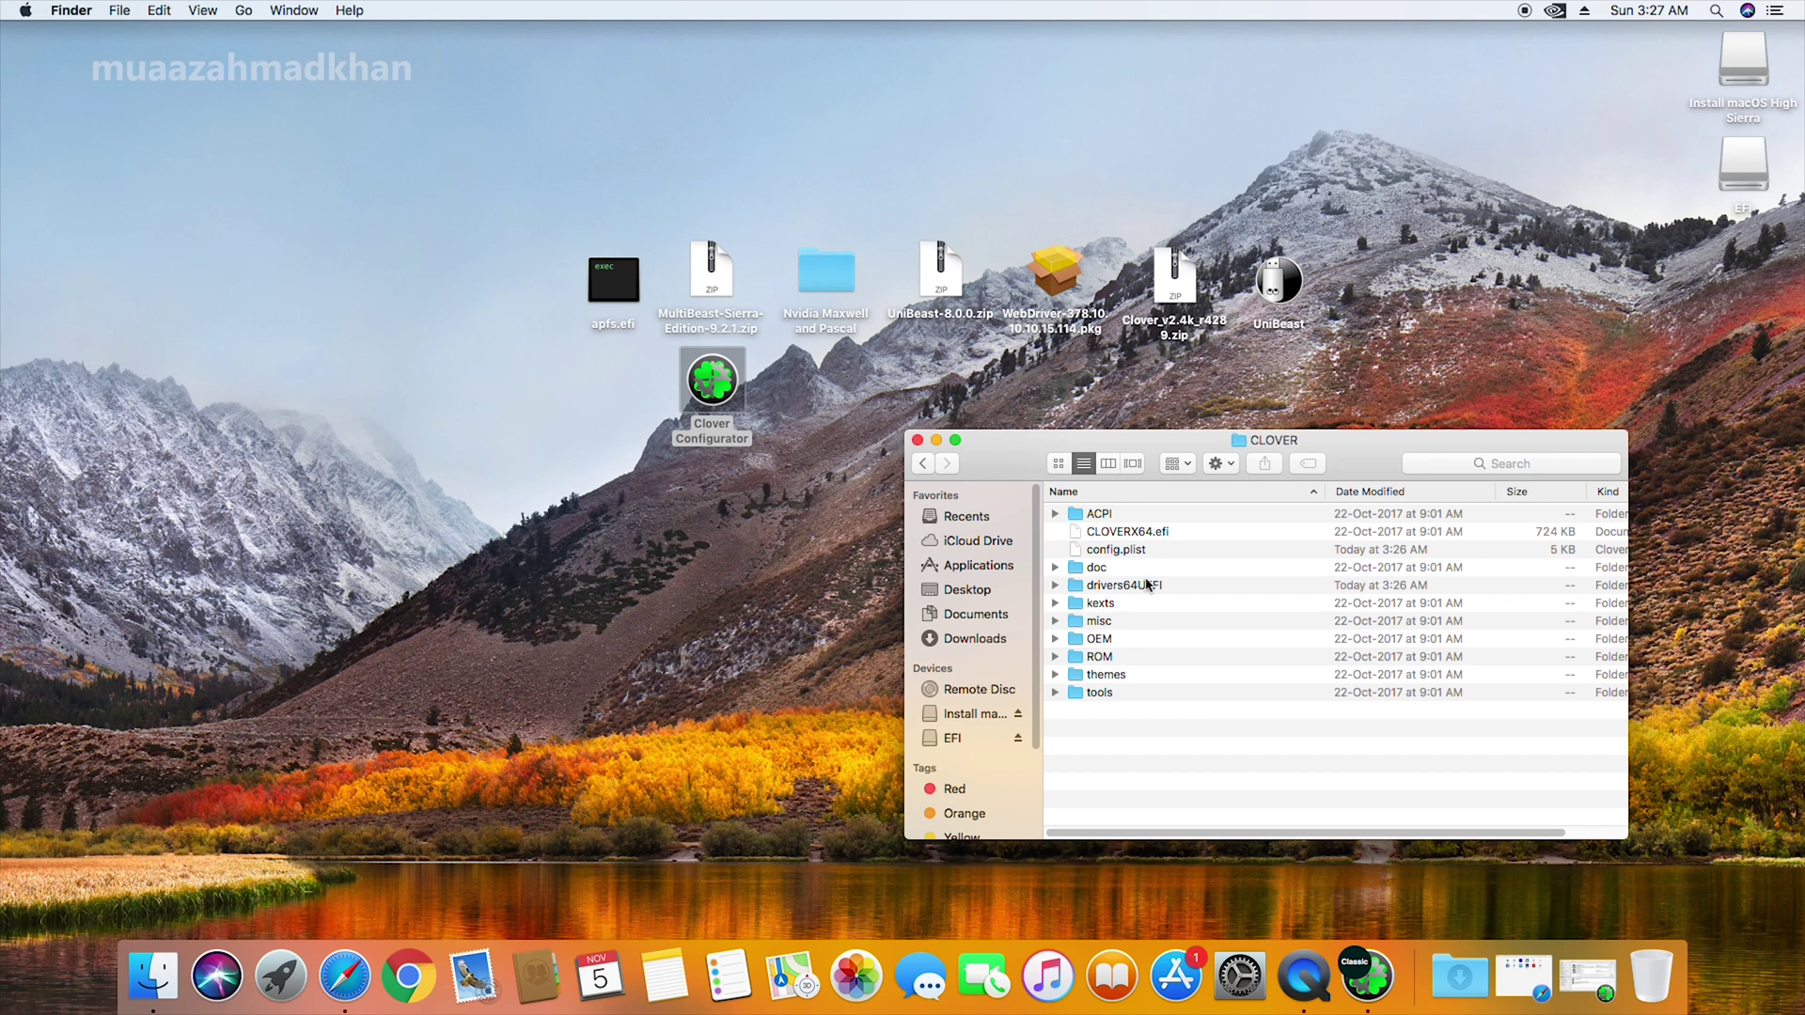
double_click(1115, 604)
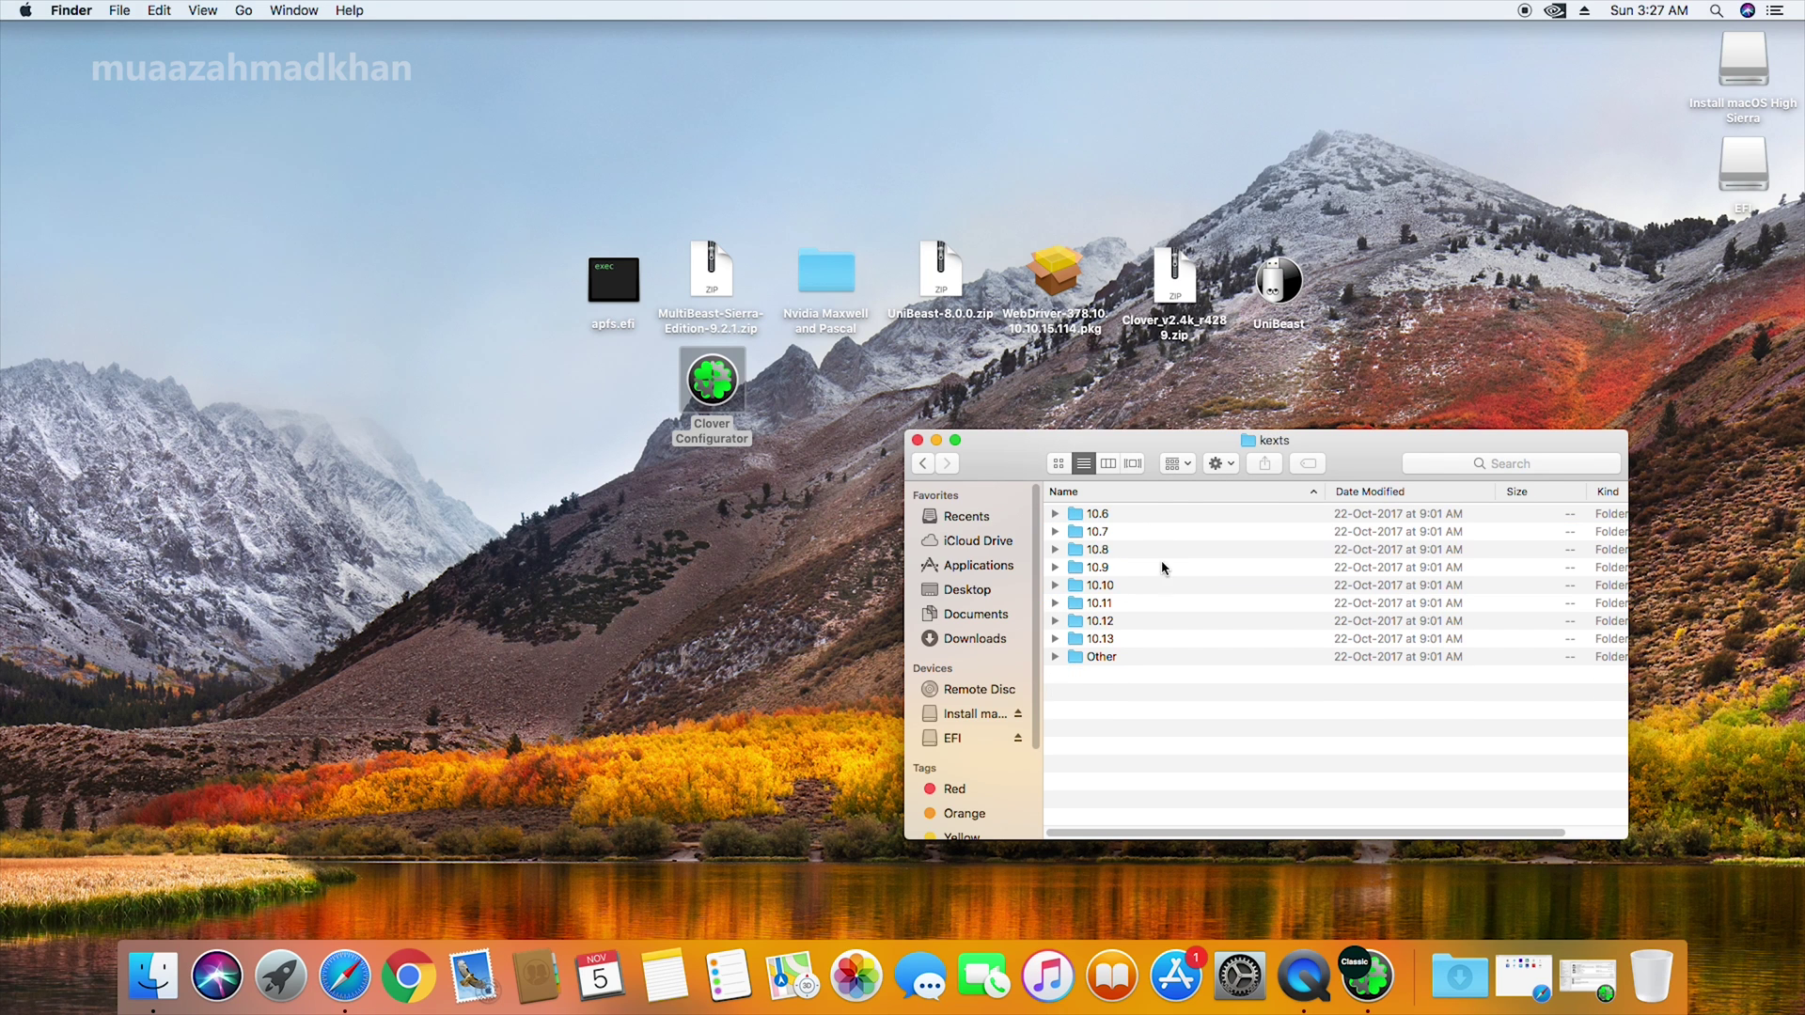
click(1113, 657)
double_click(1113, 657)
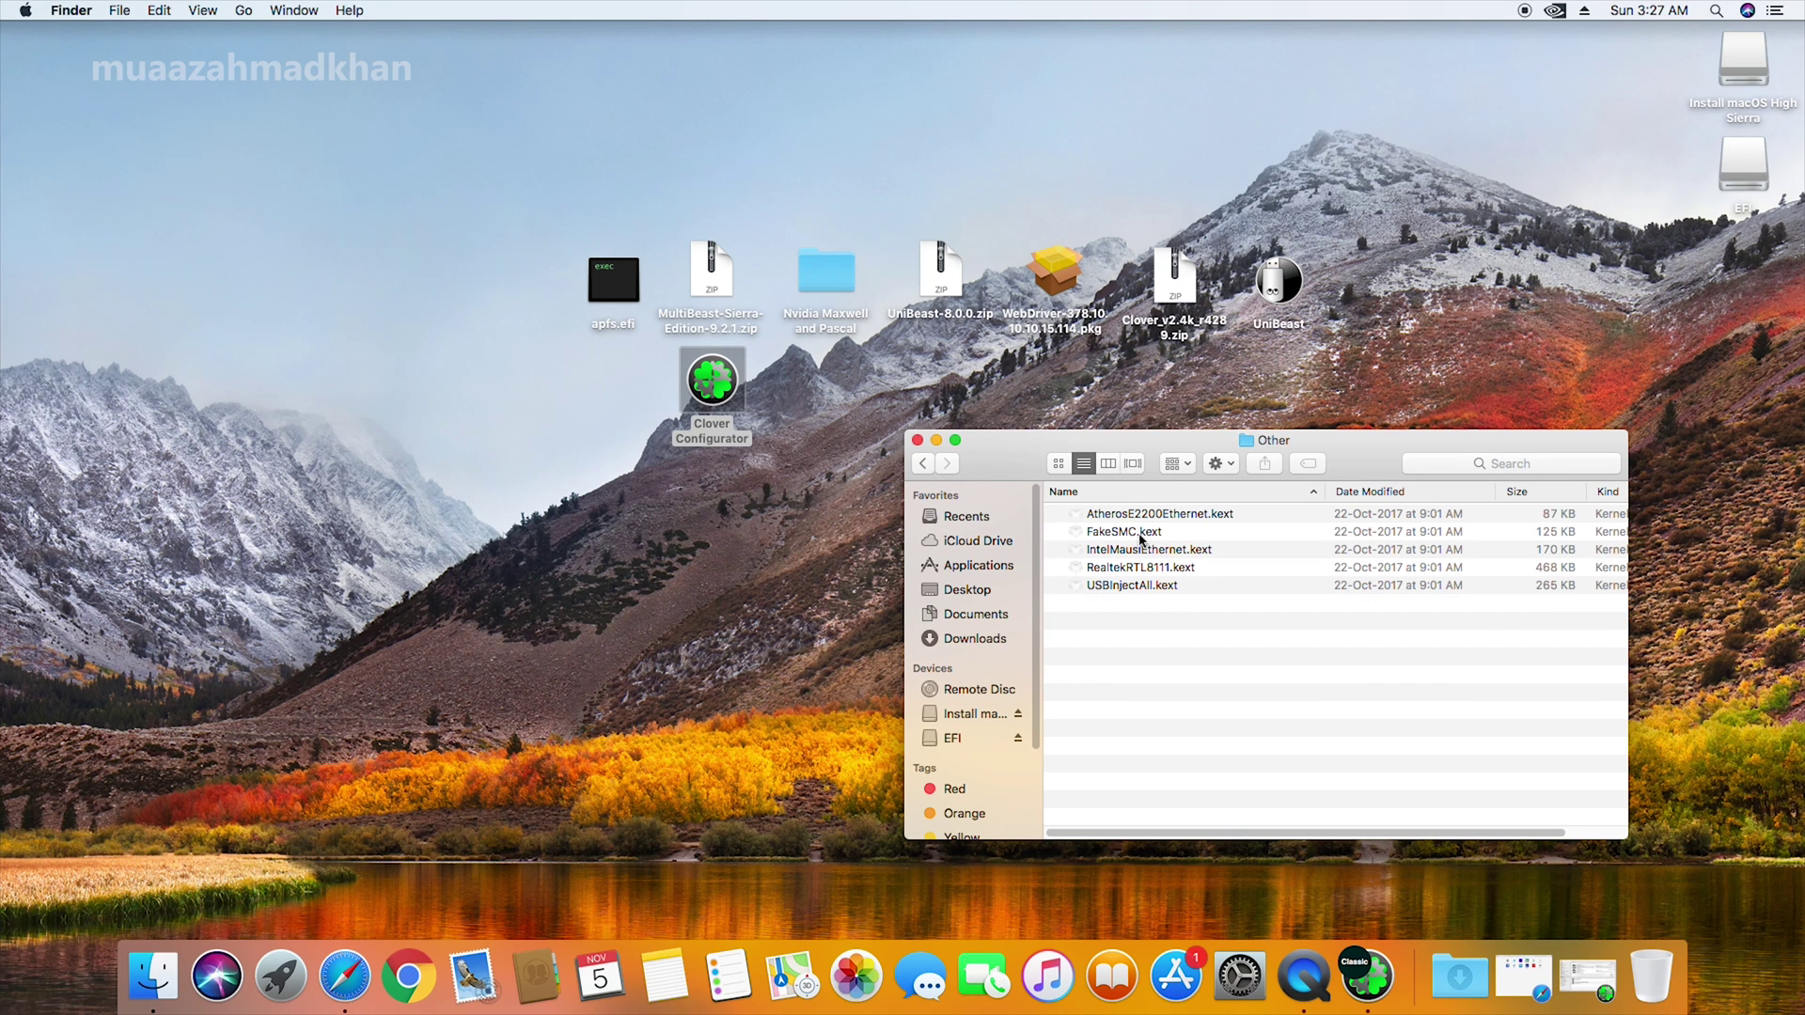
drag(1154, 643, 1096, 520)
click(1109, 653)
drag(638, 305, 1058, 619)
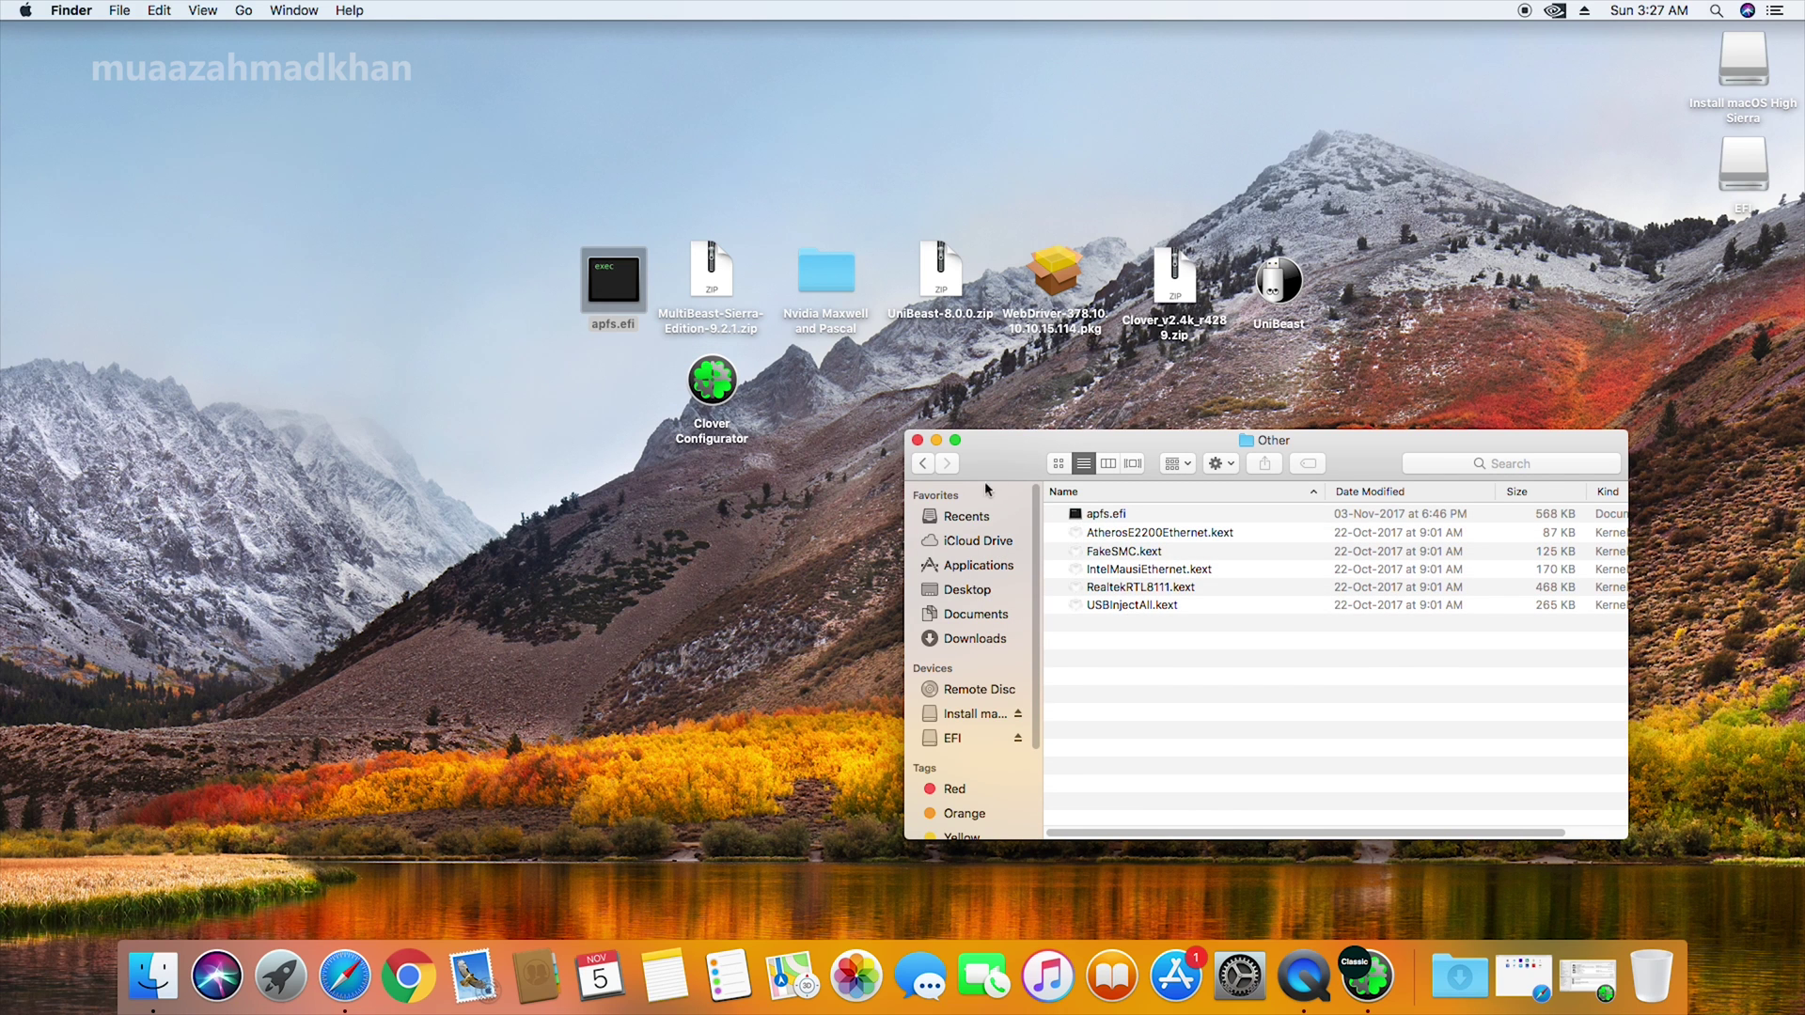
- Expand CLOVER's drivers64UEFI folder to verify apfs.efi is there
click(923, 462)
click(924, 463)
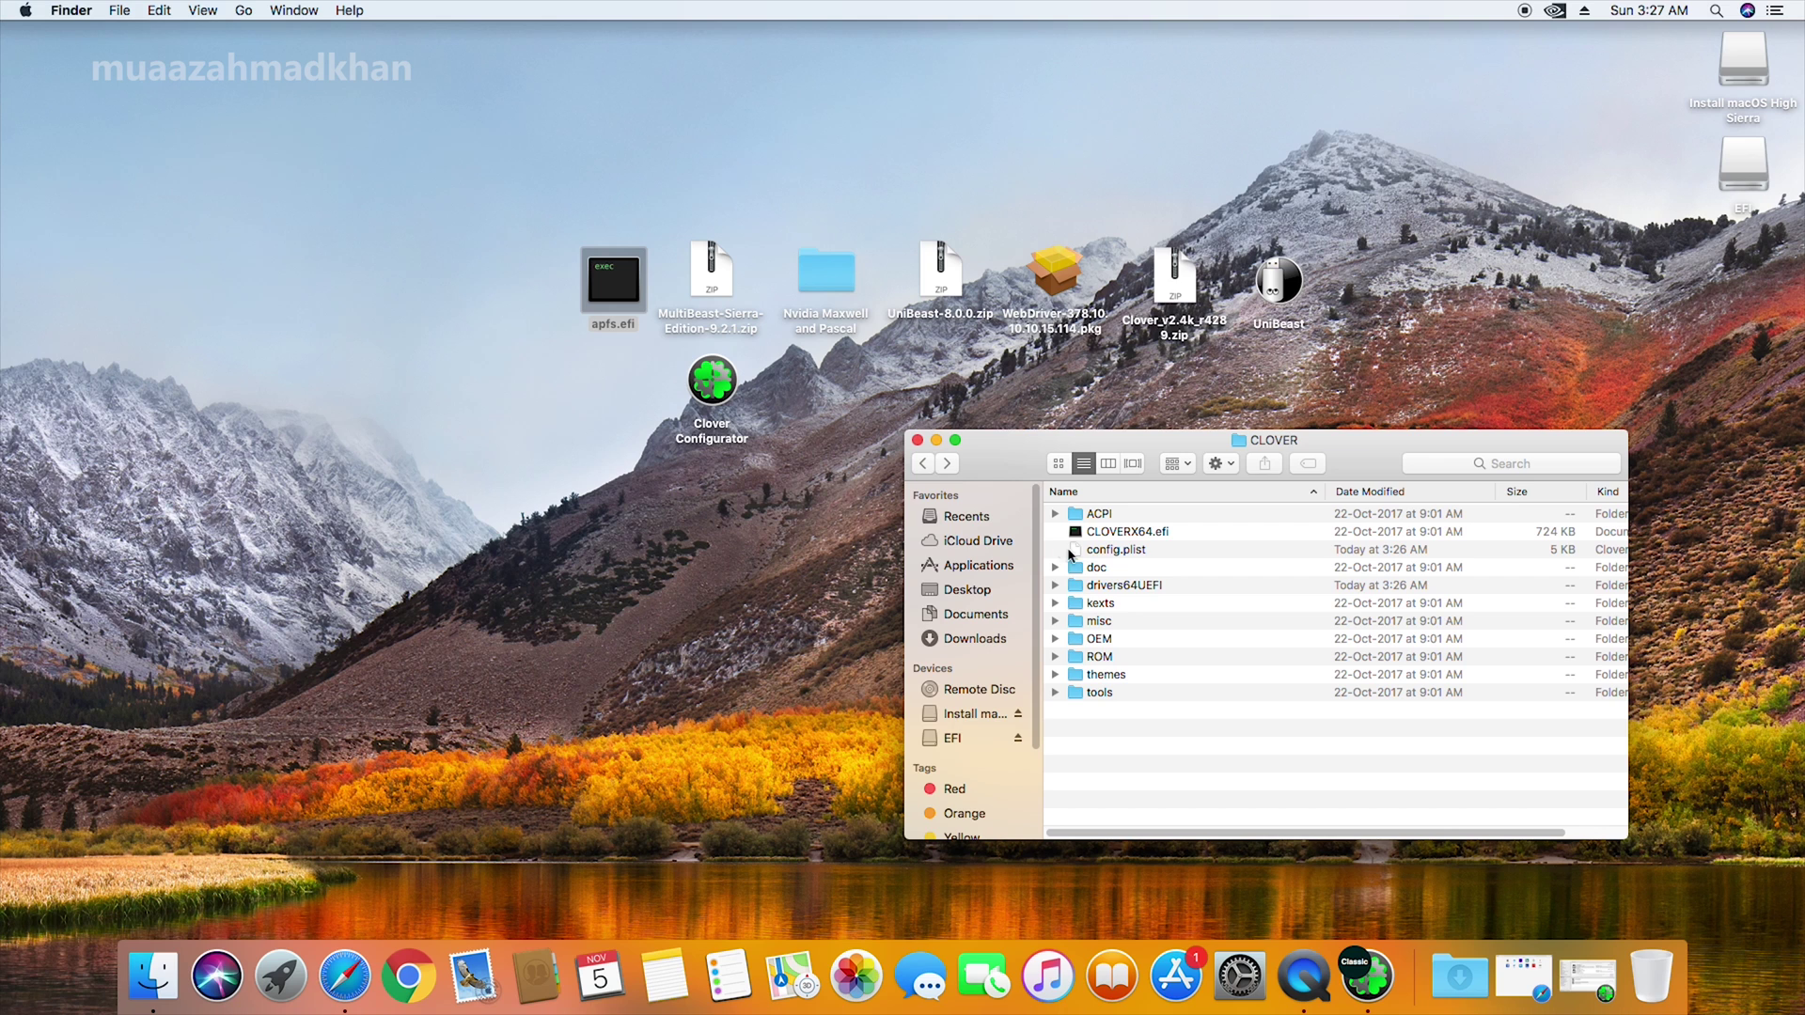
click(1062, 588)
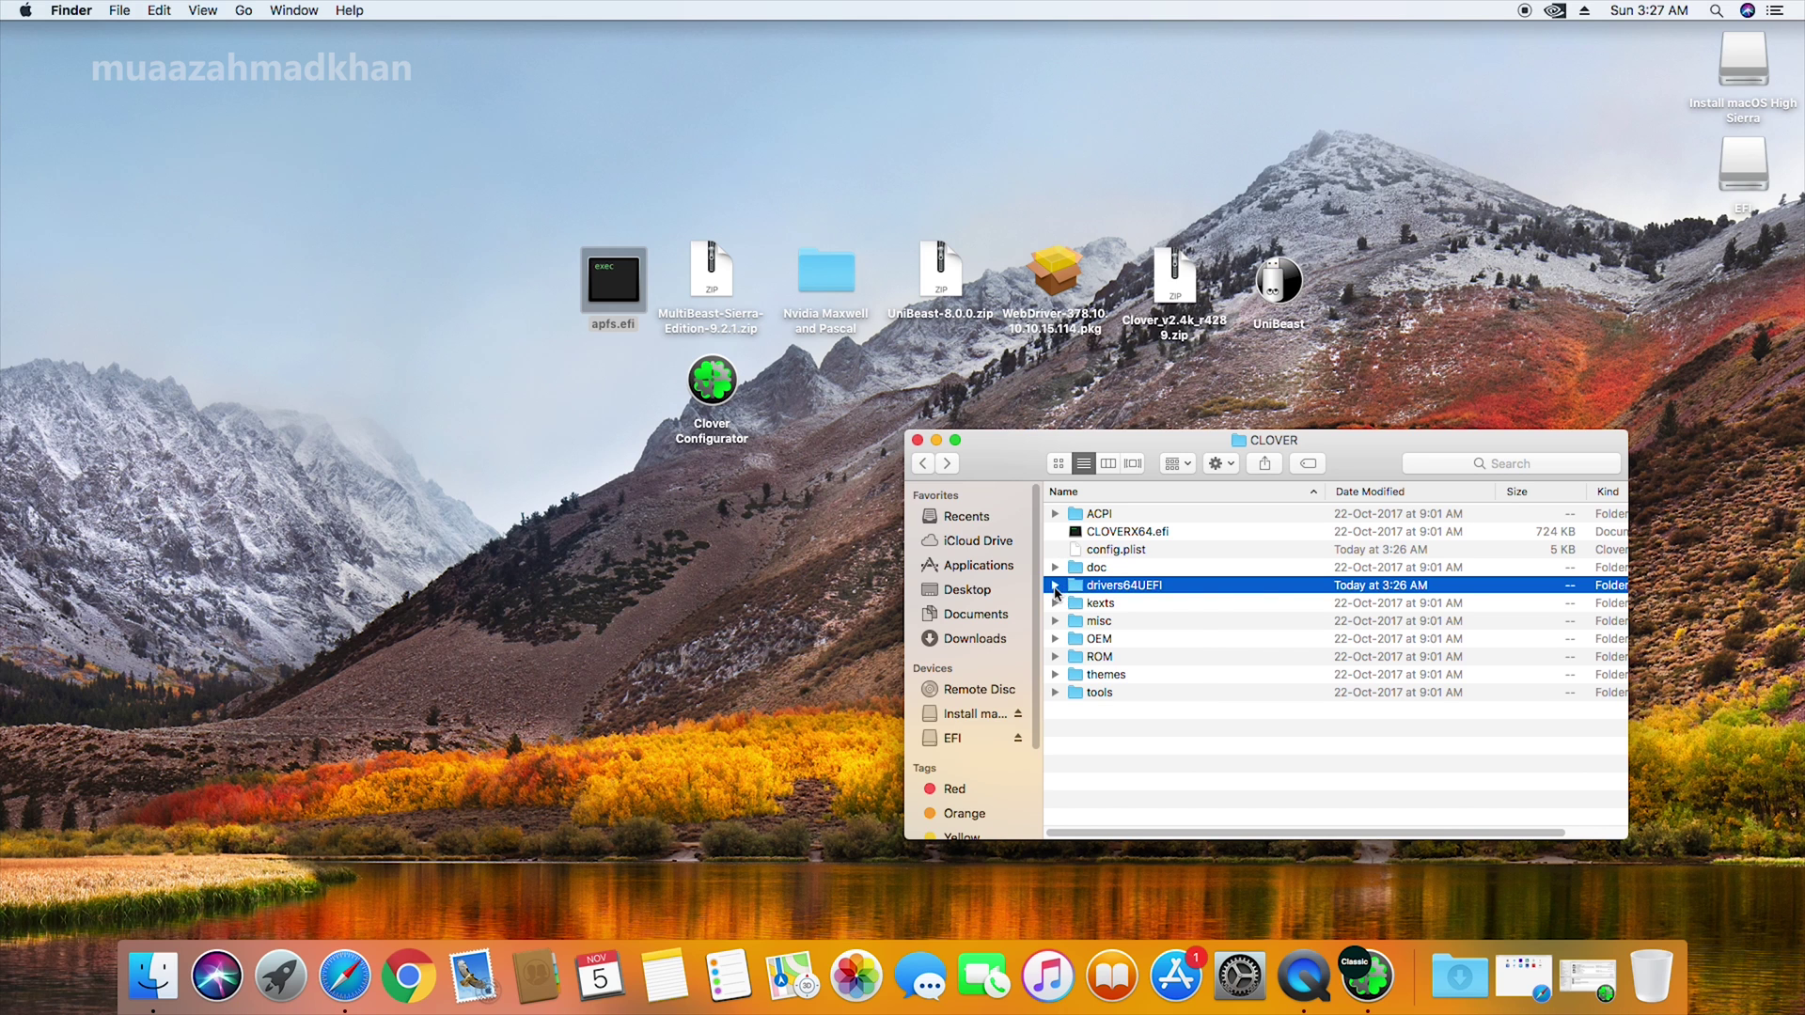
click(1055, 587)
click(1129, 604)
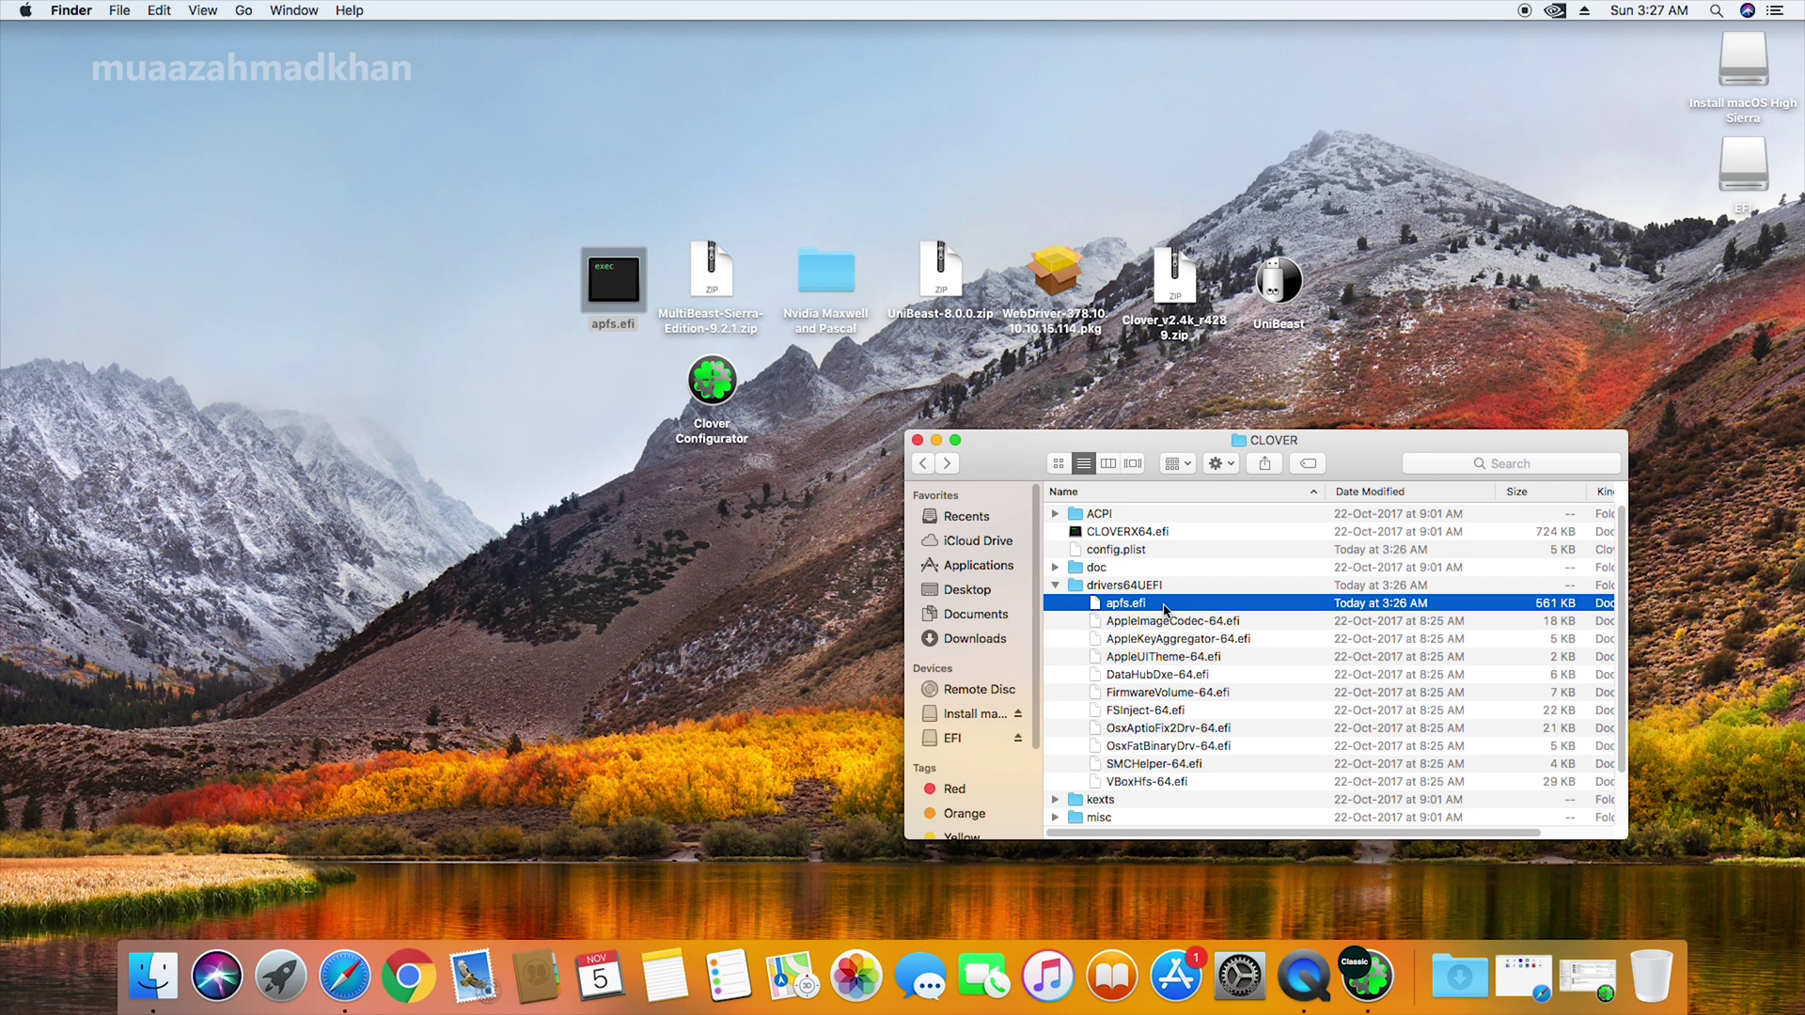
click(1055, 586)
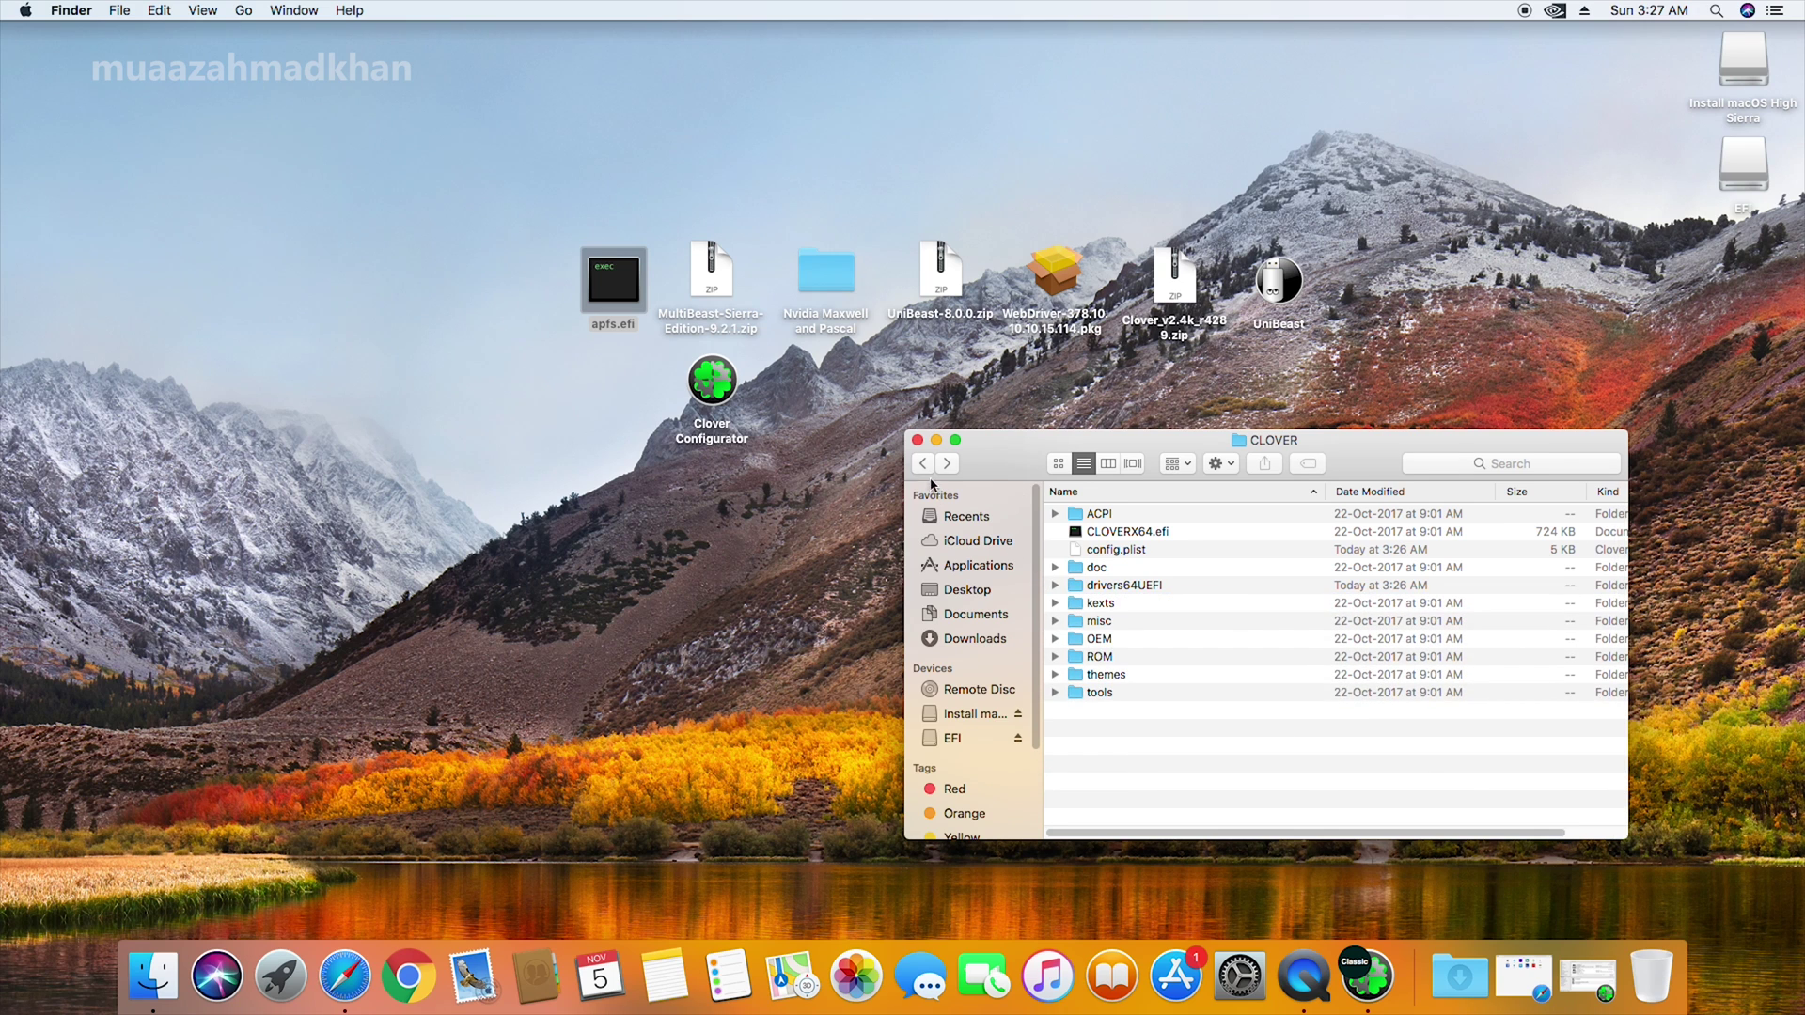
- Return to the EFI folder, expand CLOVER and select config.plist
click(924, 463)
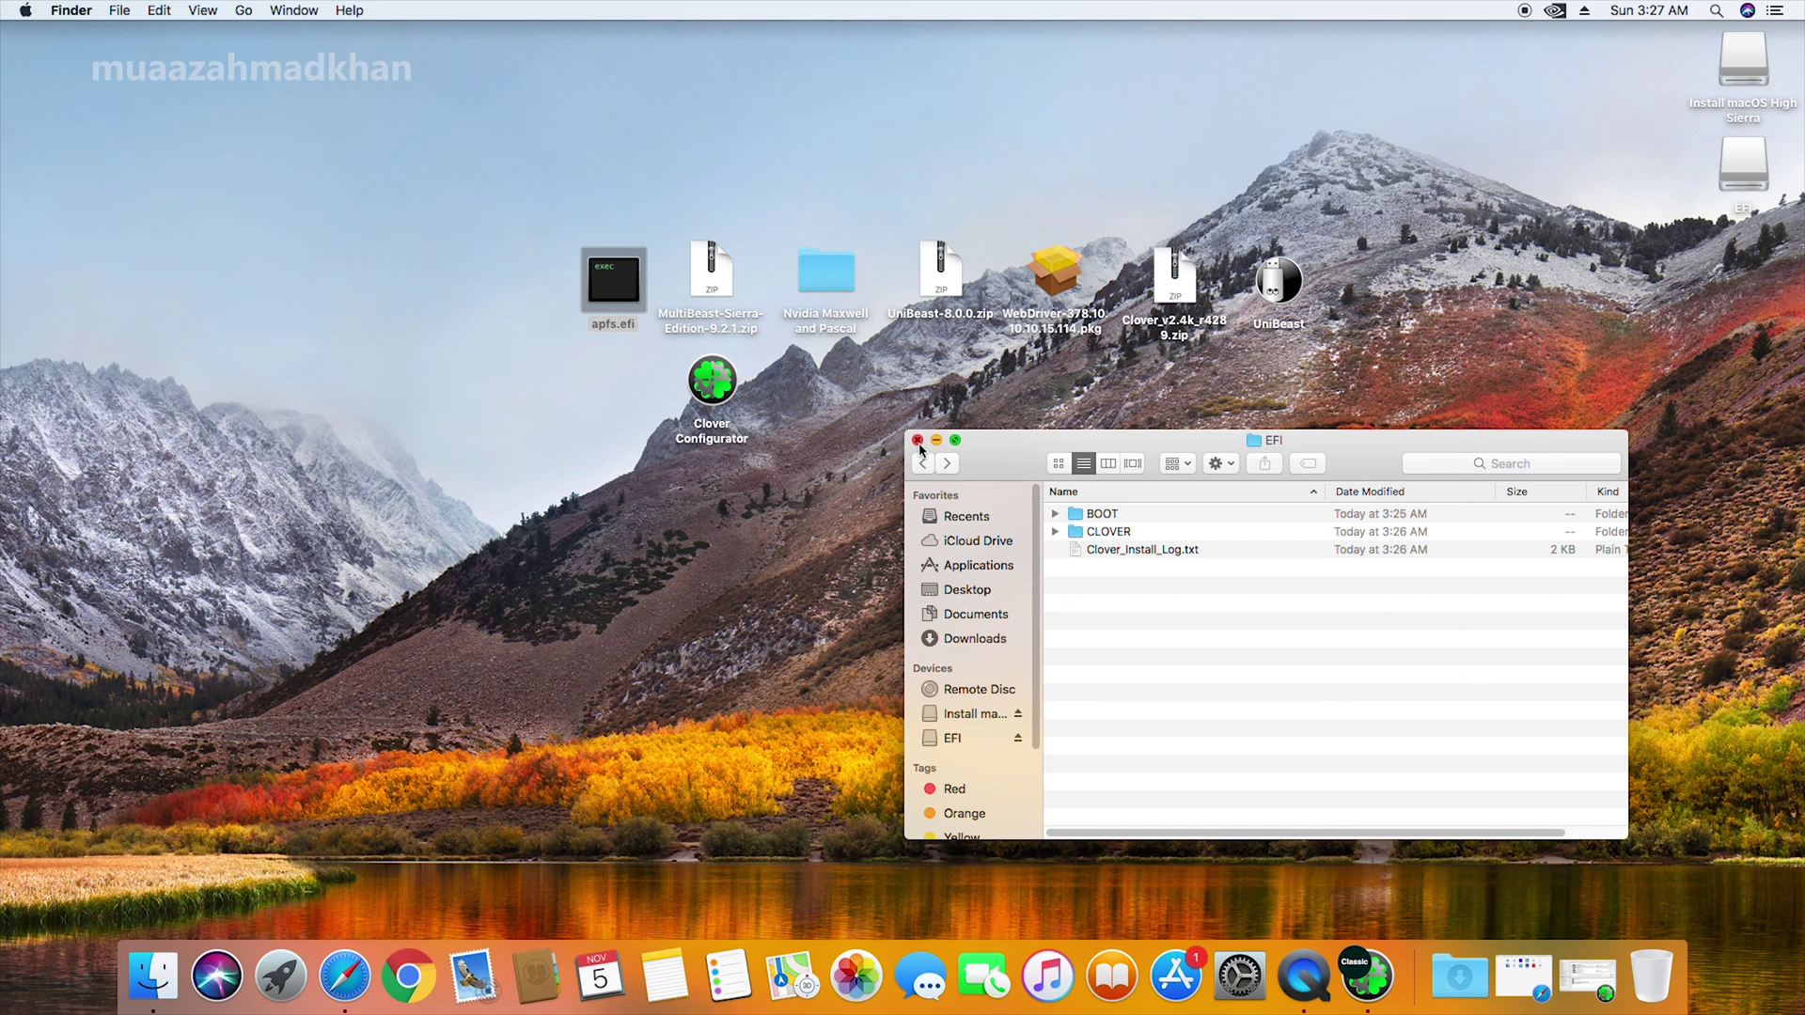
click(1056, 532)
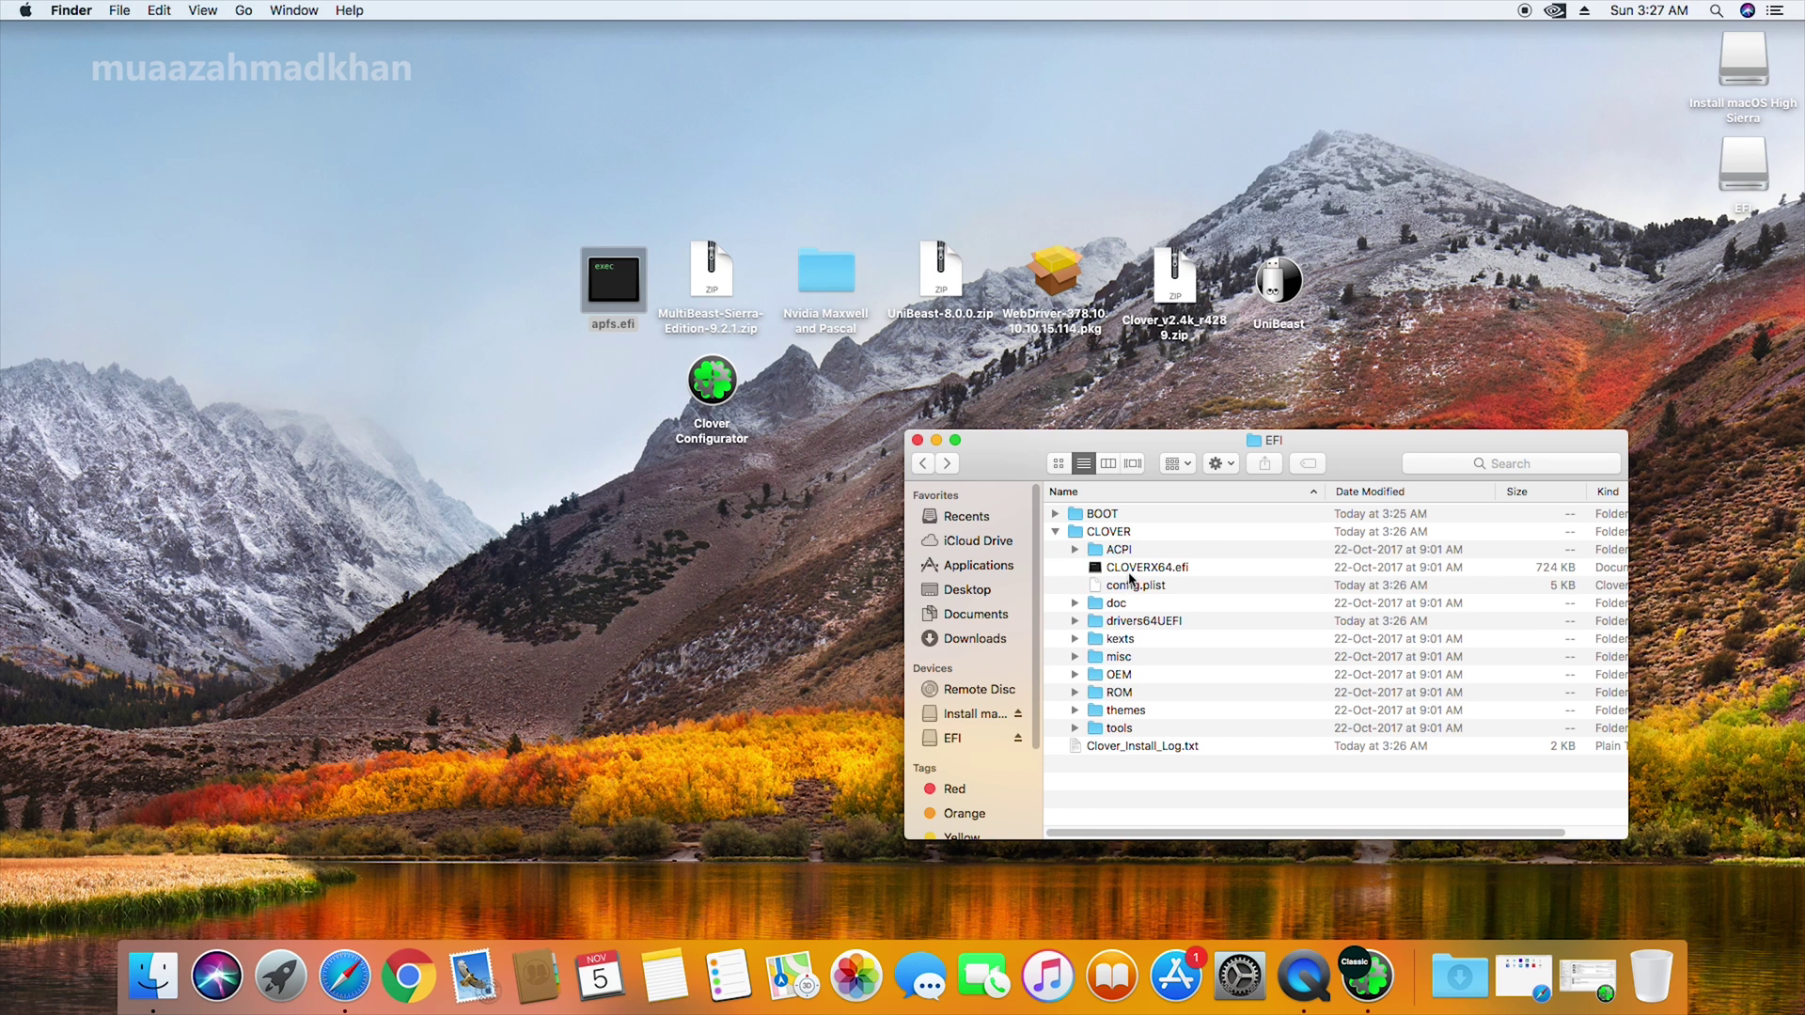
click(1135, 588)
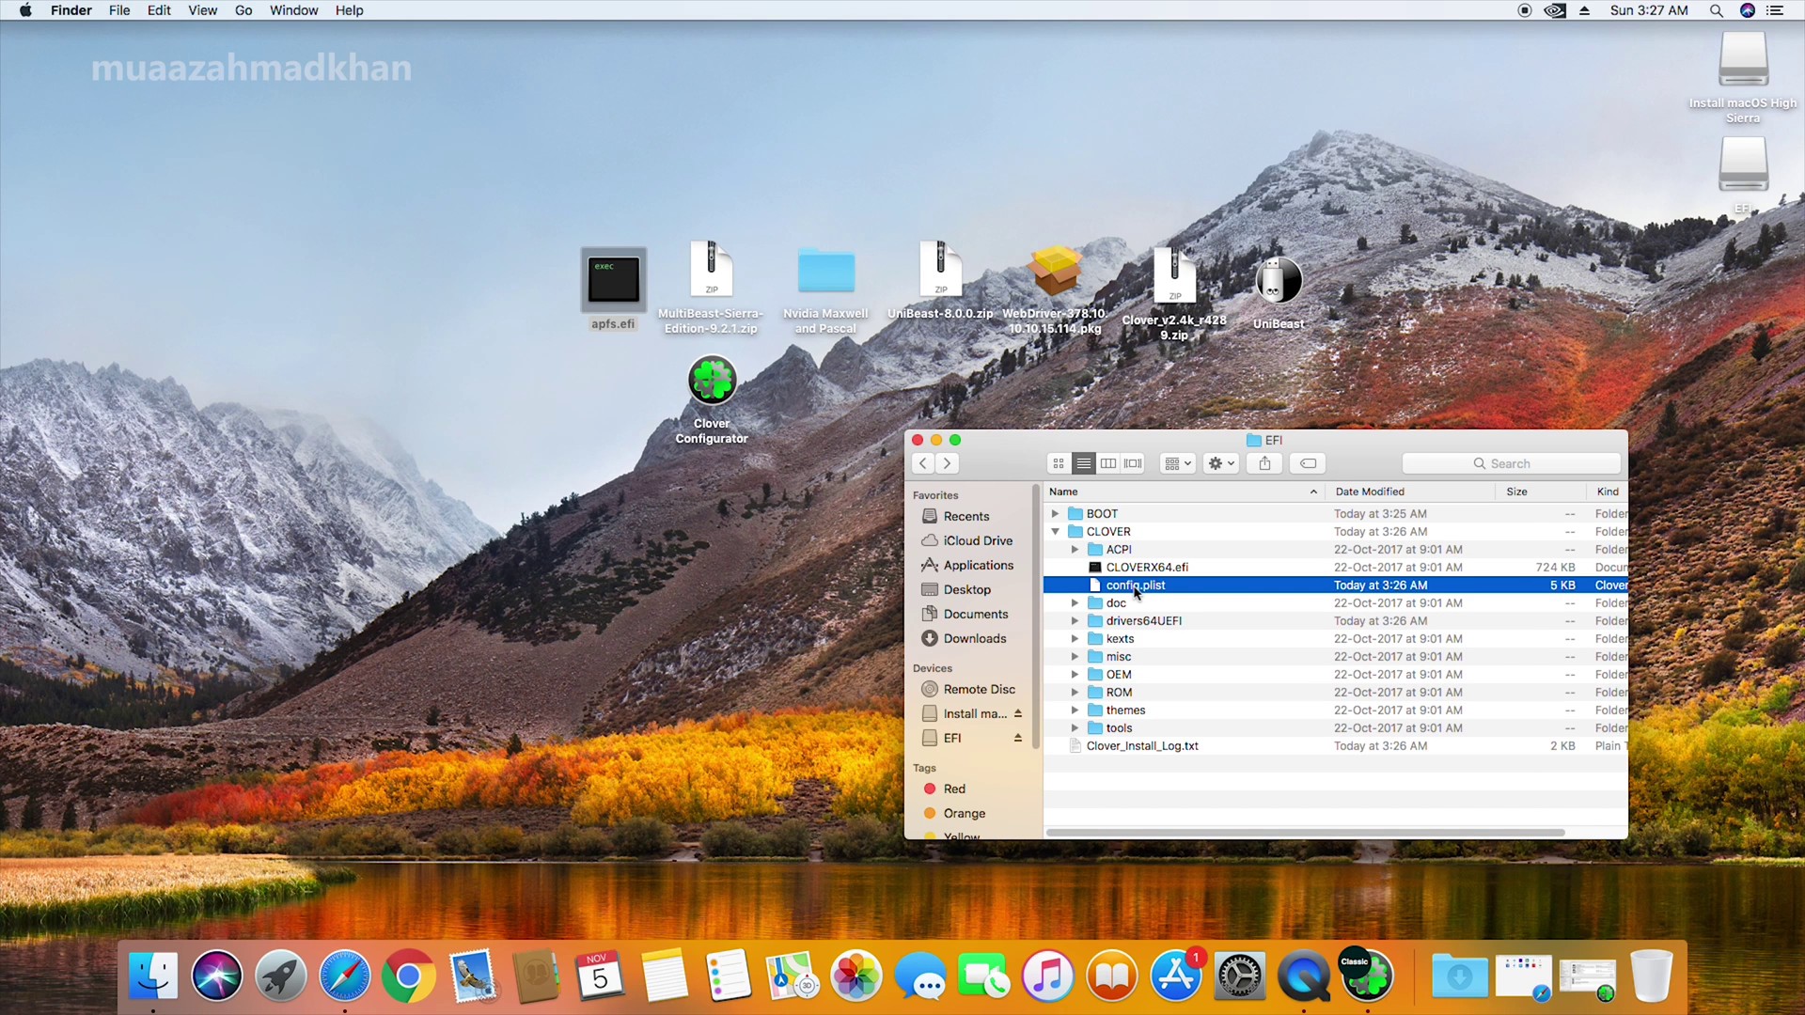
- Open config.plist and enable USB Inject, Add ClockID and FixOwnership under Devices
double_click(1136, 587)
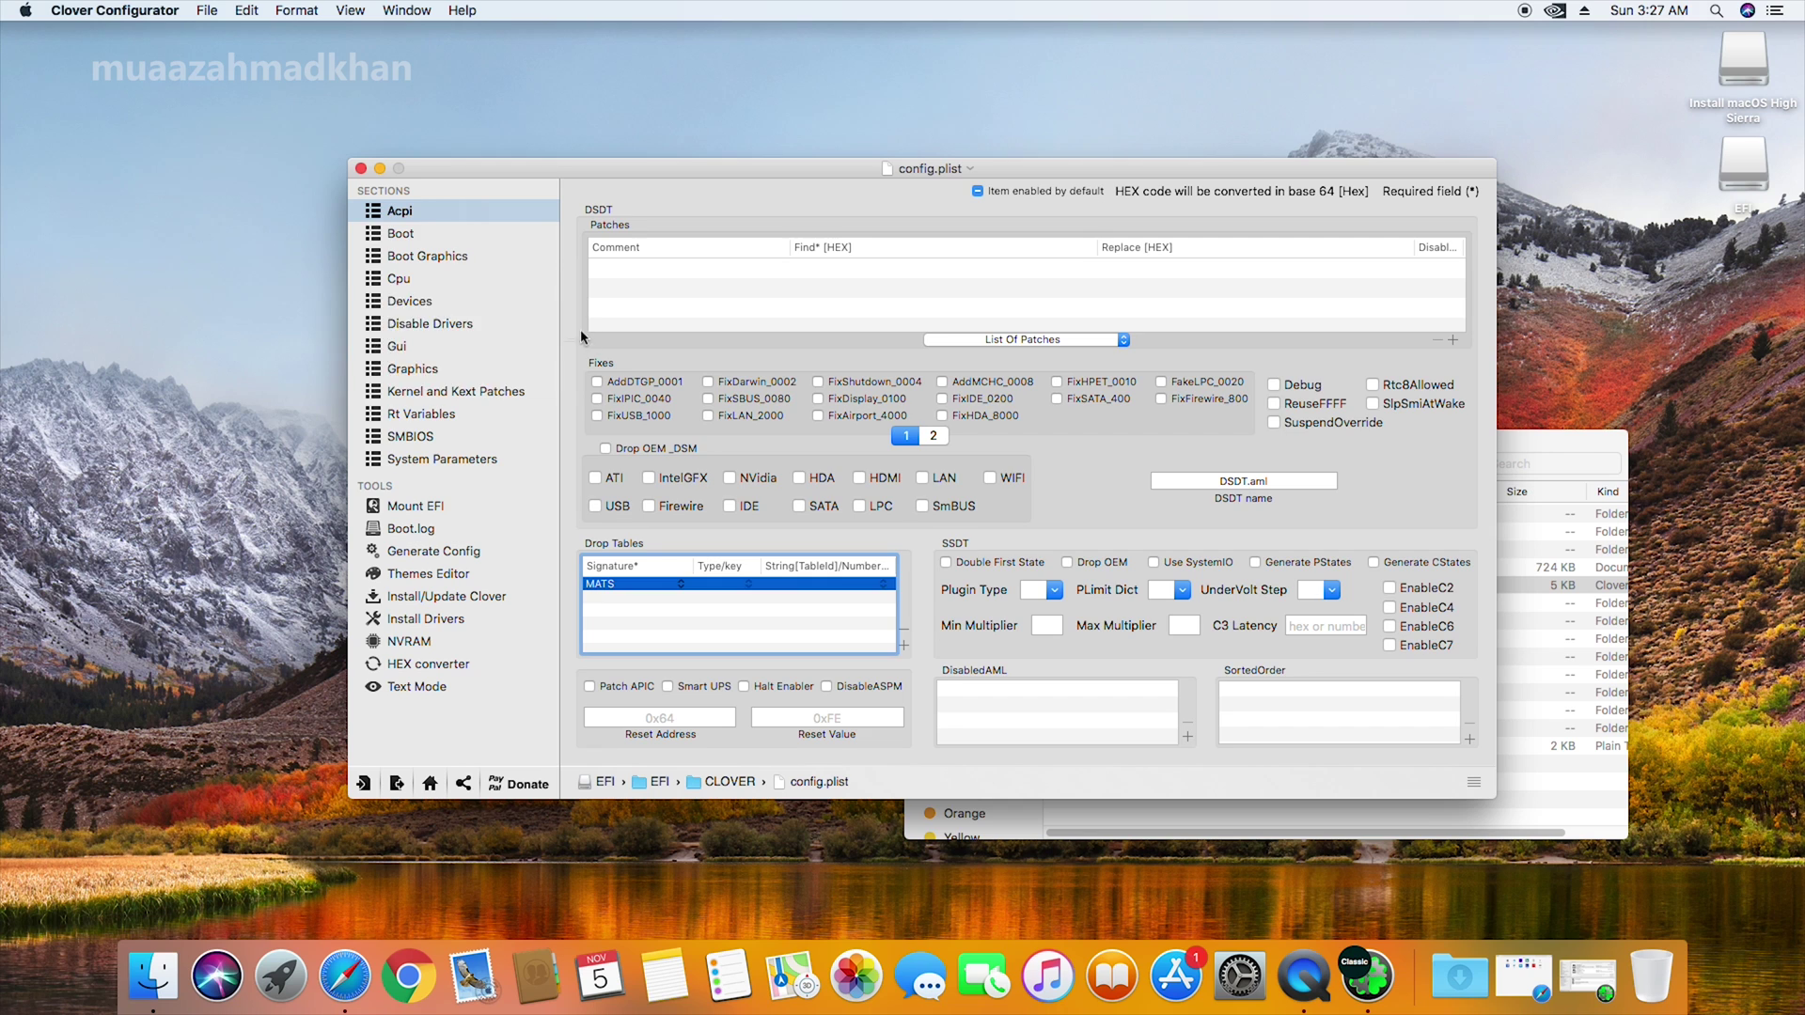
click(402, 234)
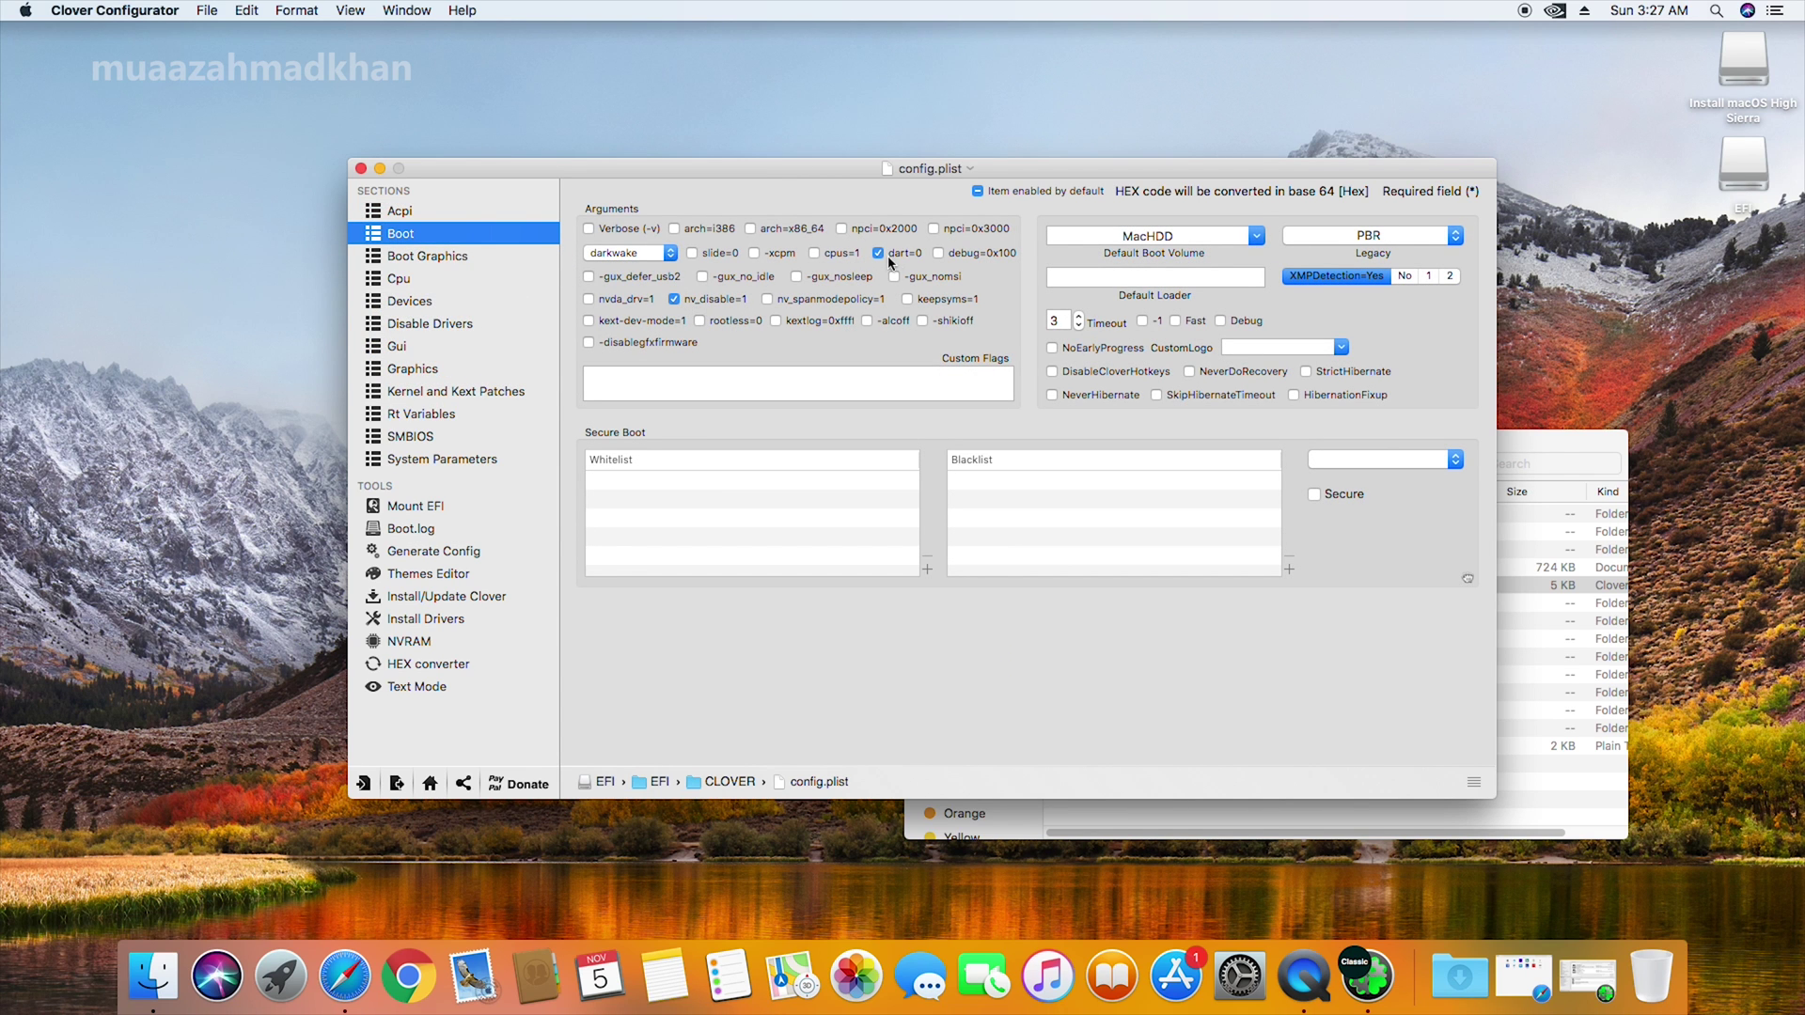
click(427, 255)
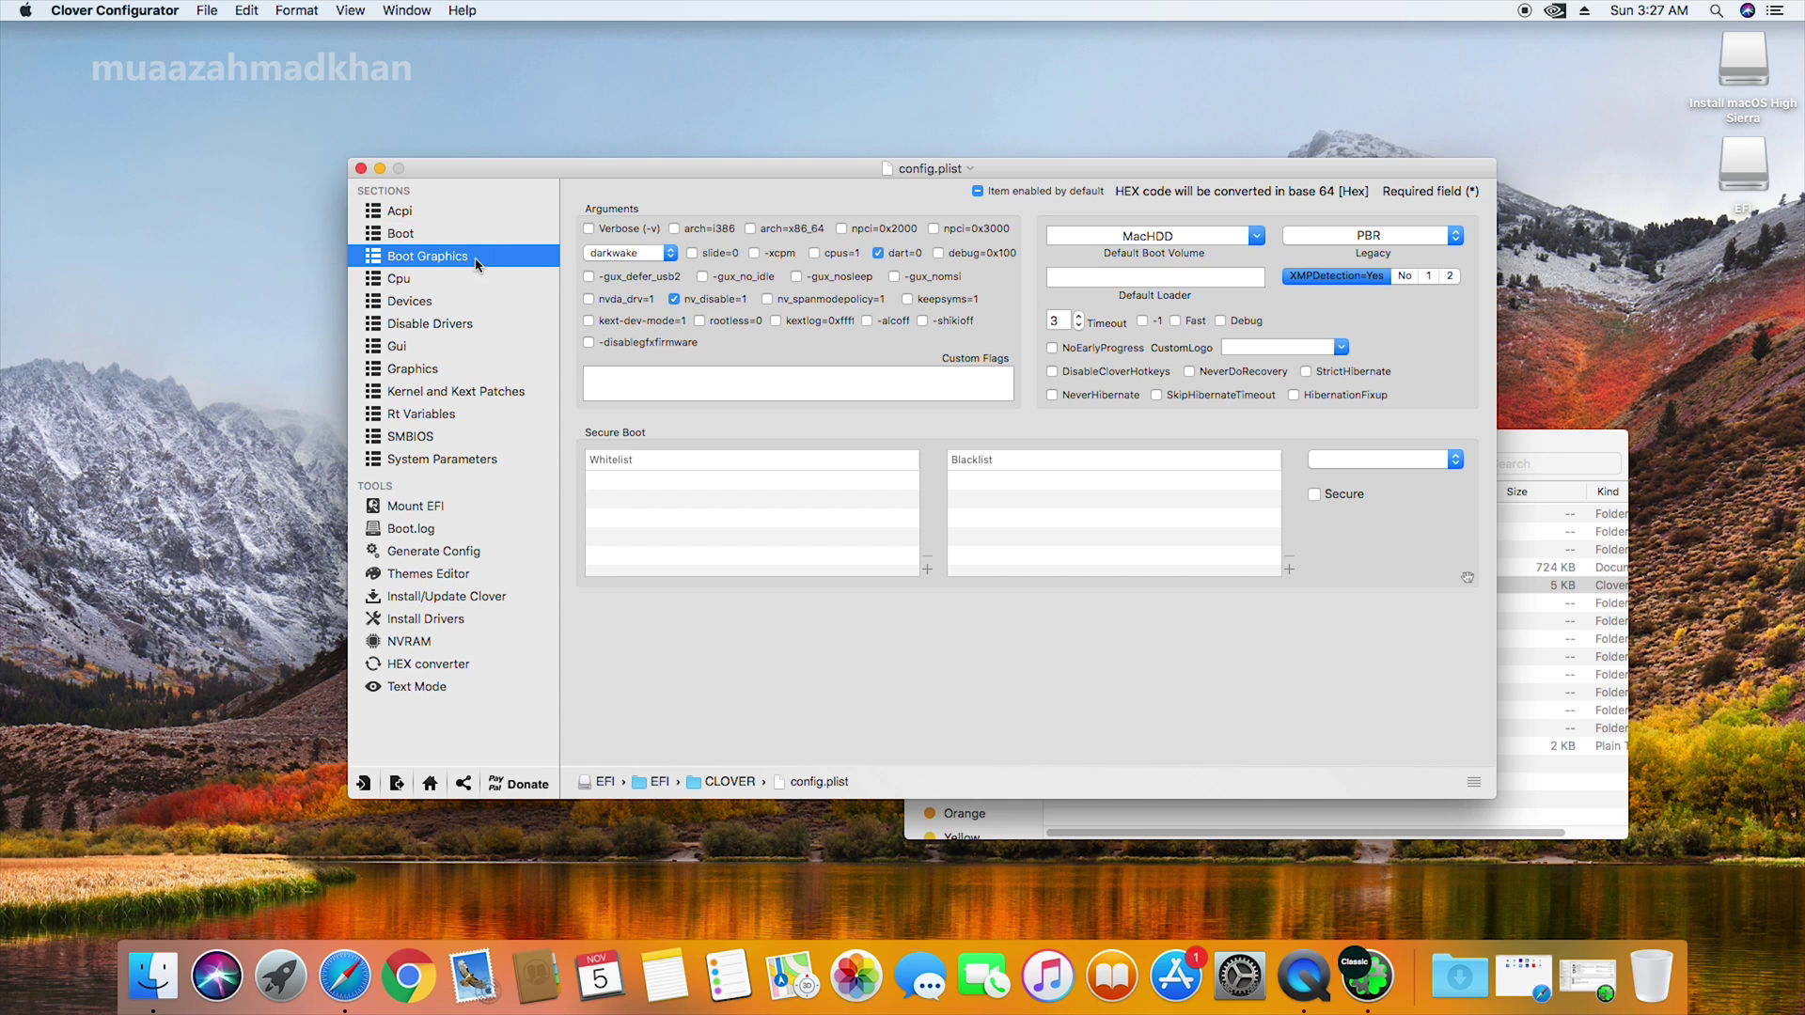
click(423, 278)
click(437, 304)
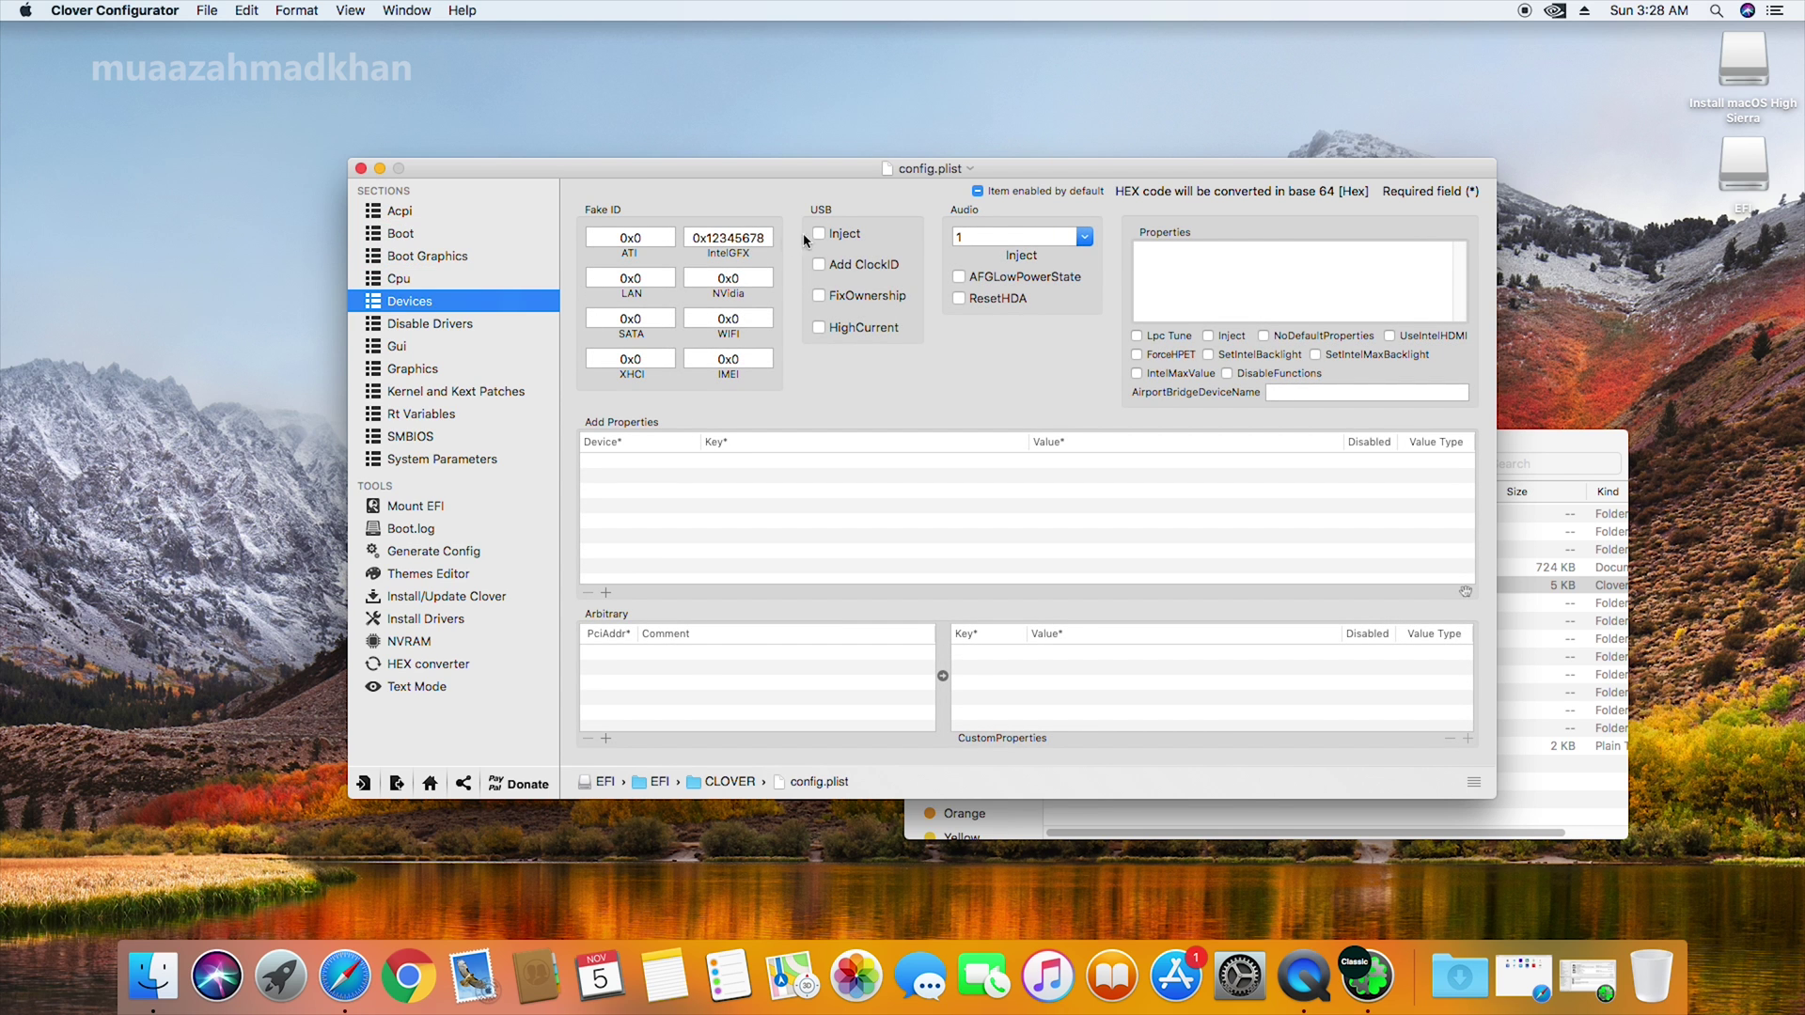
click(819, 233)
click(818, 264)
click(819, 296)
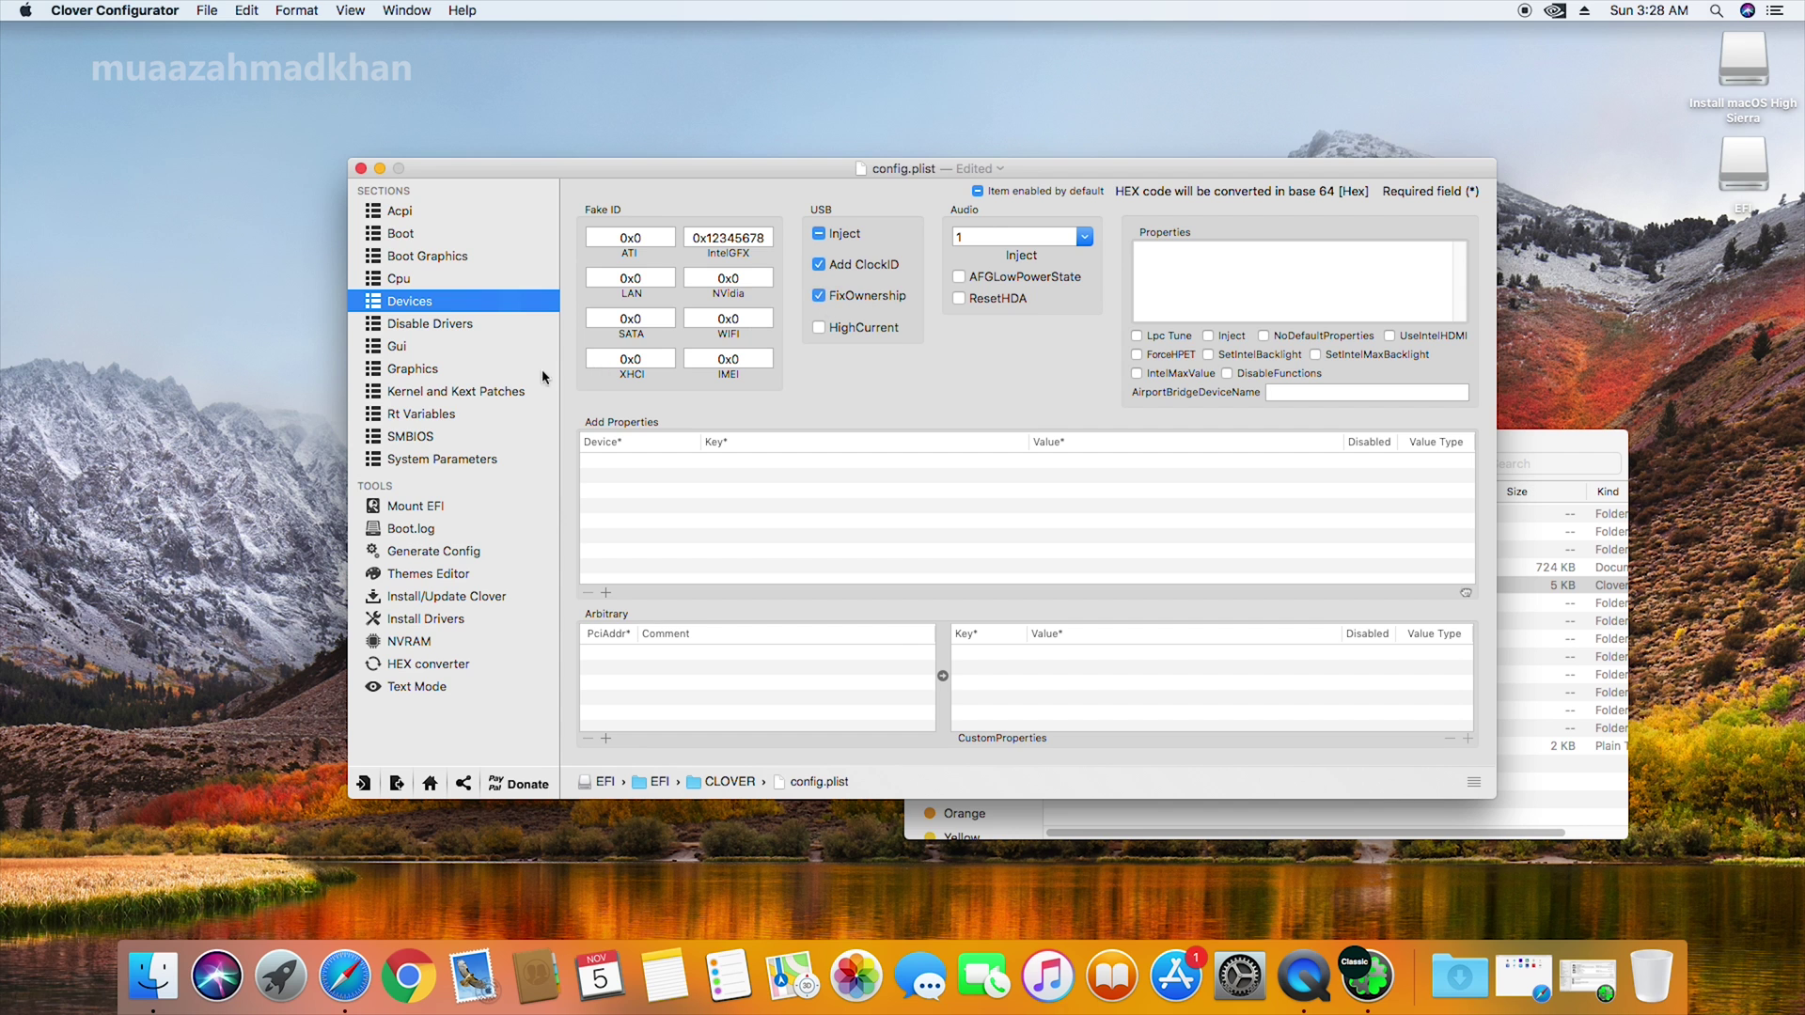
- Browse Disable Drivers, Gui, Graphics and Kernel and Kext Patches, ending on Rt Variables
click(428, 329)
click(423, 347)
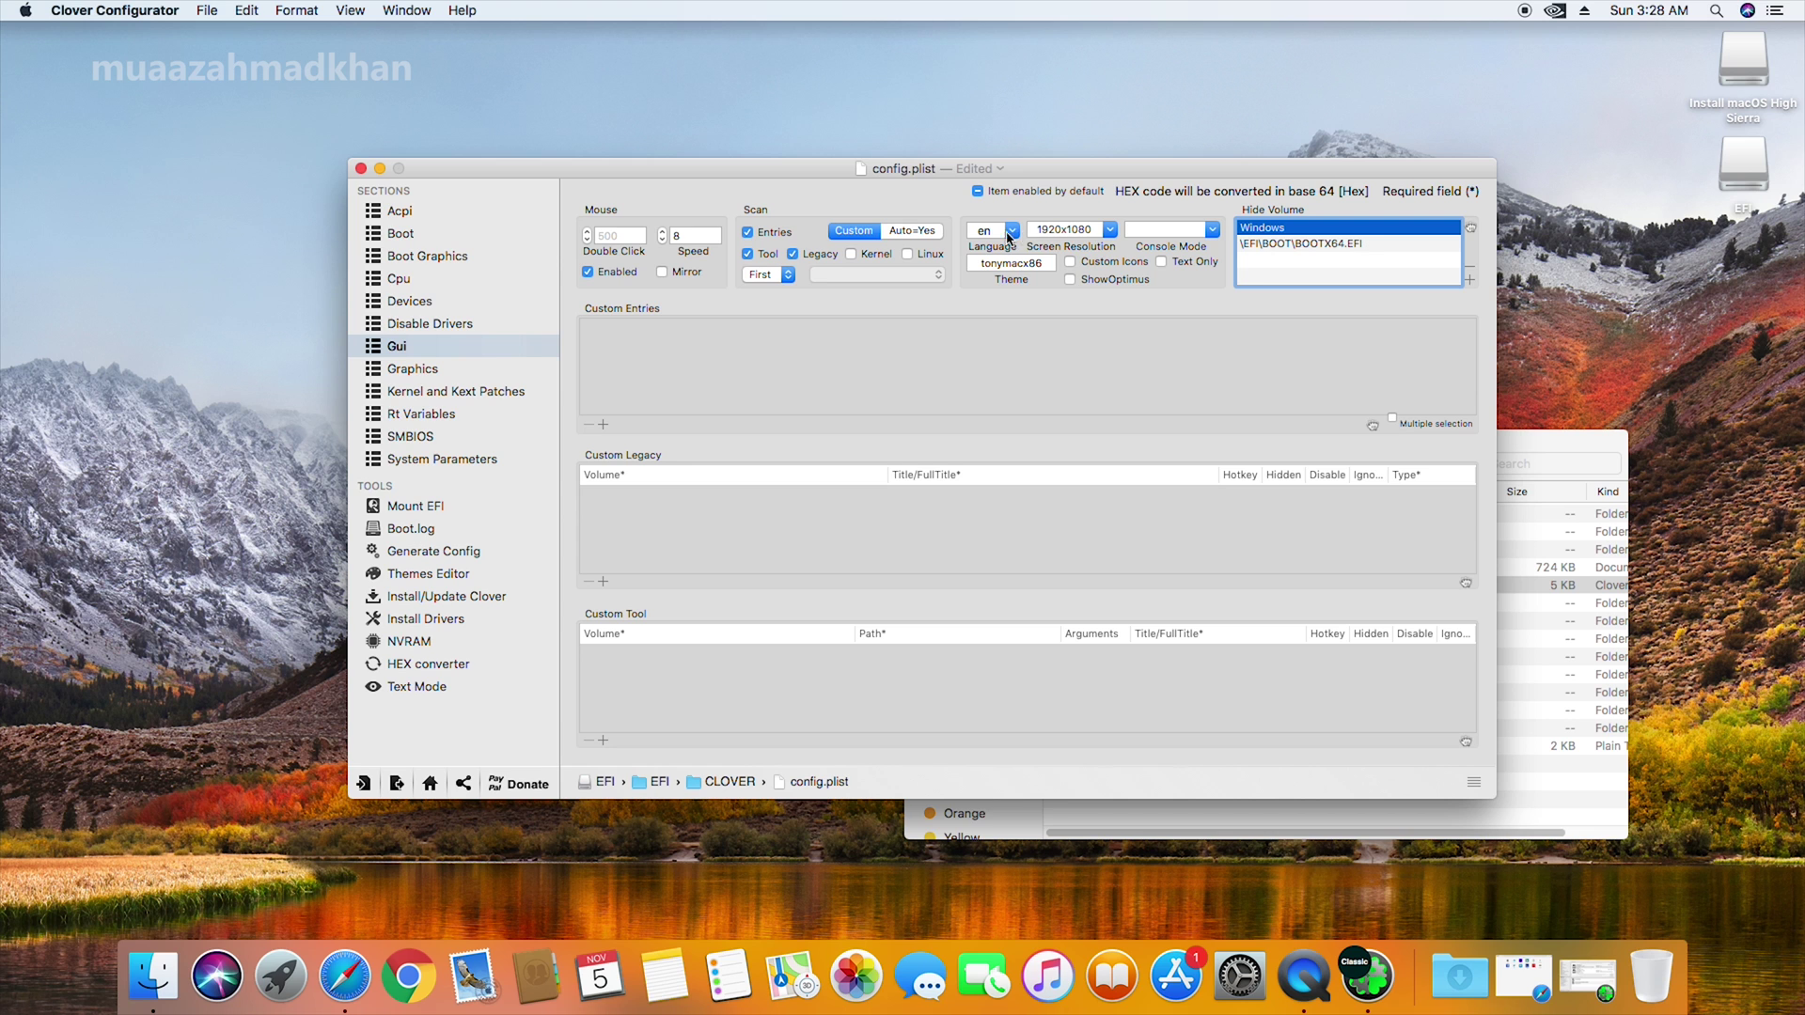
click(454, 372)
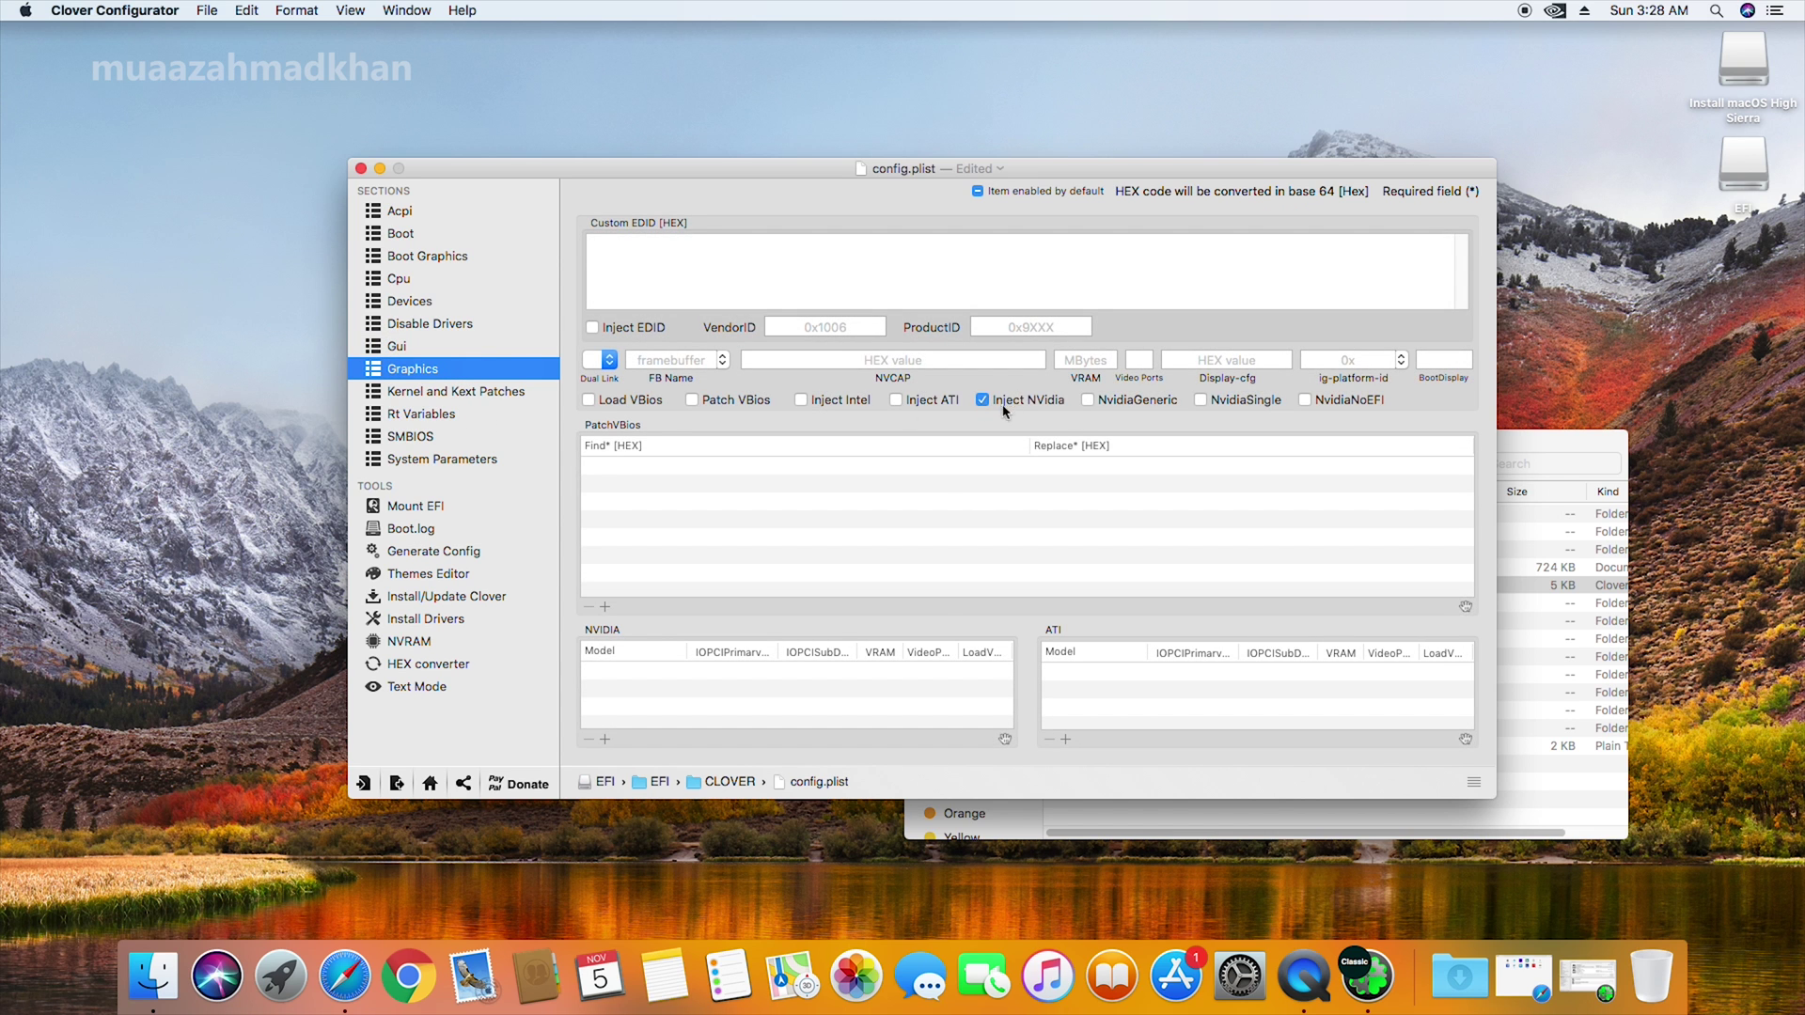
click(474, 393)
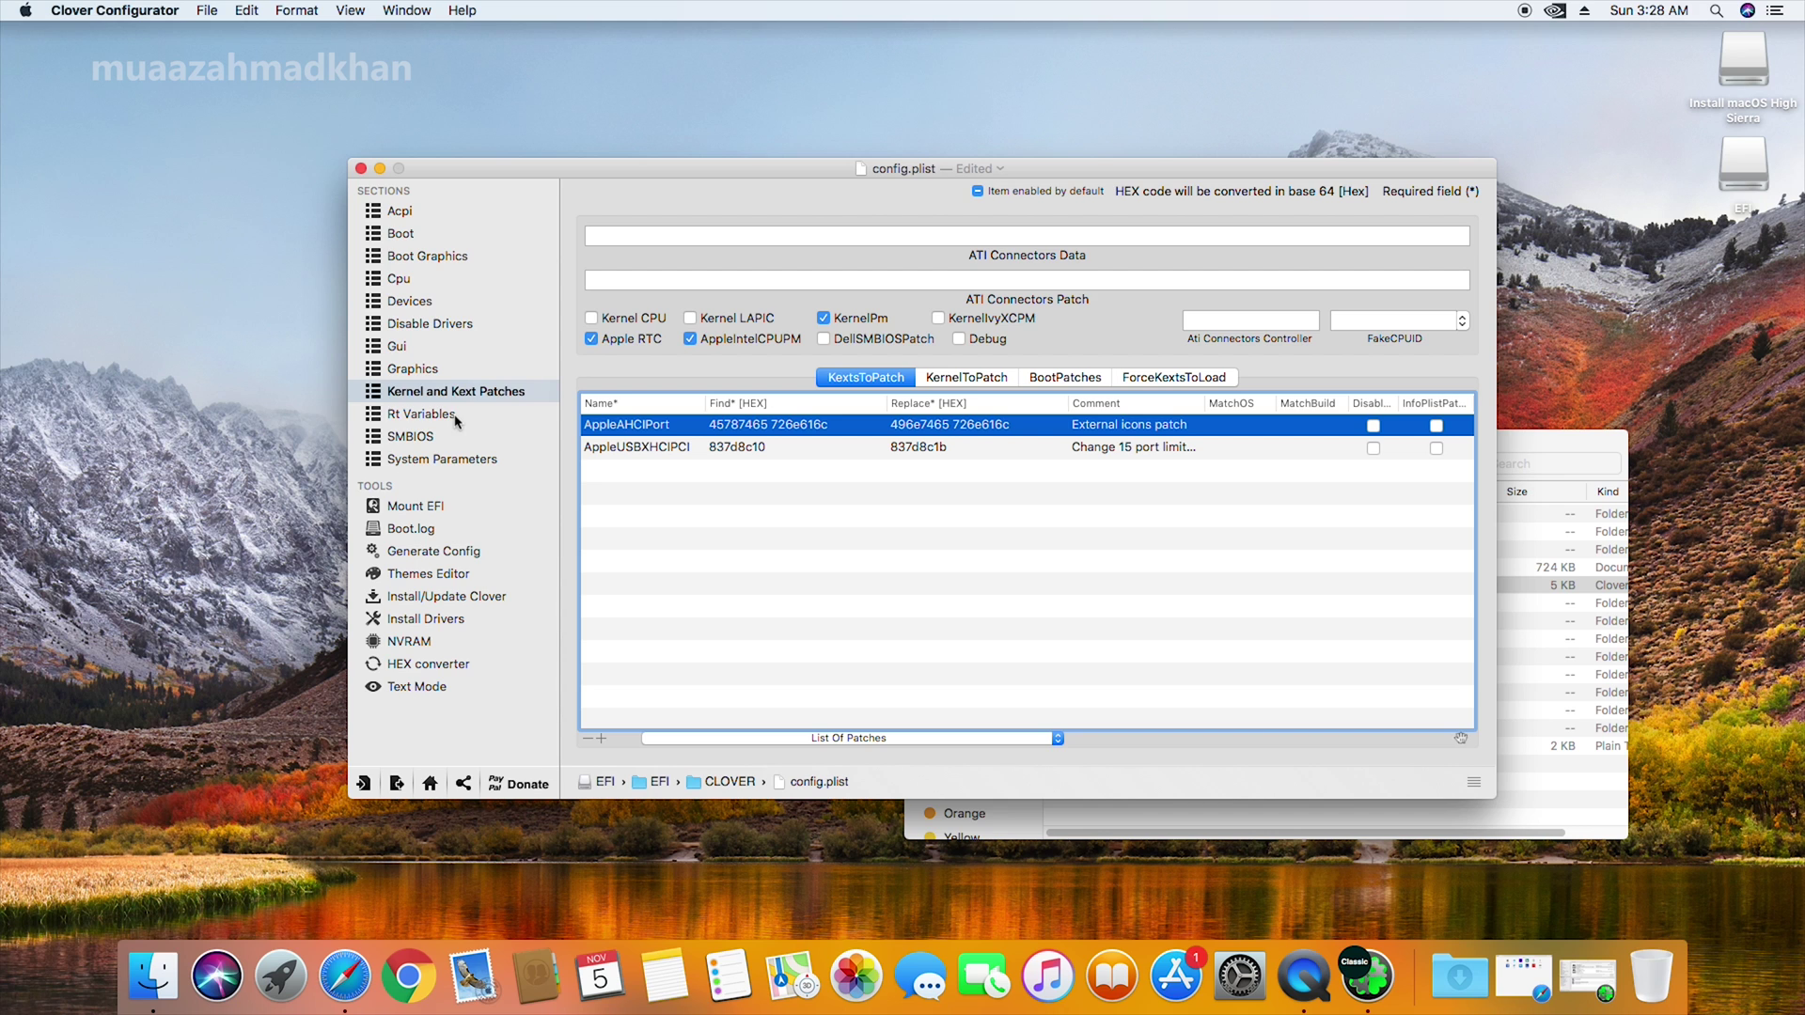
click(456, 418)
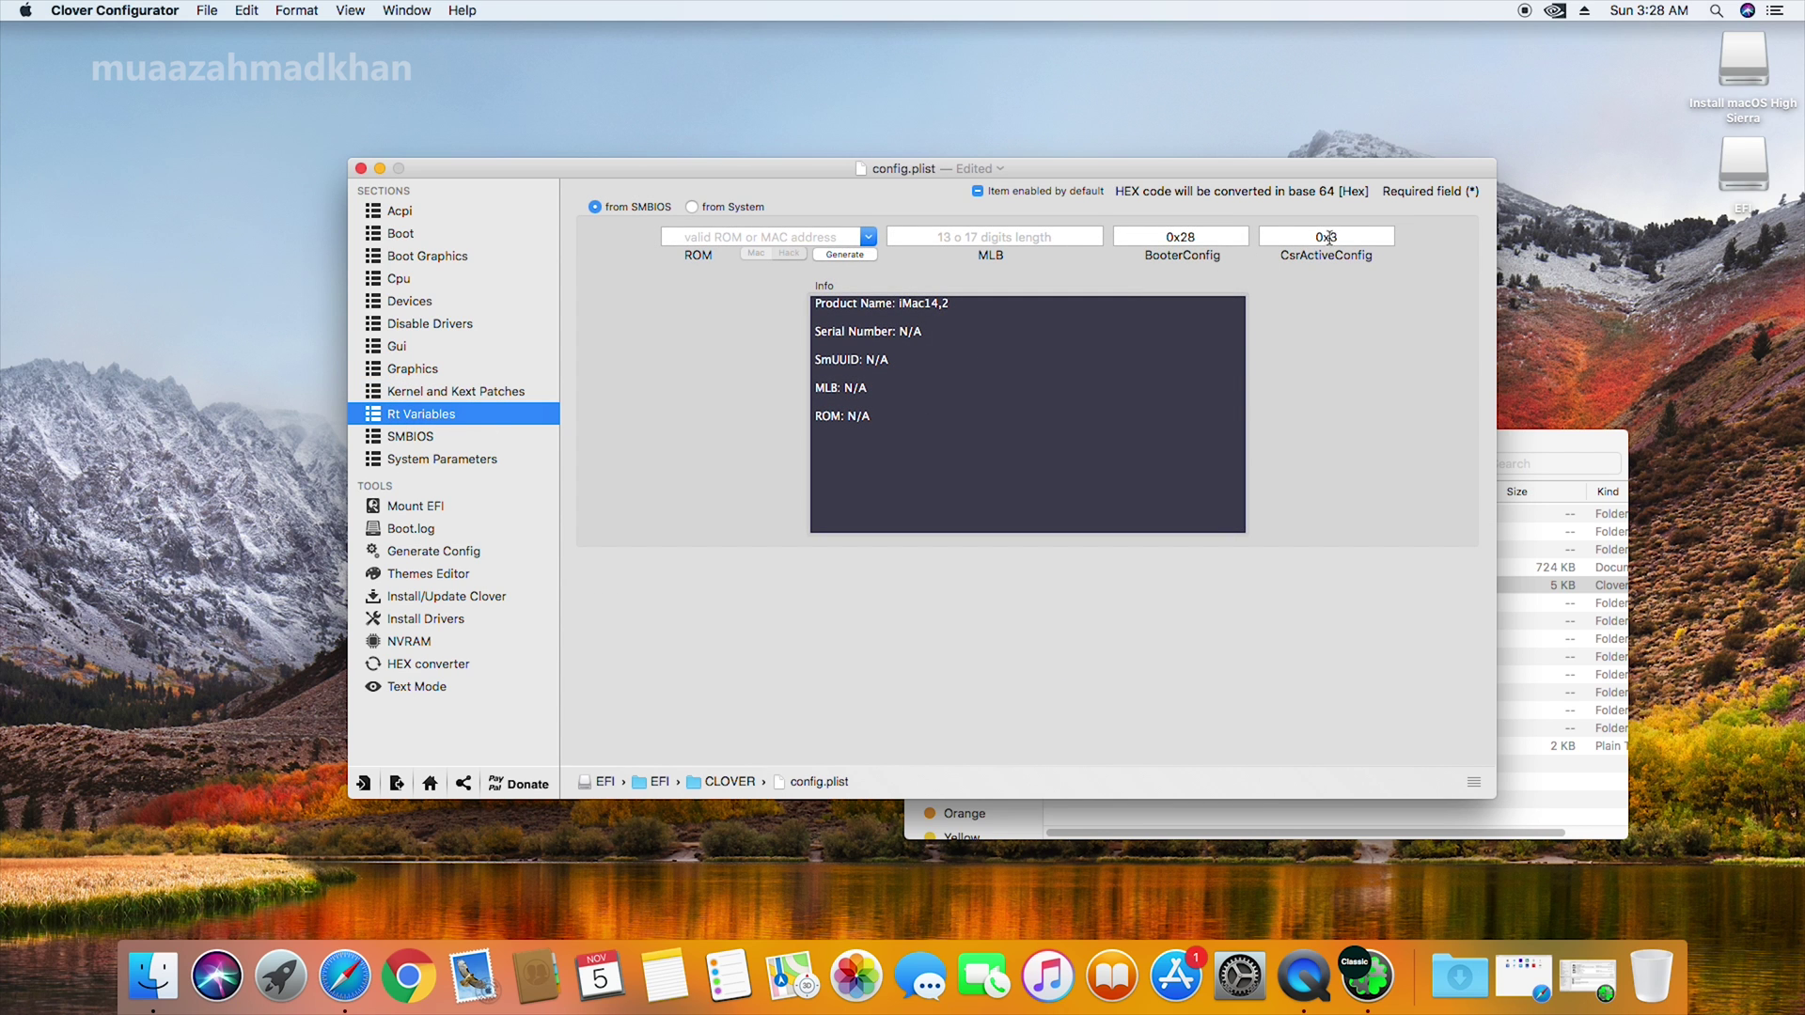
- Set CsrActiveConfig in Rt Variables to 0x67
click(1328, 238)
key(BackSpace)
text(67)
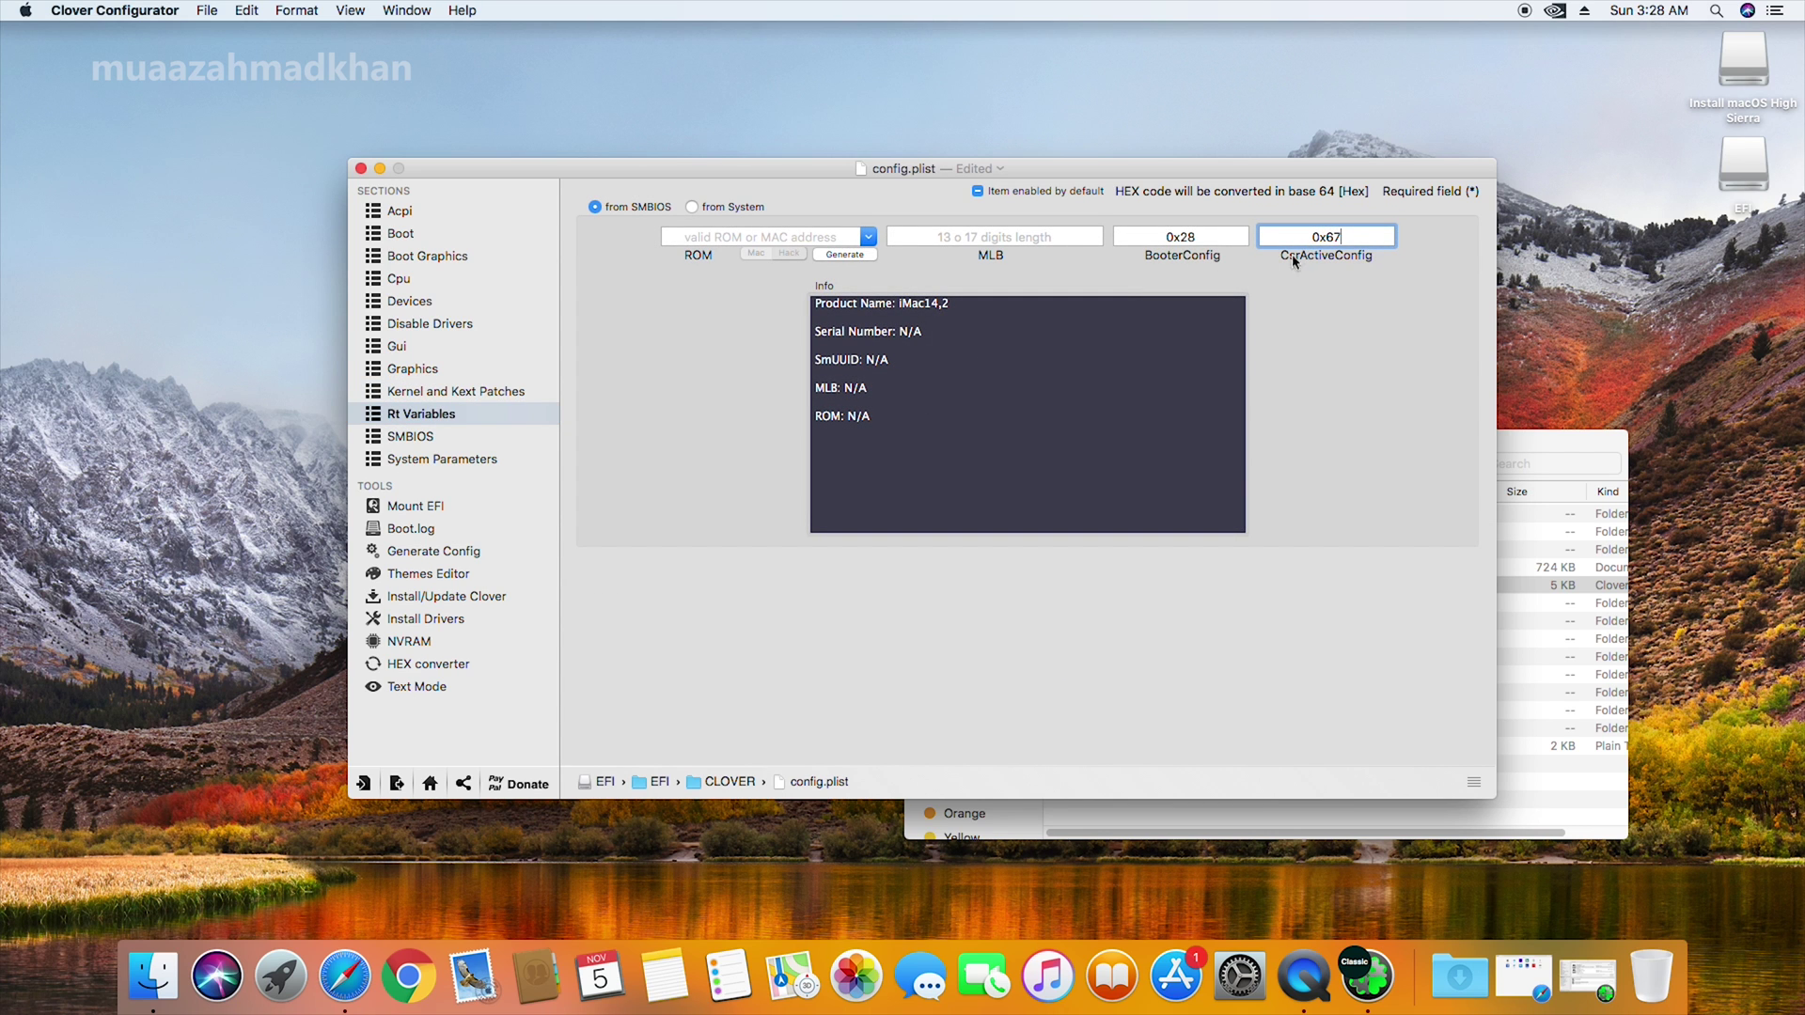
- Change the SMBIOS model to iMac15,1
click(467, 444)
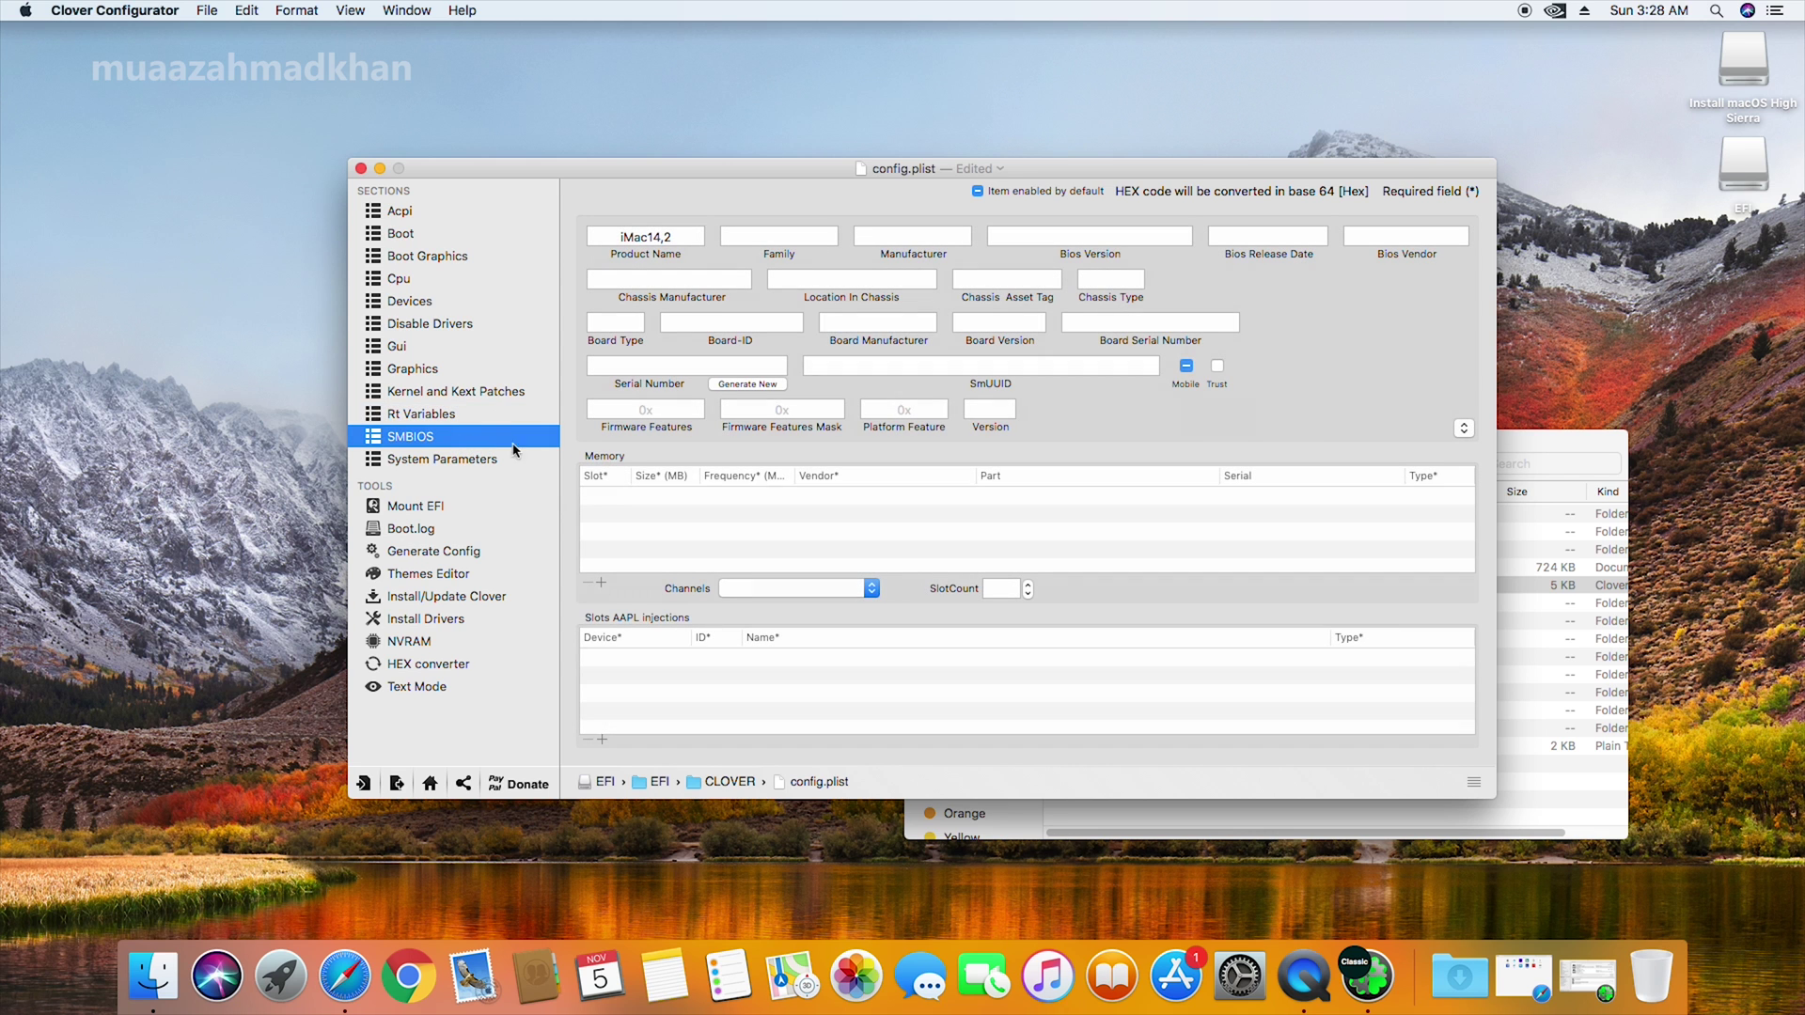
click(1463, 429)
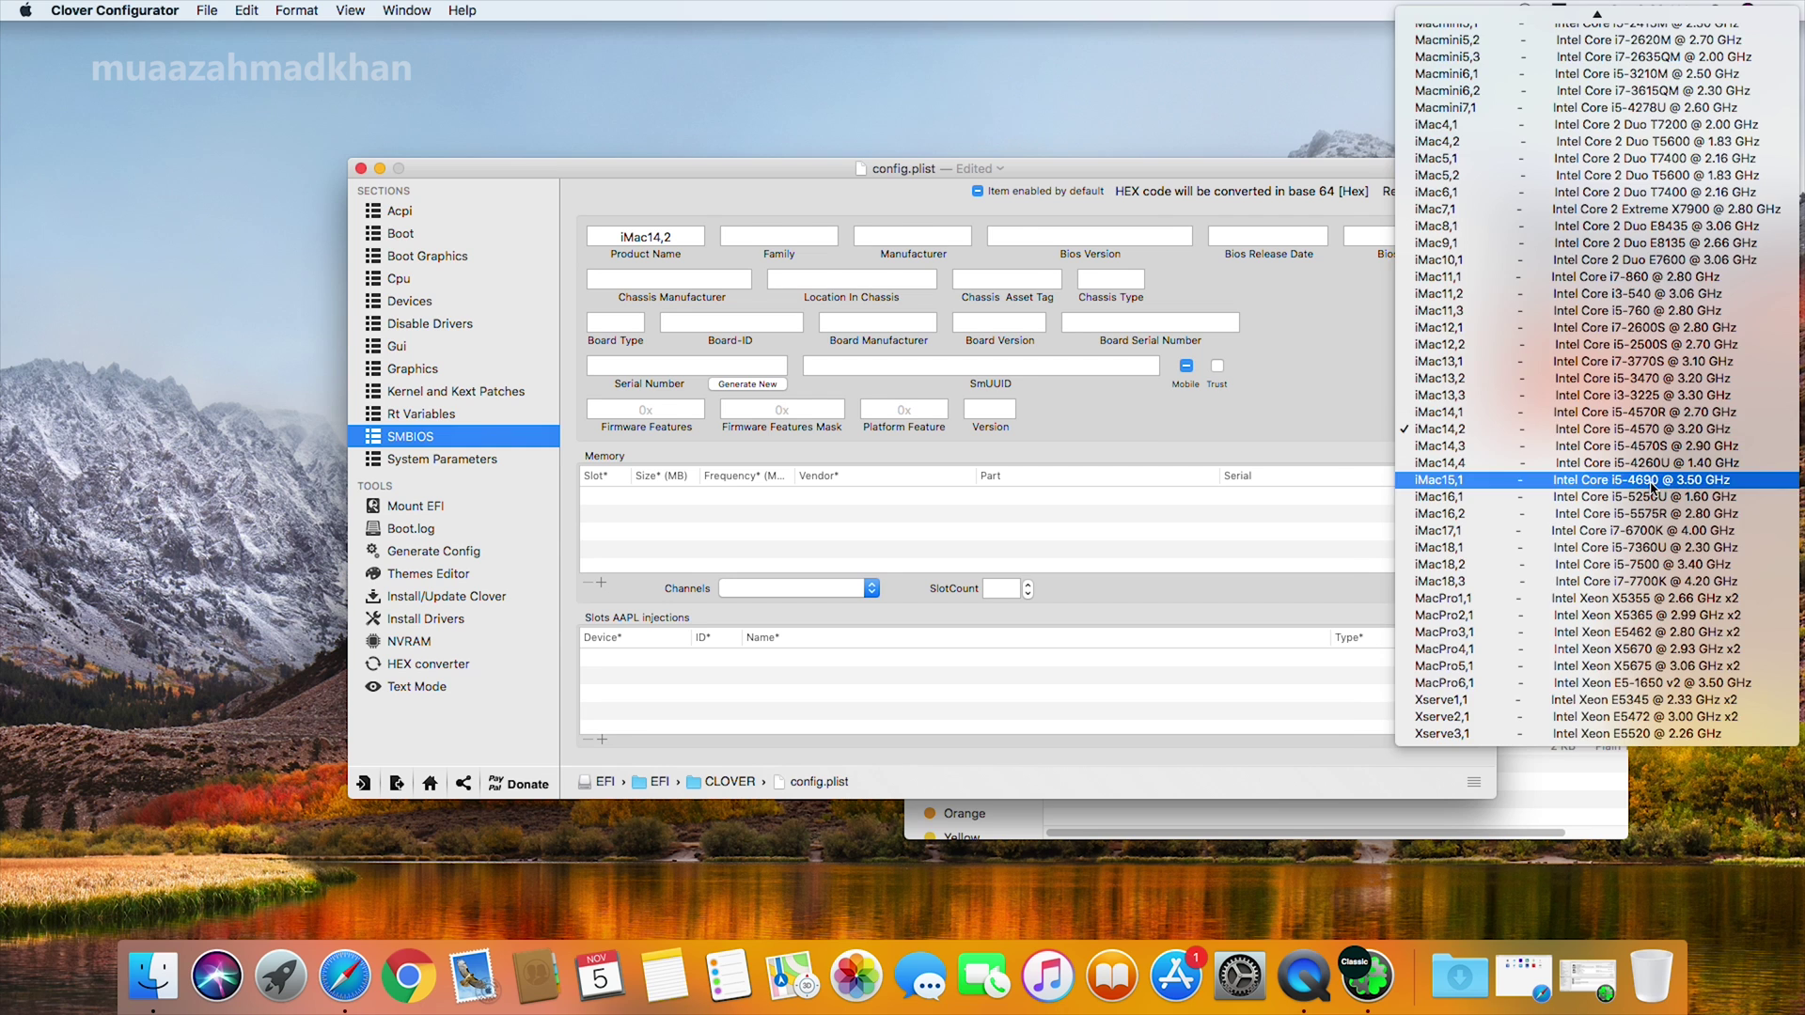
click(1652, 487)
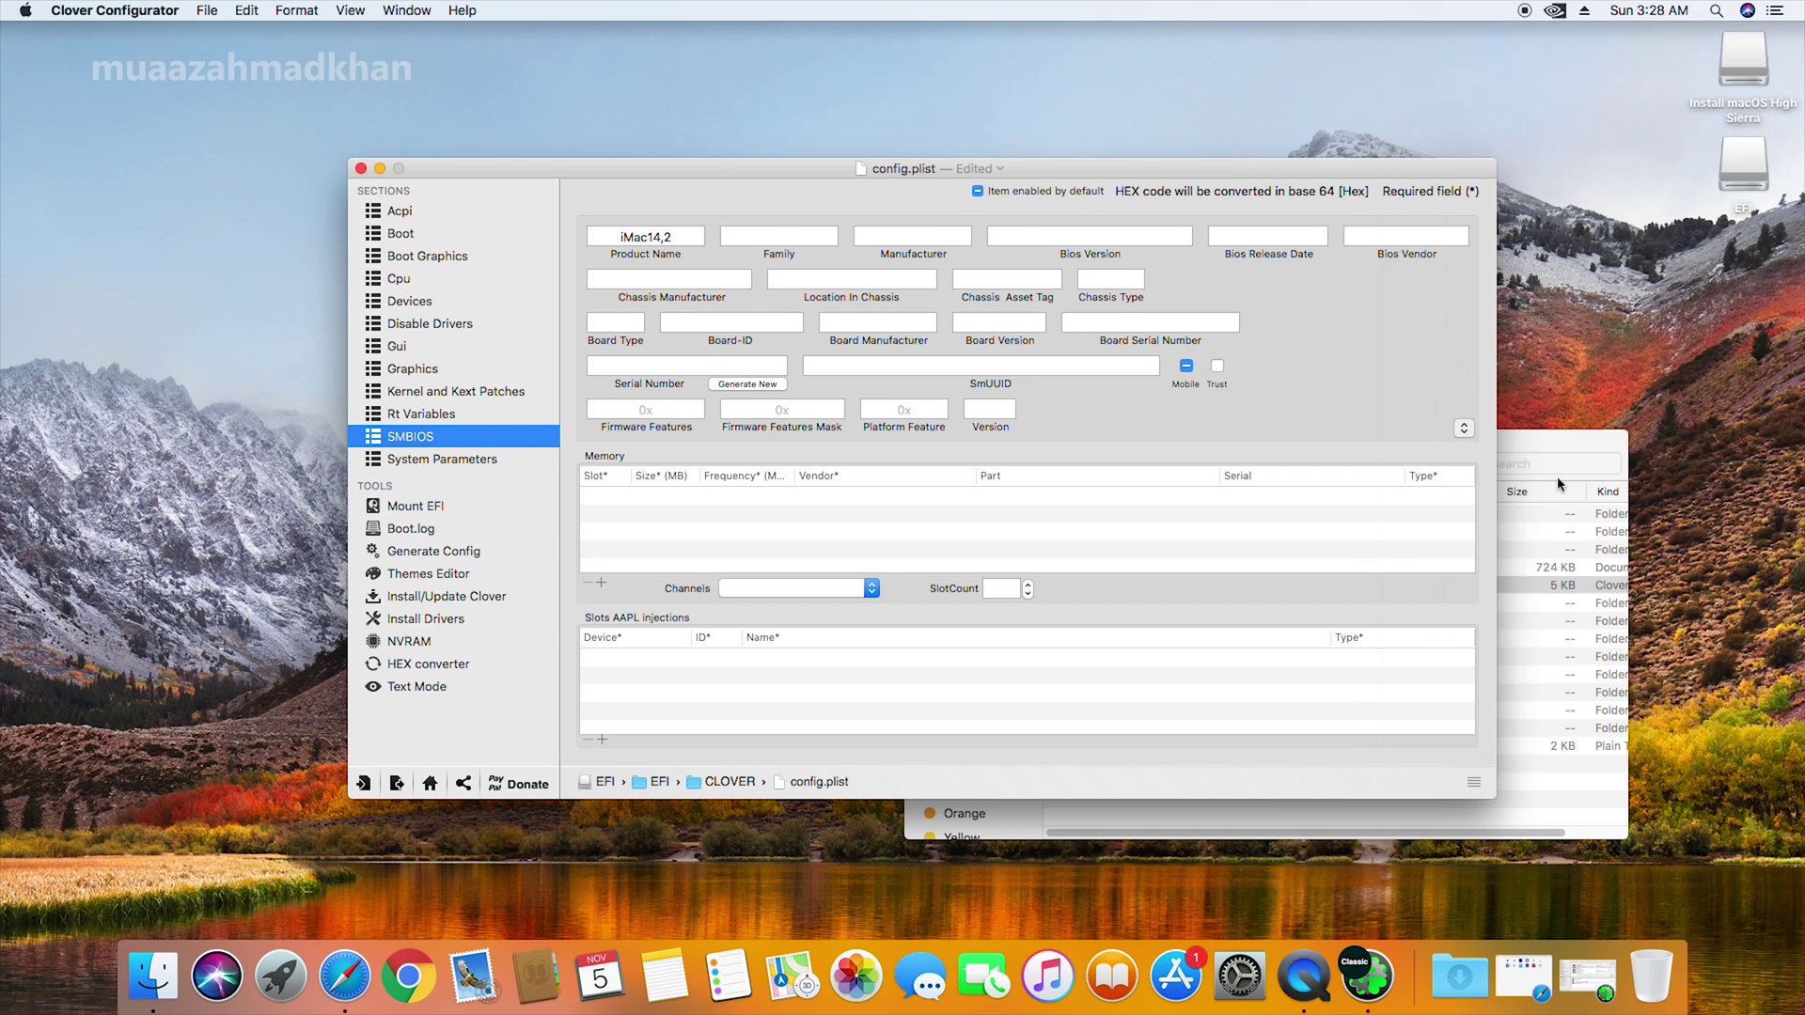
click(467, 461)
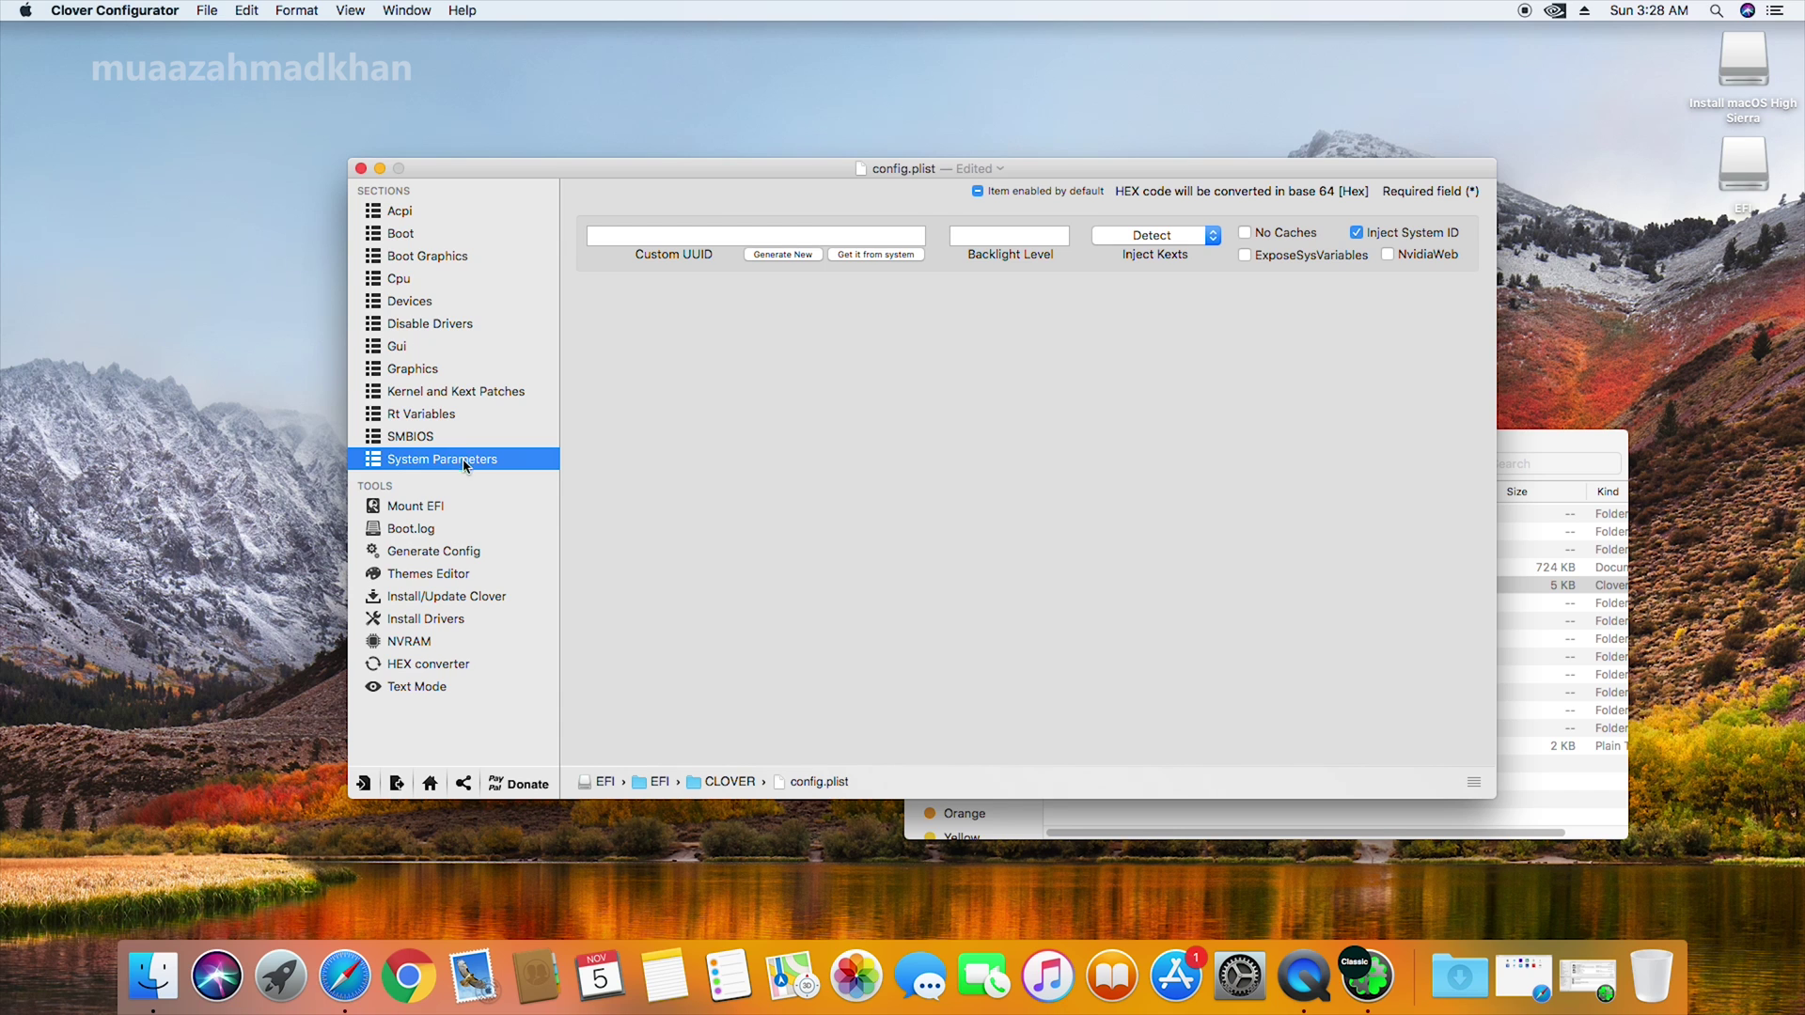
- Save config.plist and close Clover Configurator, accepting the closing warning
click(404, 784)
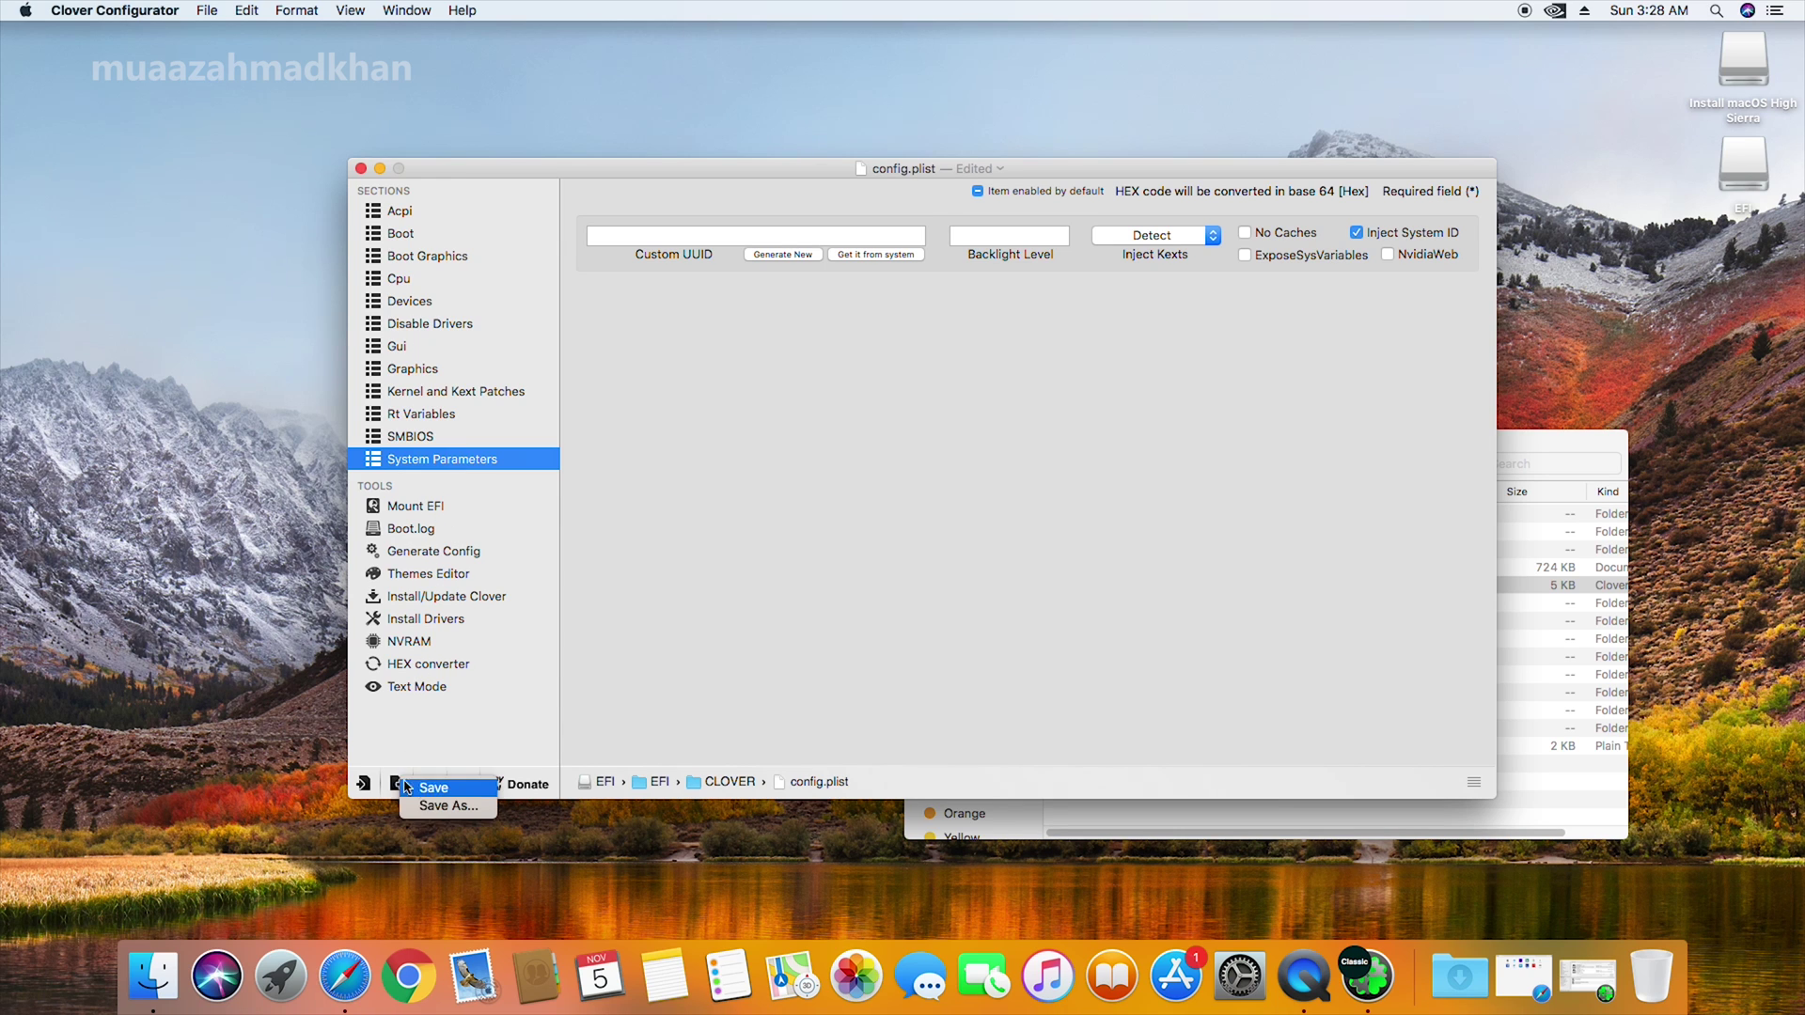
click(433, 790)
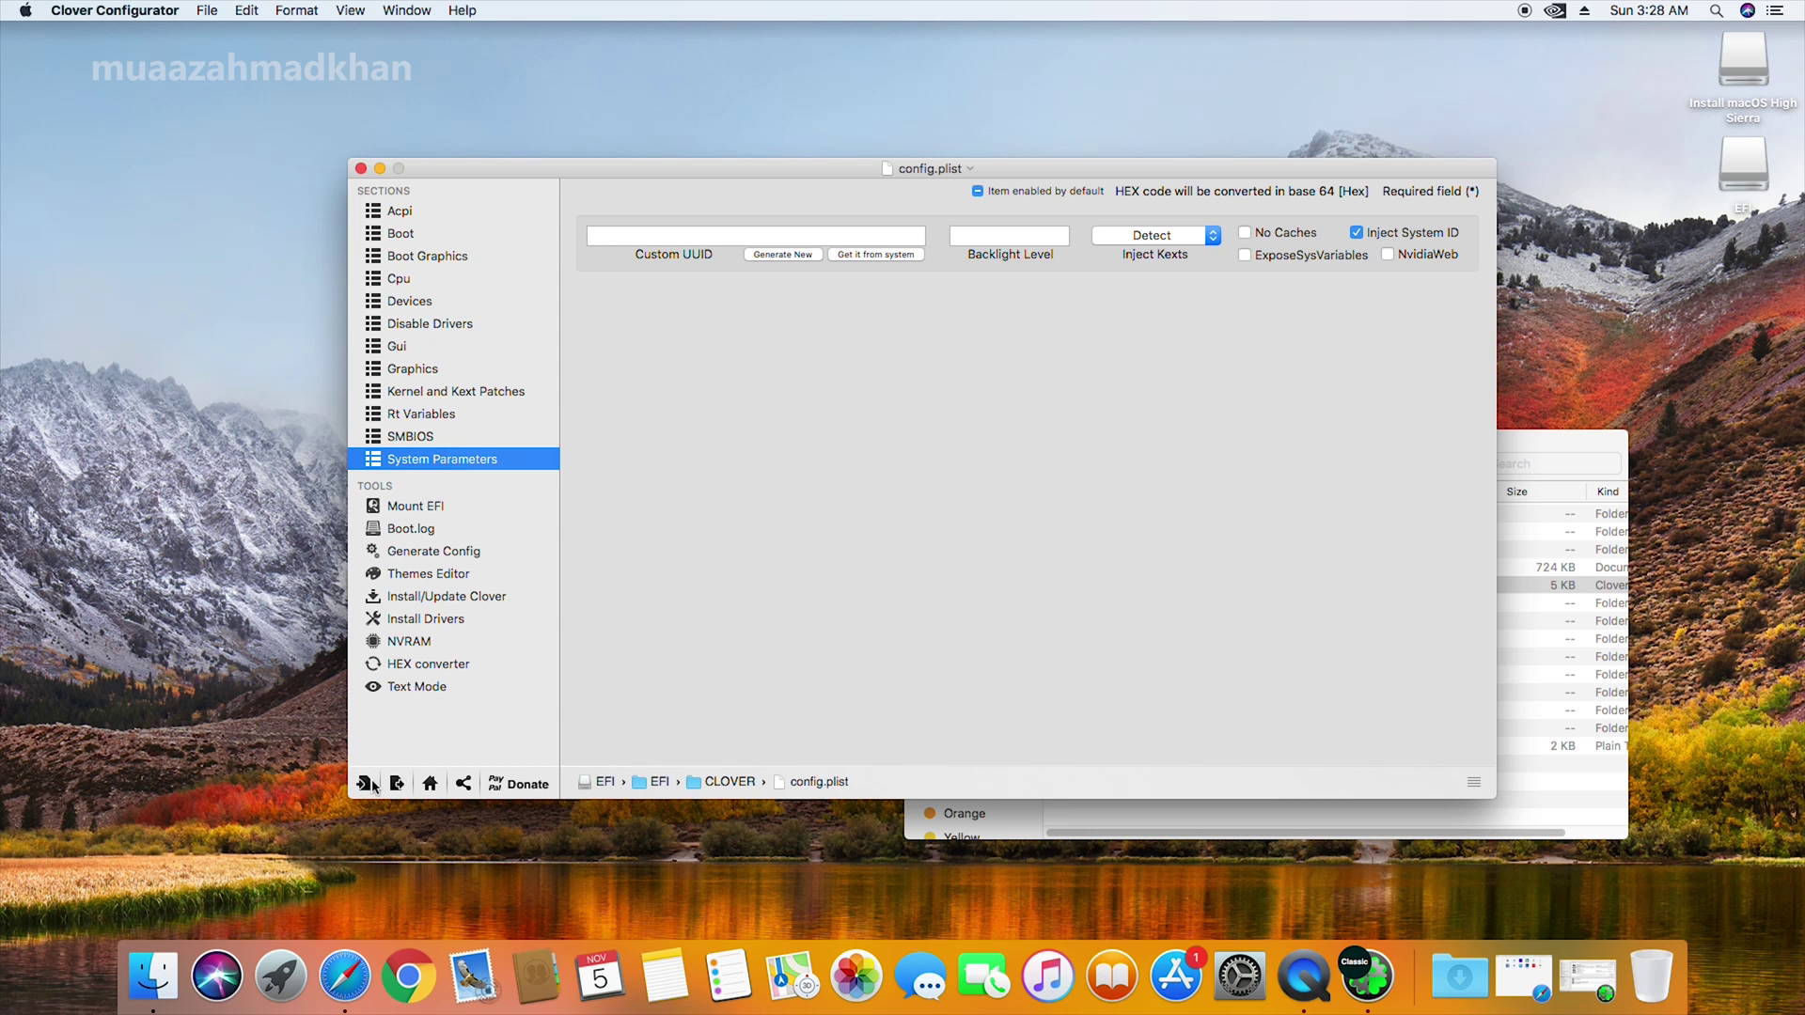
click(361, 169)
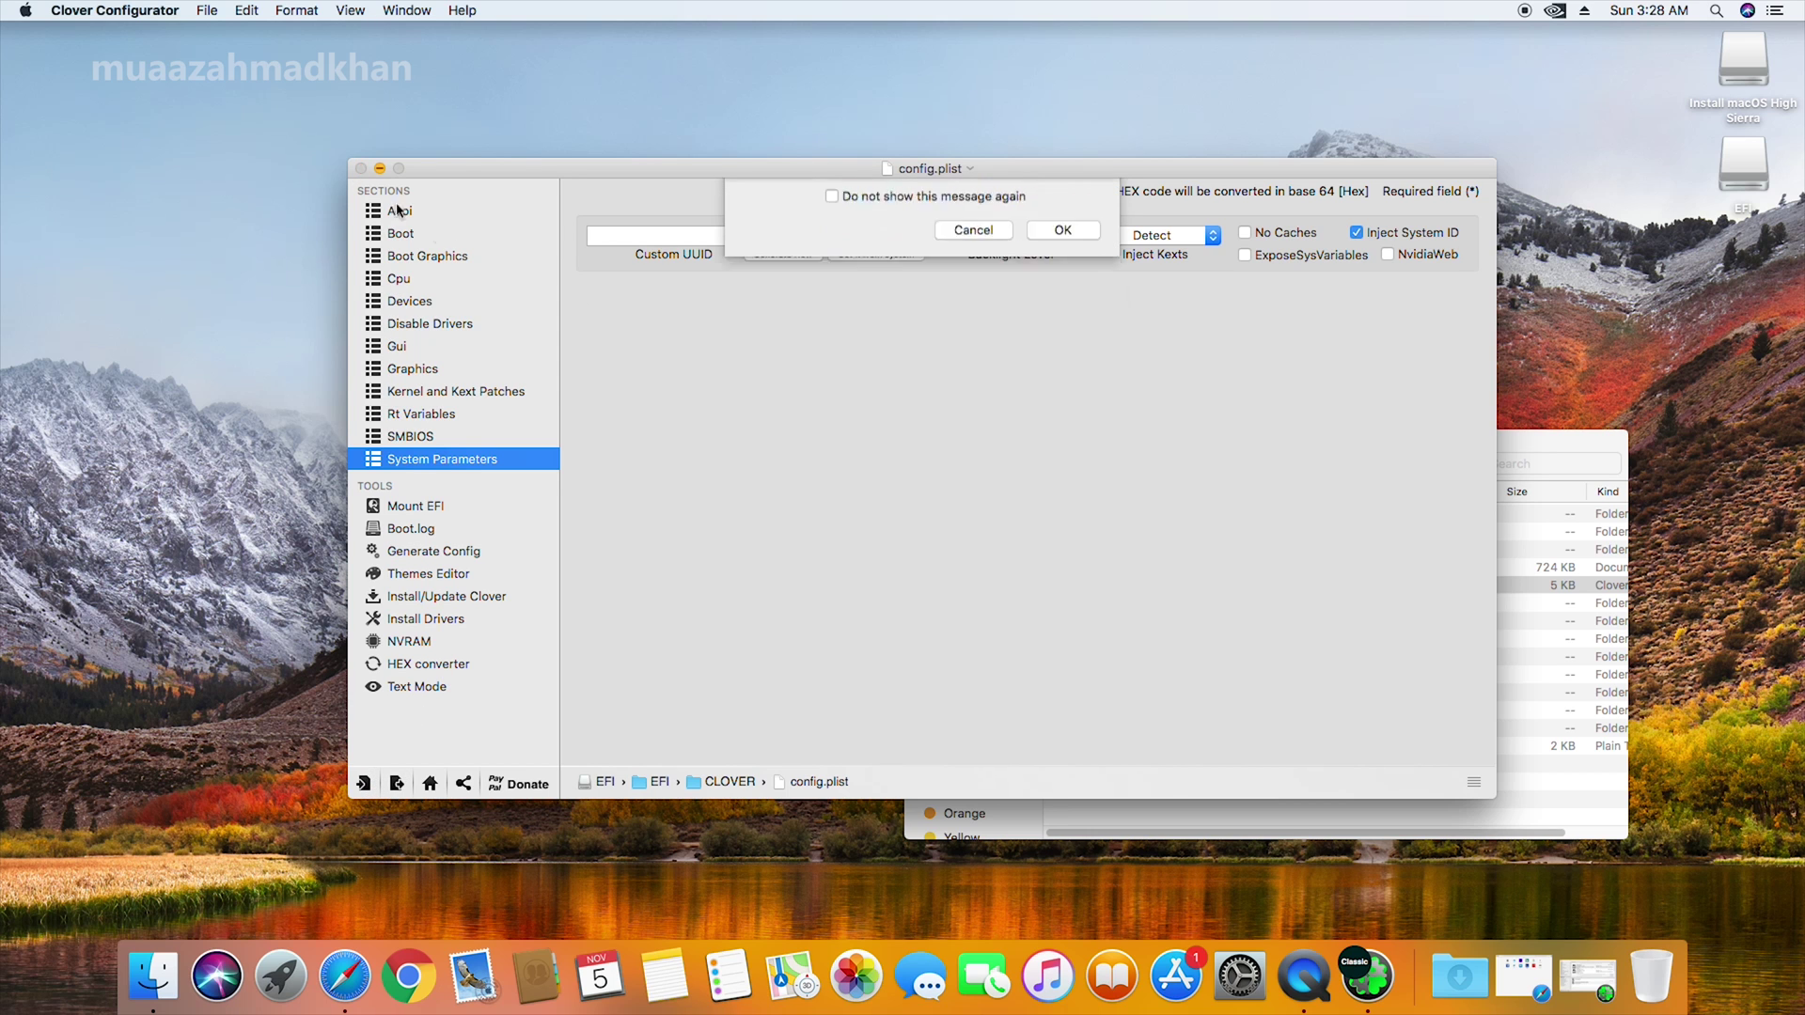
click(1084, 324)
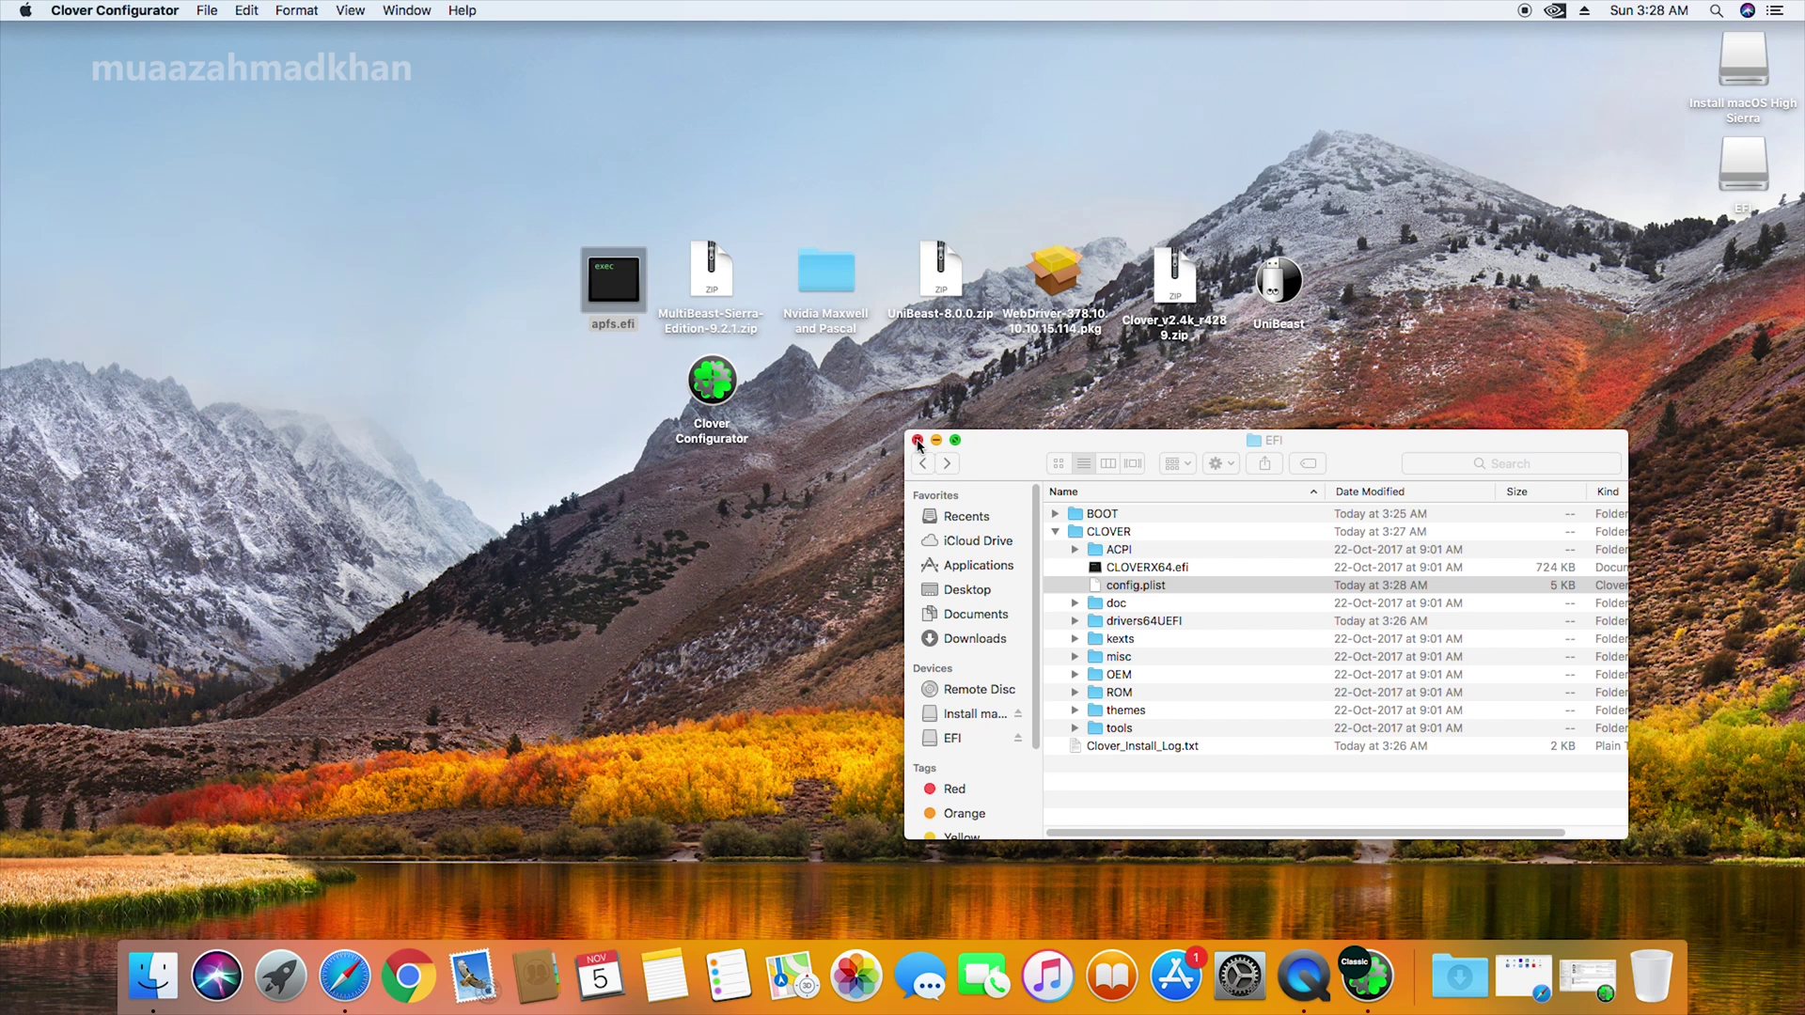
- Close the EFI folder window and quit Clover Configurator
click(917, 441)
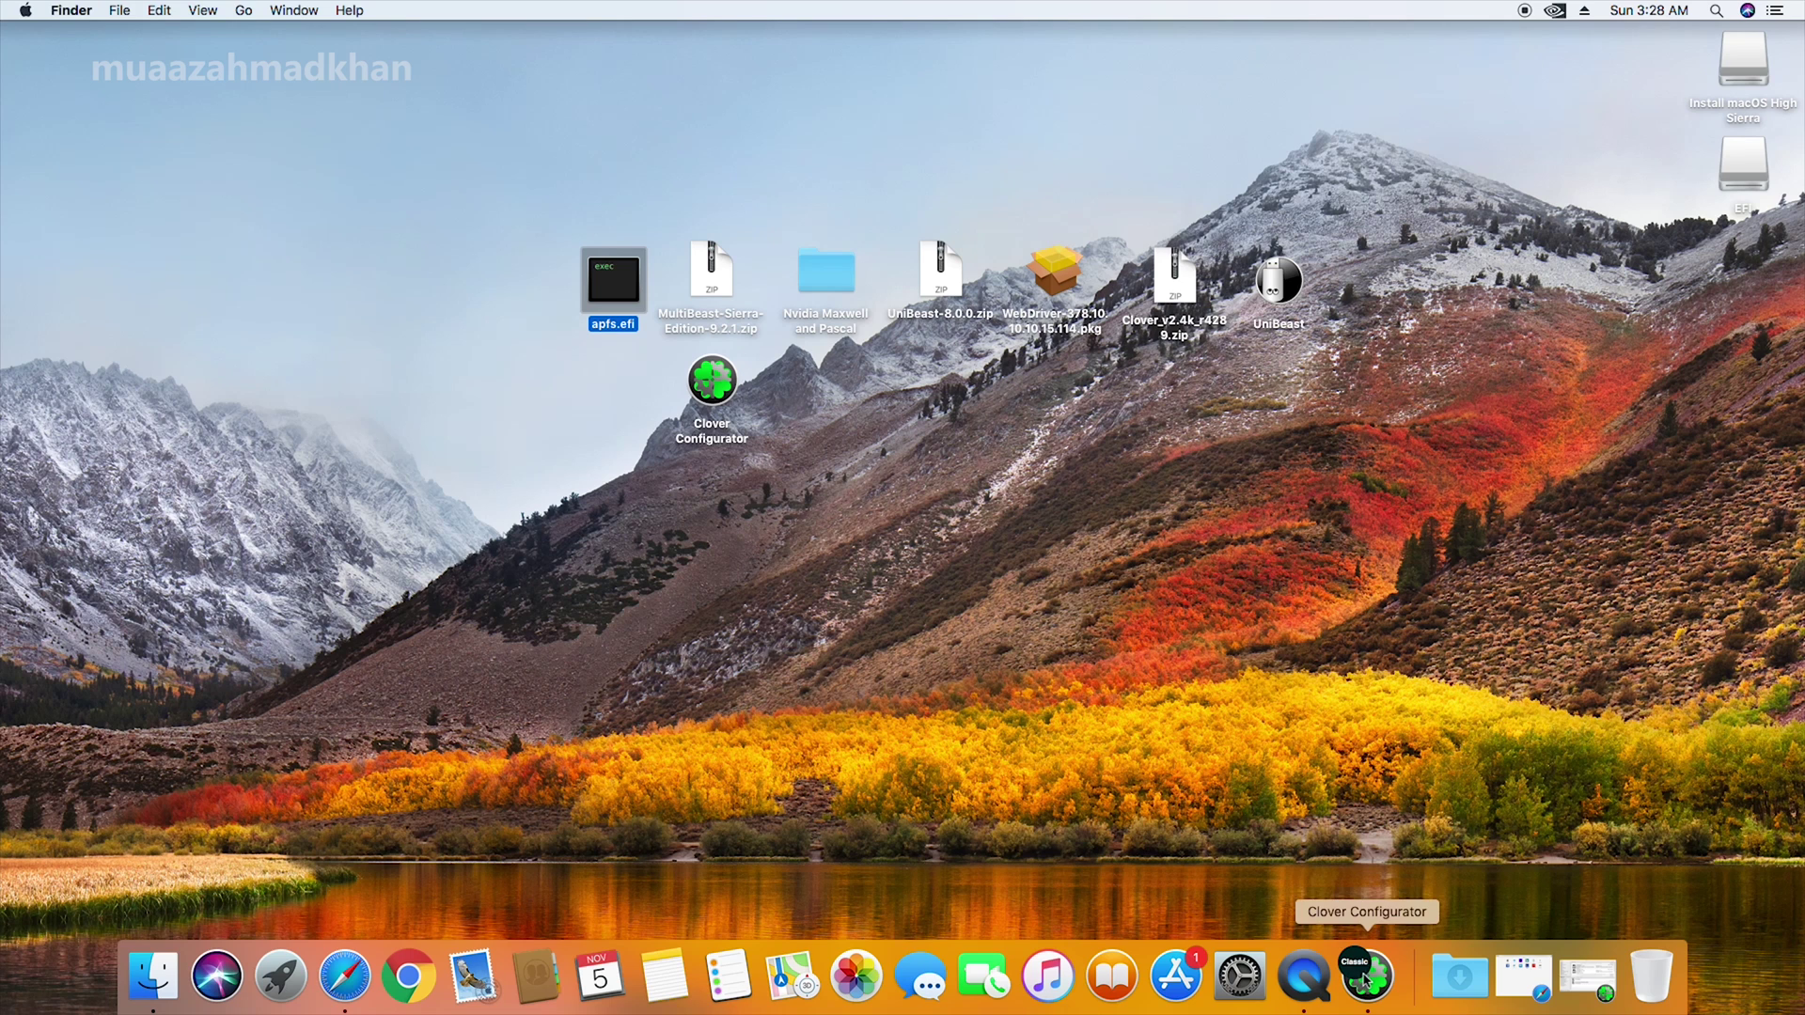
right_click(1368, 977)
click(1391, 907)
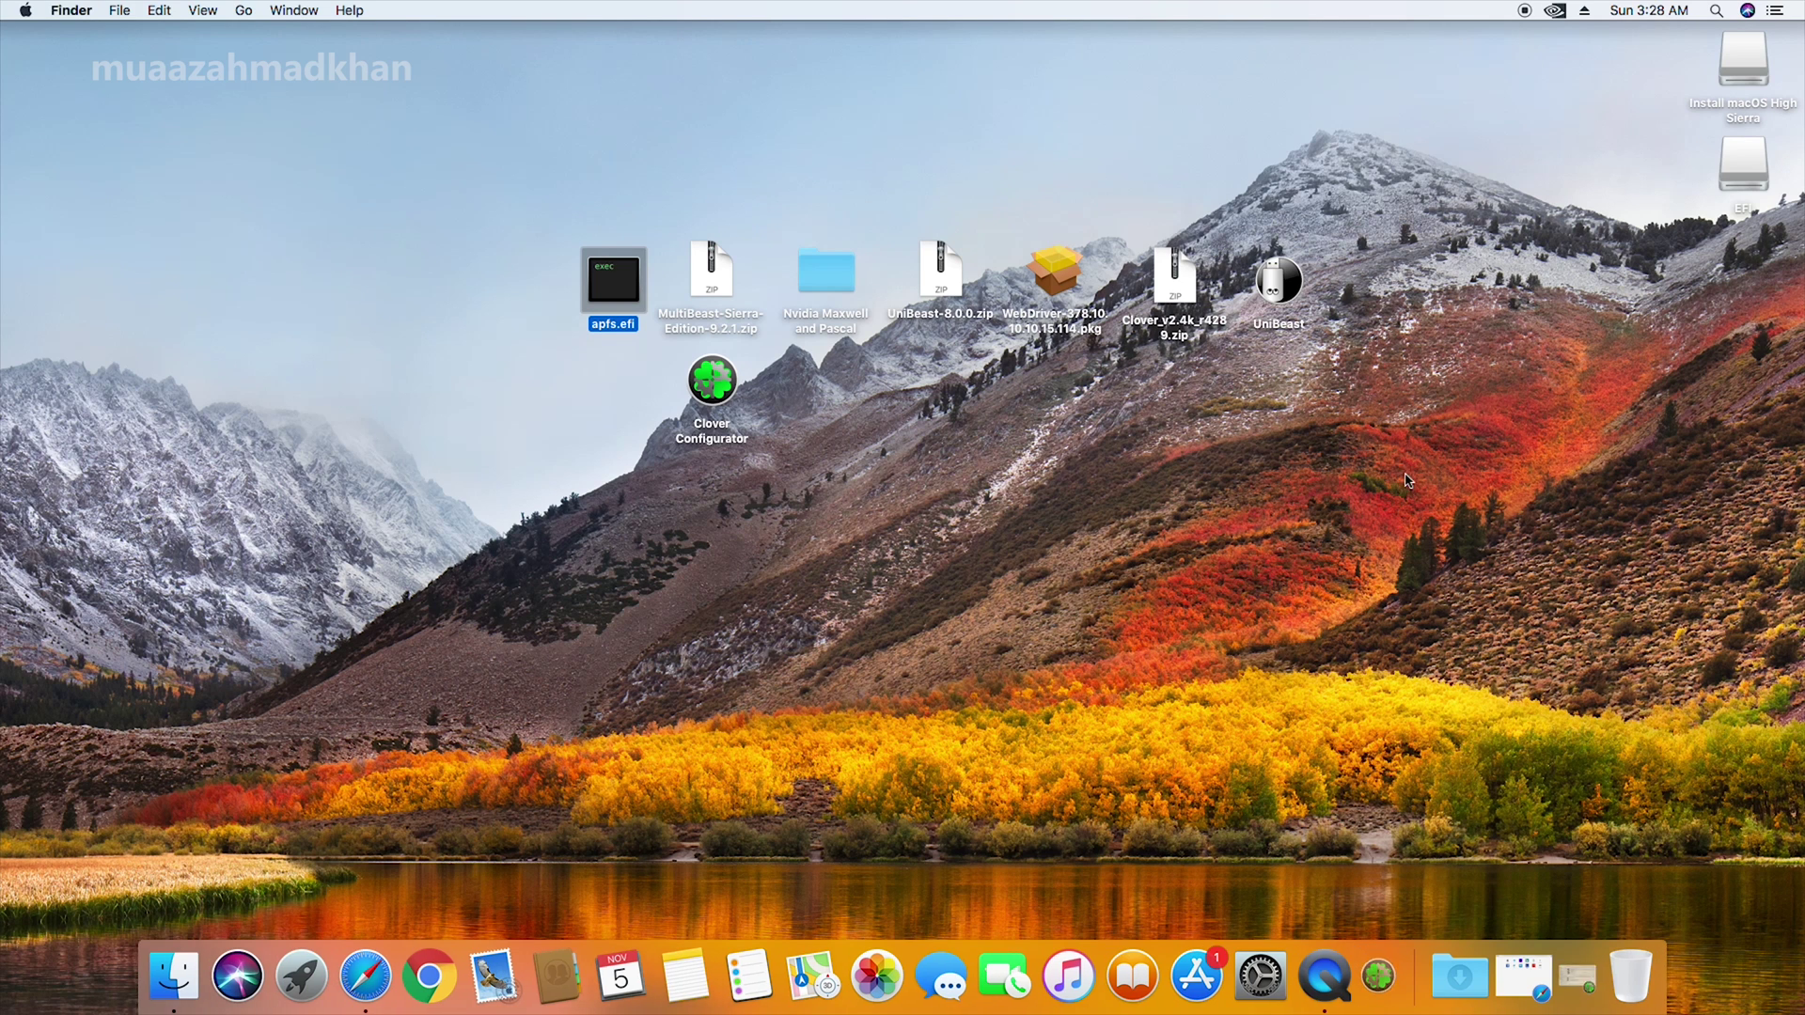
- Copy the eight desktop items onto the Install macOS High Sierra drive, then close its window
drag(1380, 212, 560, 433)
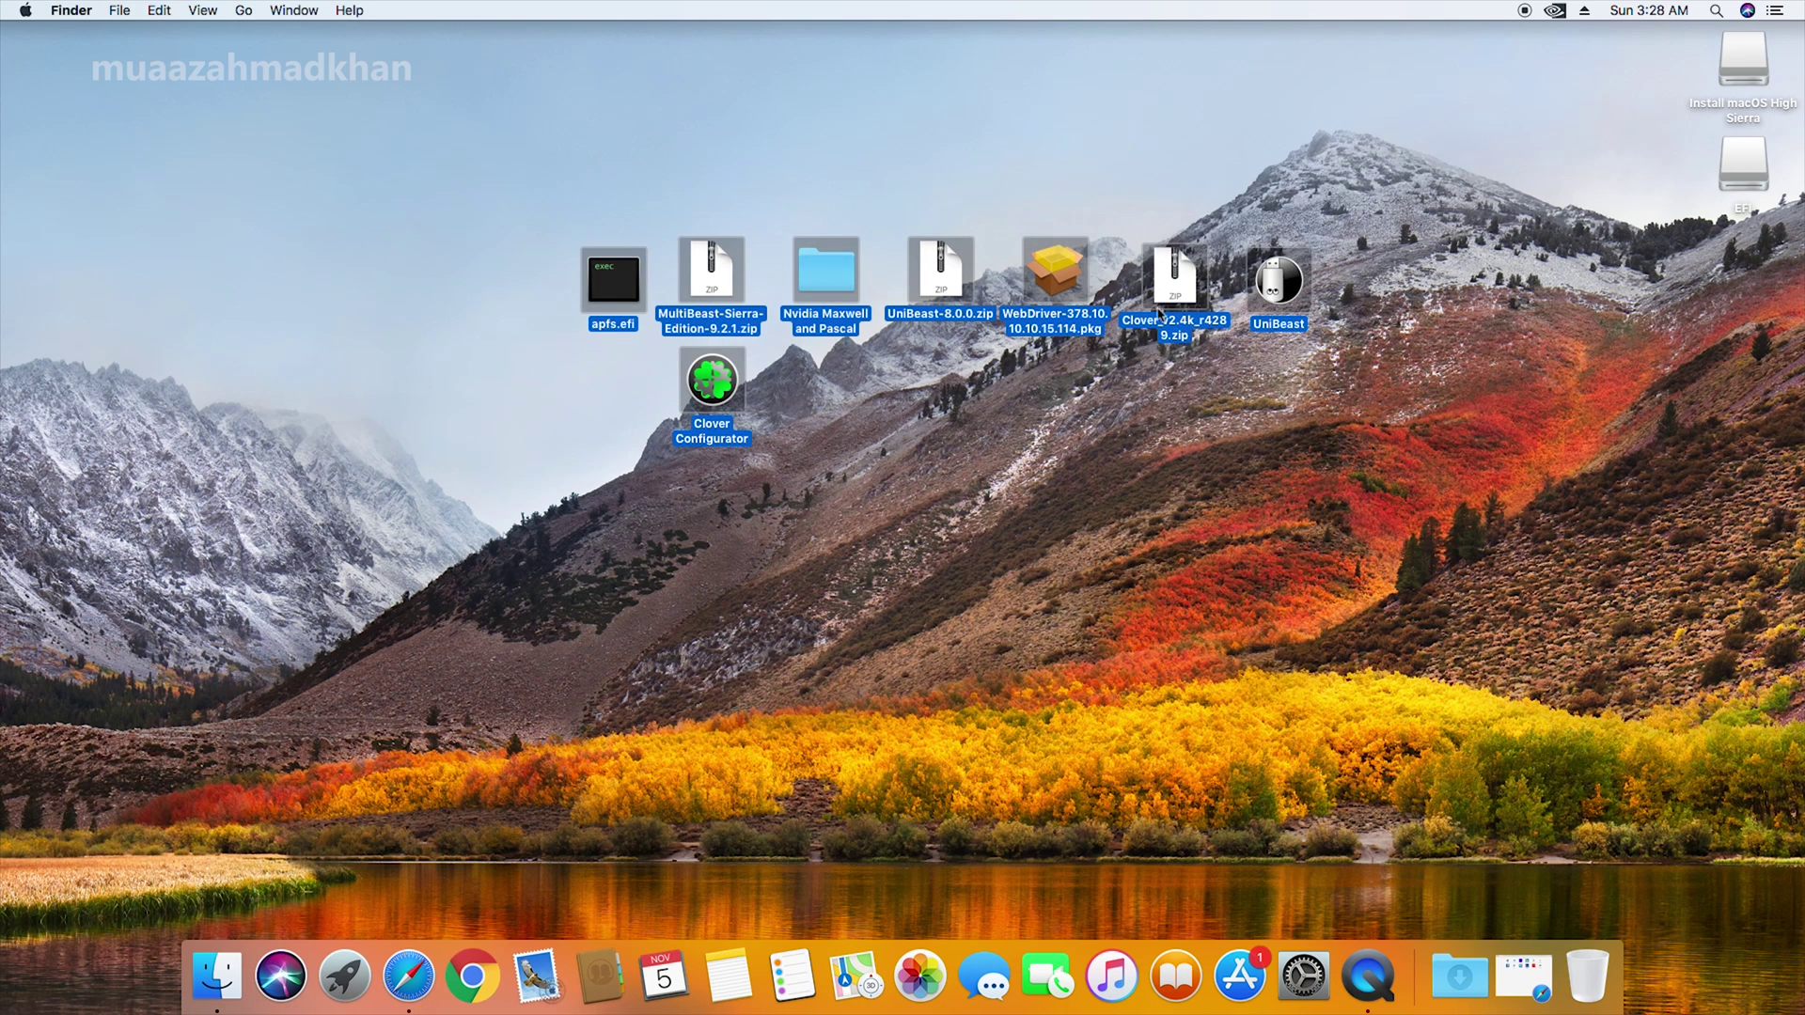
drag(1271, 293, 1567, 242)
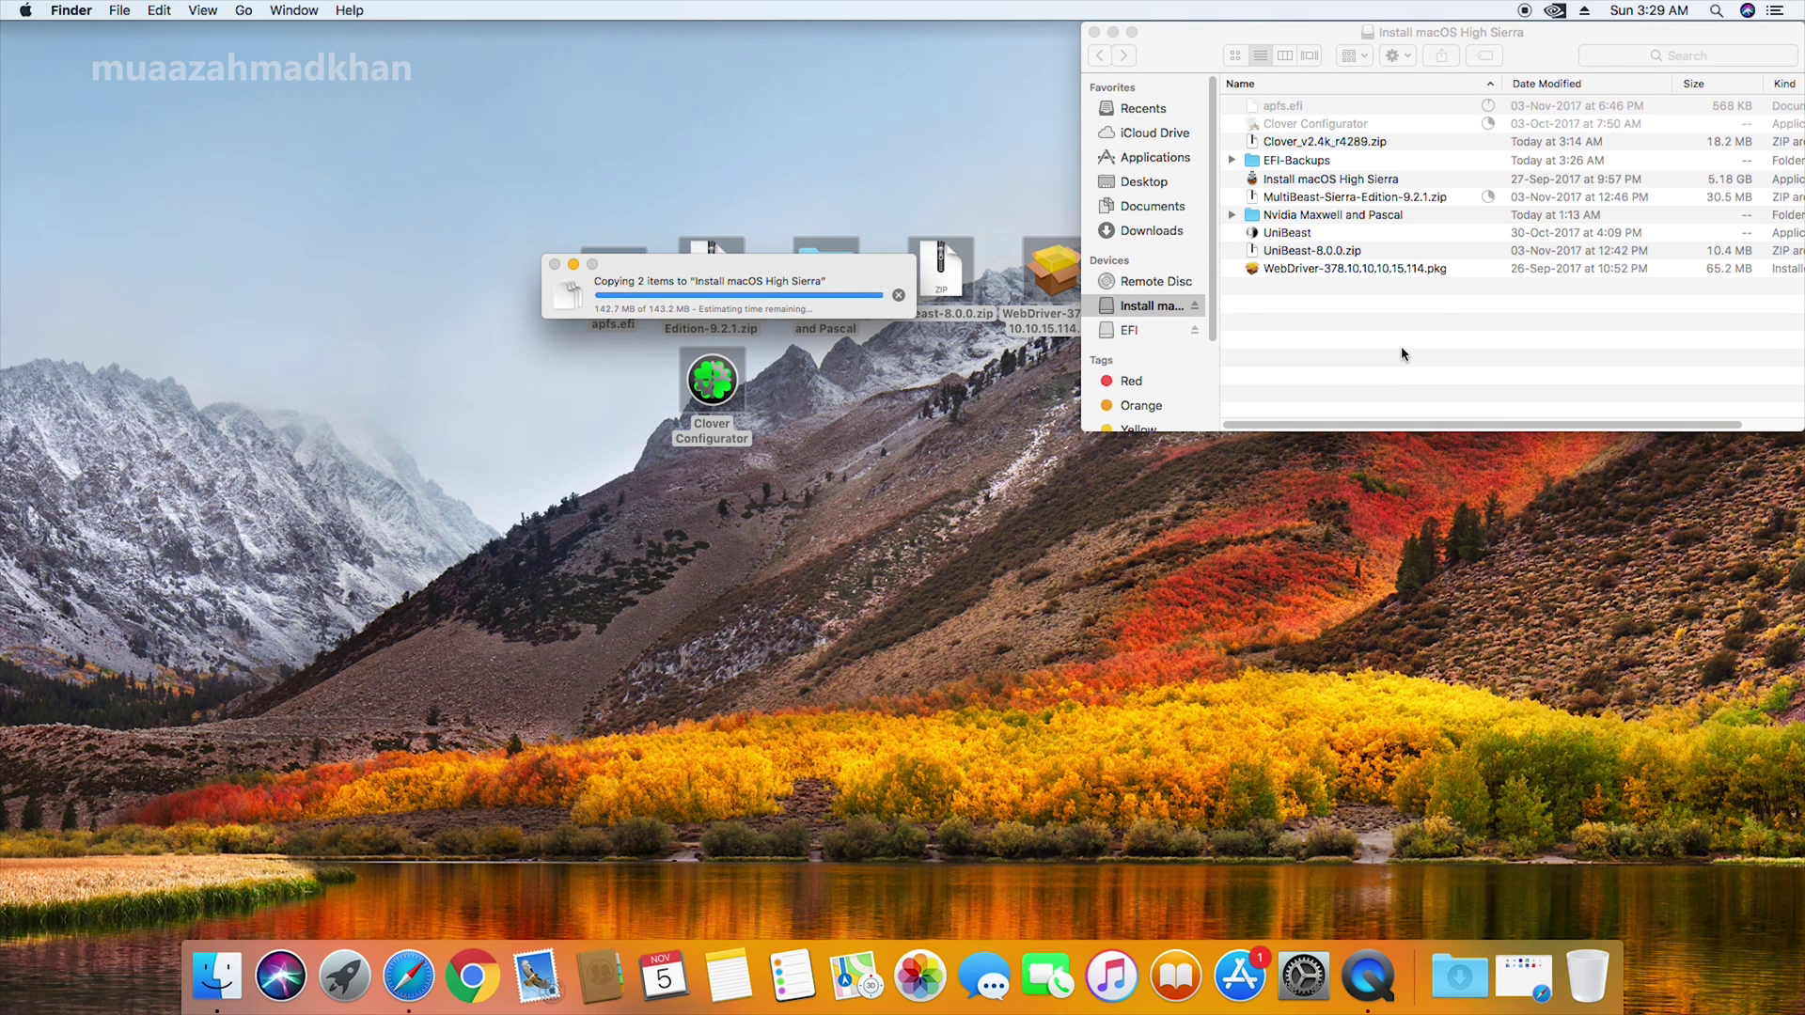
drag(1345, 37, 837, 343)
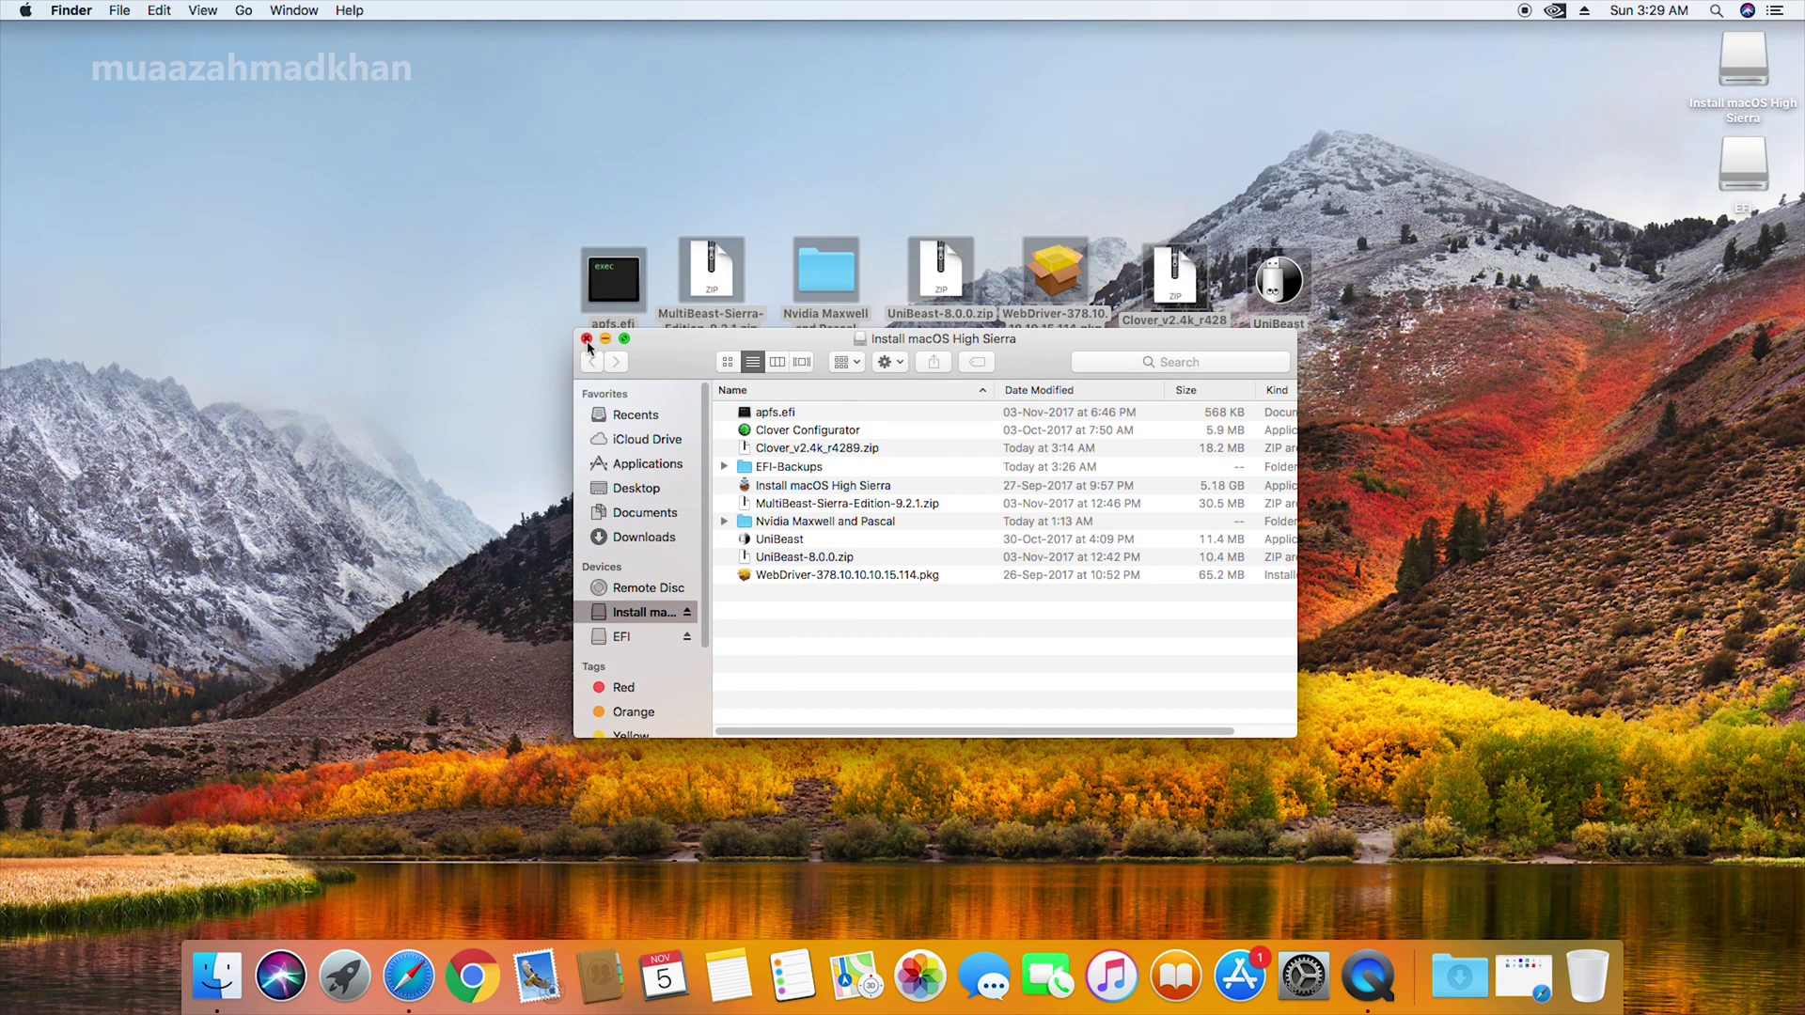
drag(860, 637, 760, 421)
click(777, 616)
click(587, 340)
click(1543, 351)
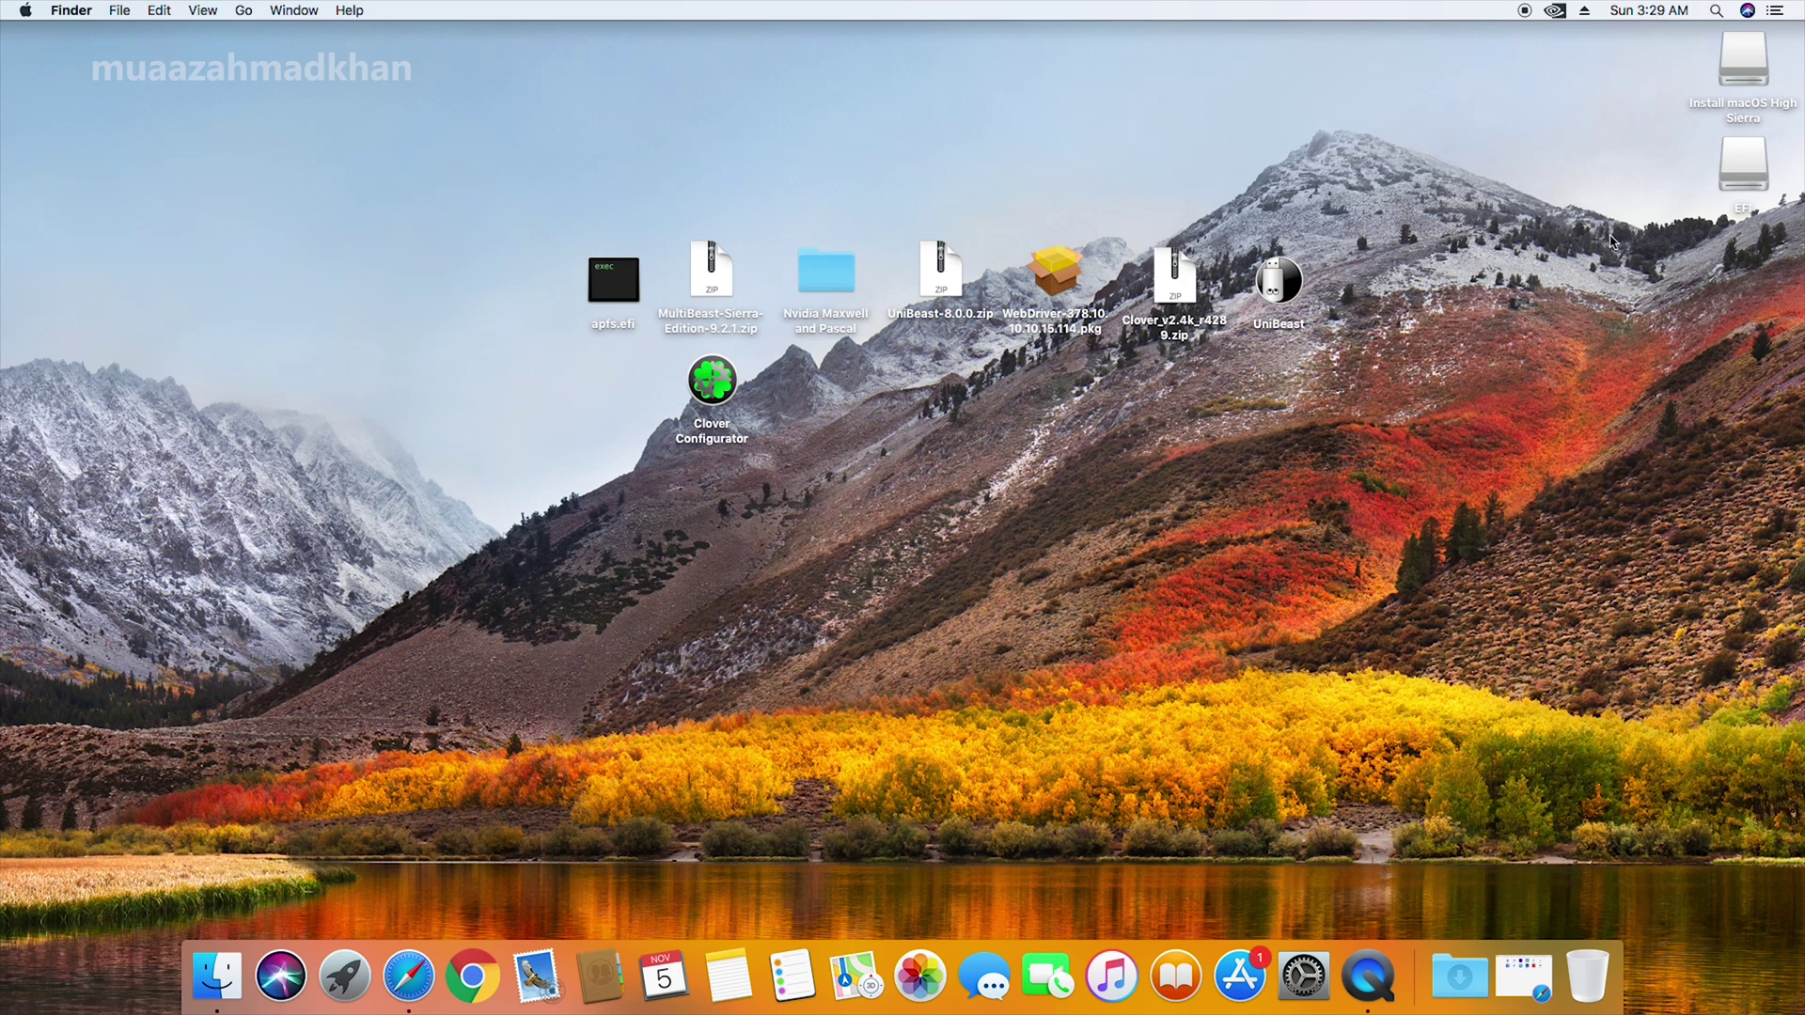
- Eject the Install macOS High Sierra USB drive along with its EFI volume
right_click(1751, 70)
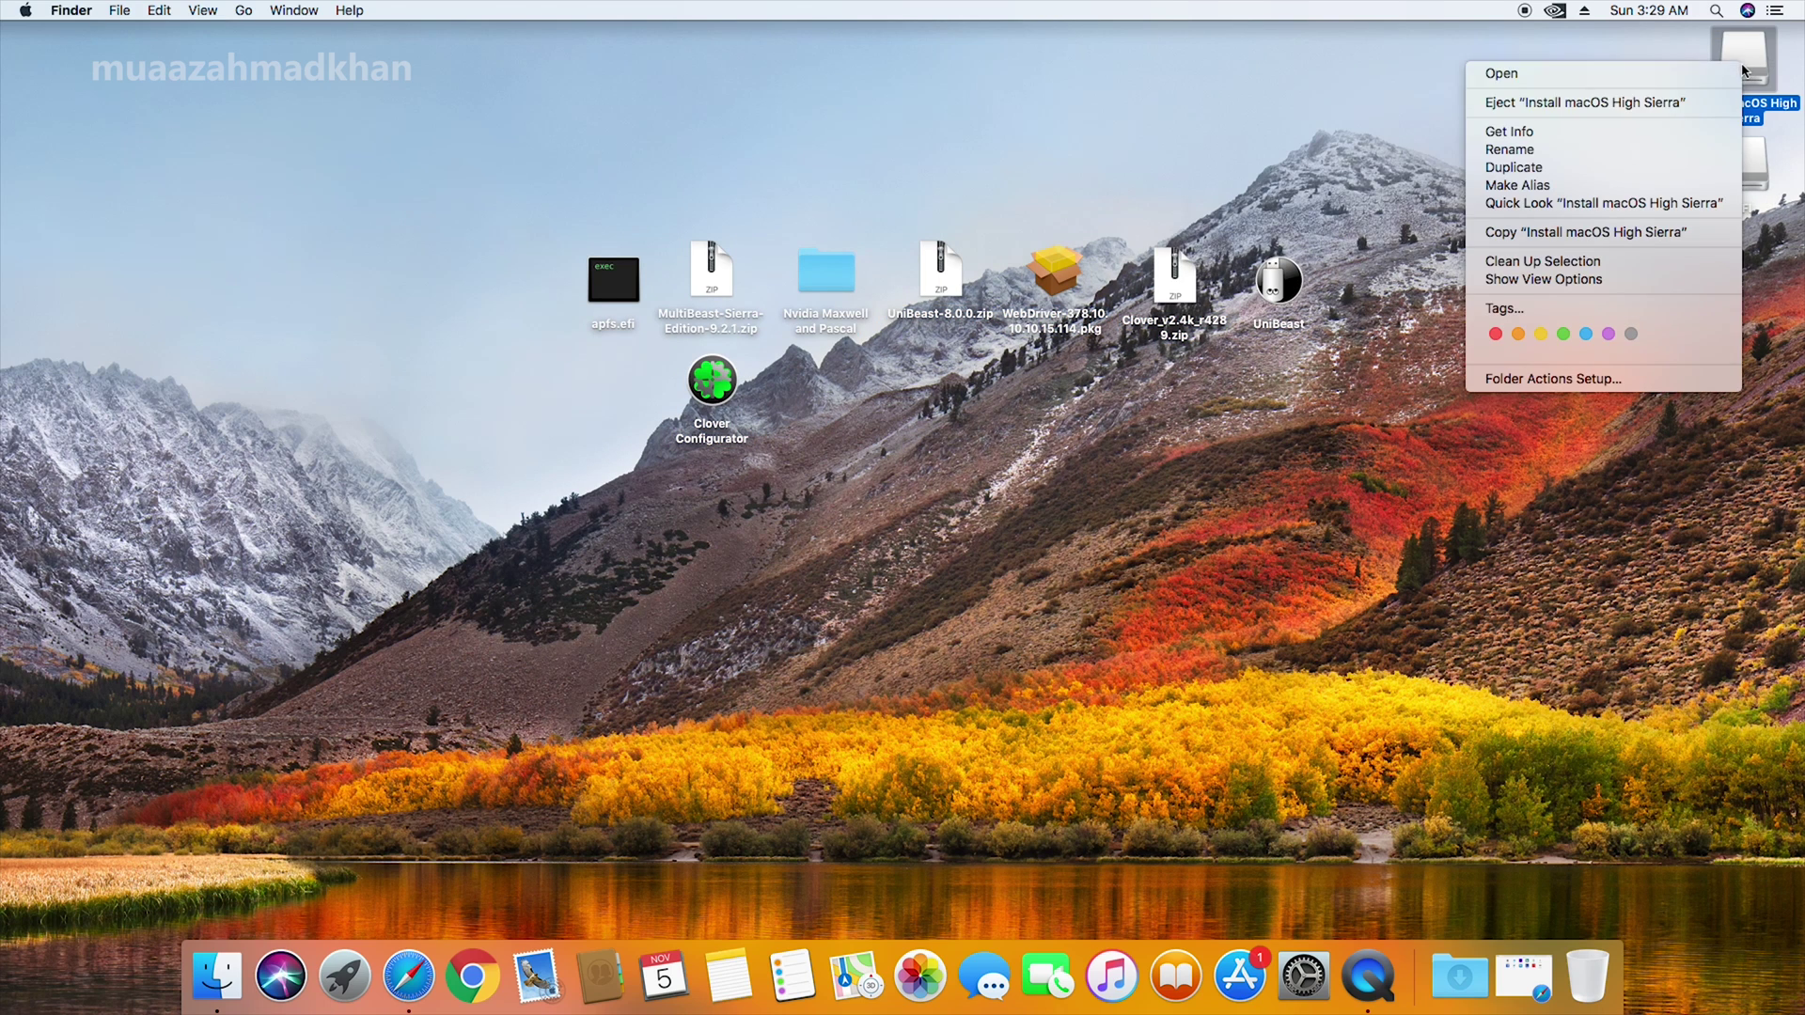
click(1679, 101)
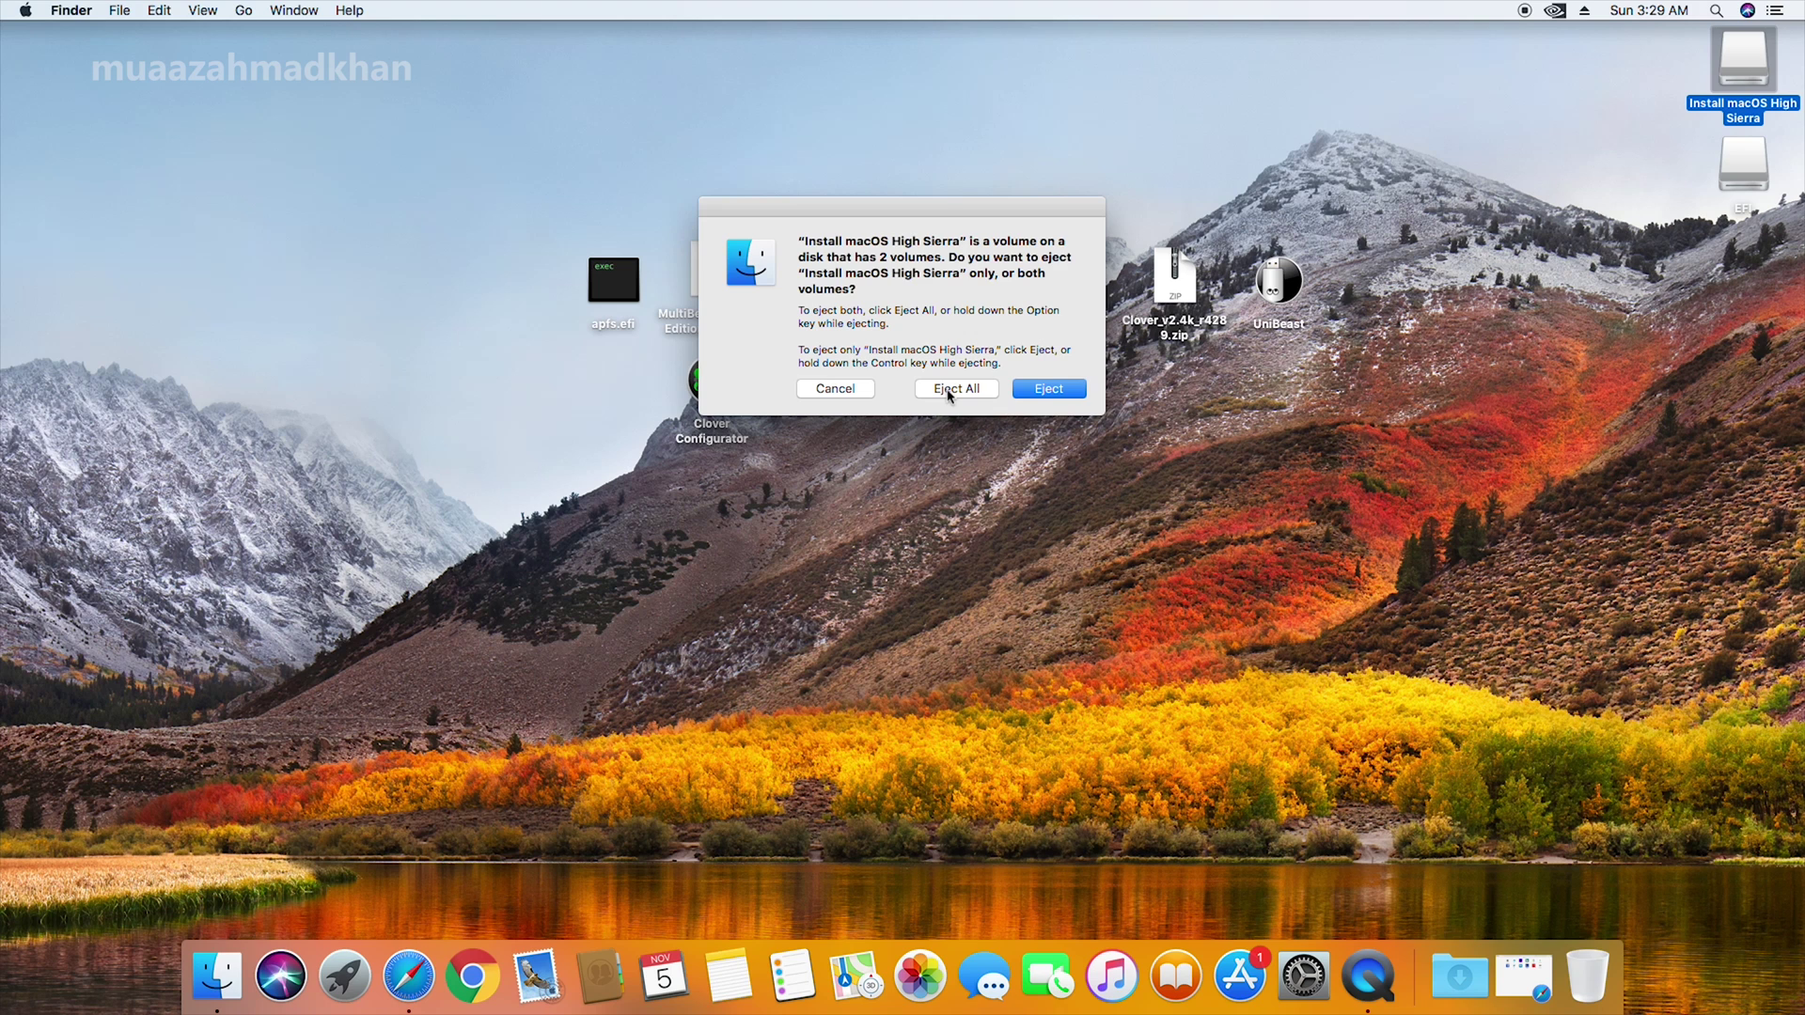
click(950, 389)
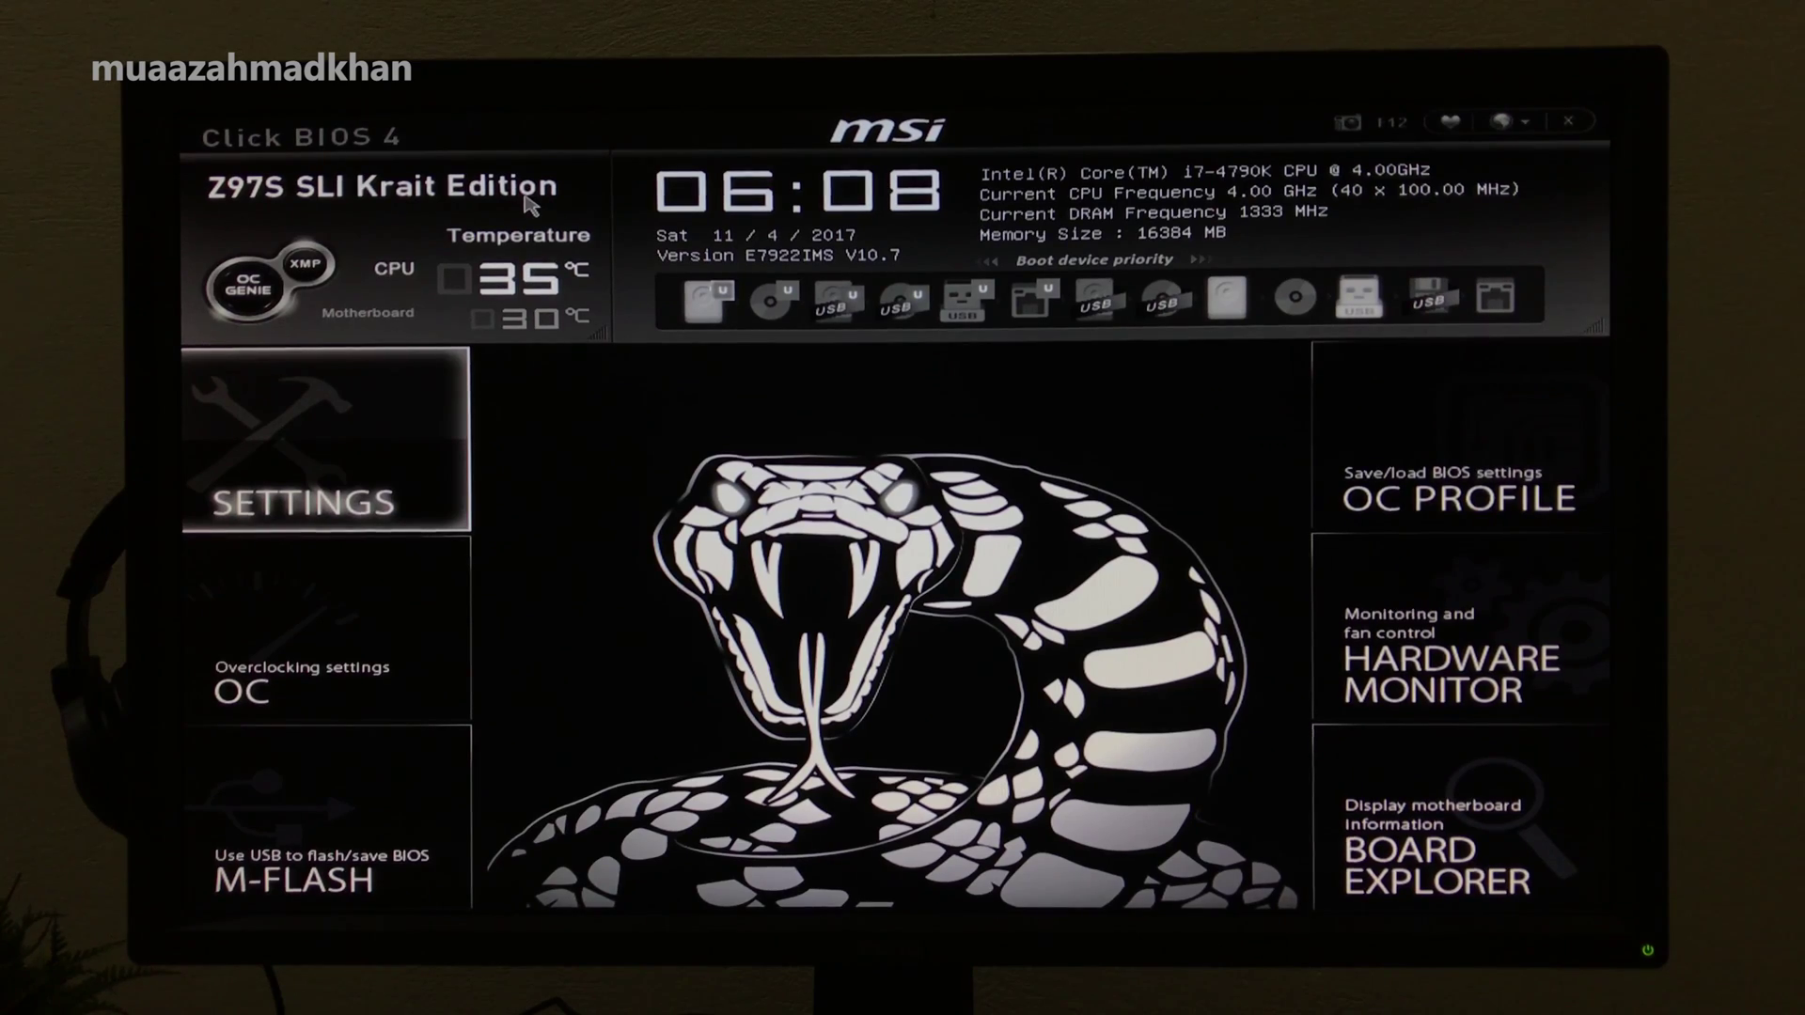
- Restore the BIOS optimized defaults from Settings > Save & Exit
click(343, 394)
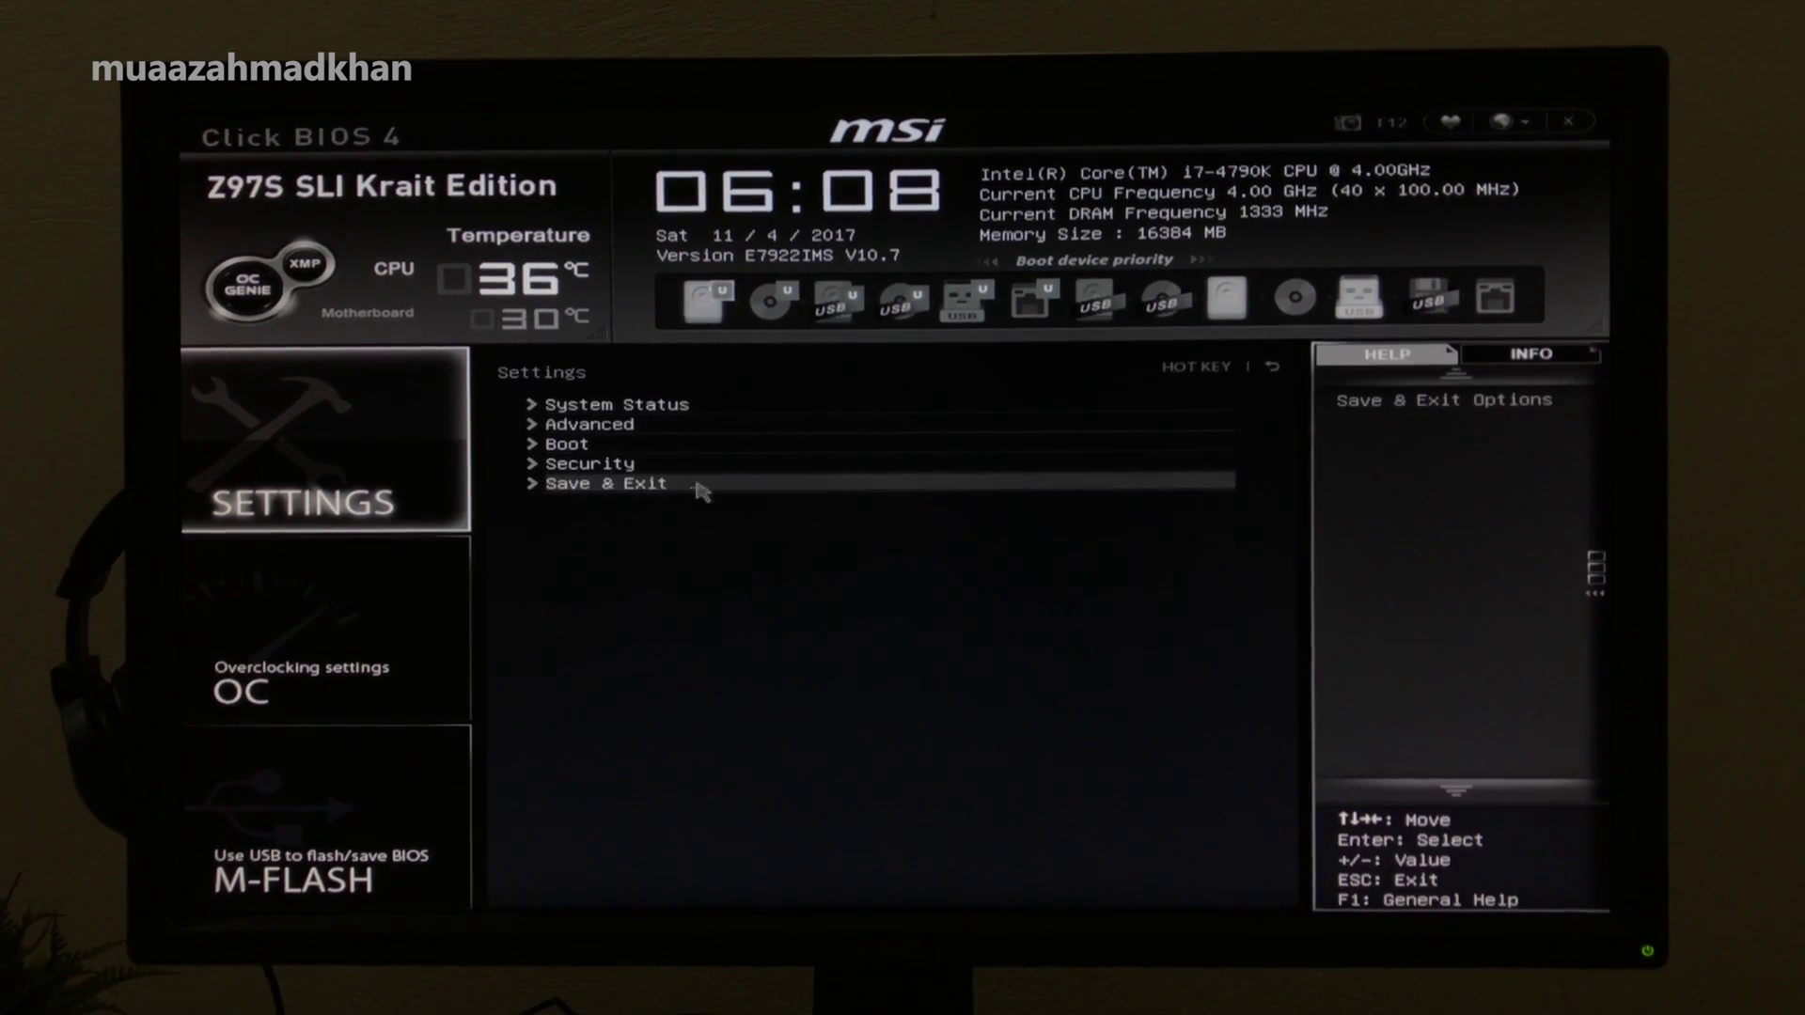
click(643, 489)
click(746, 552)
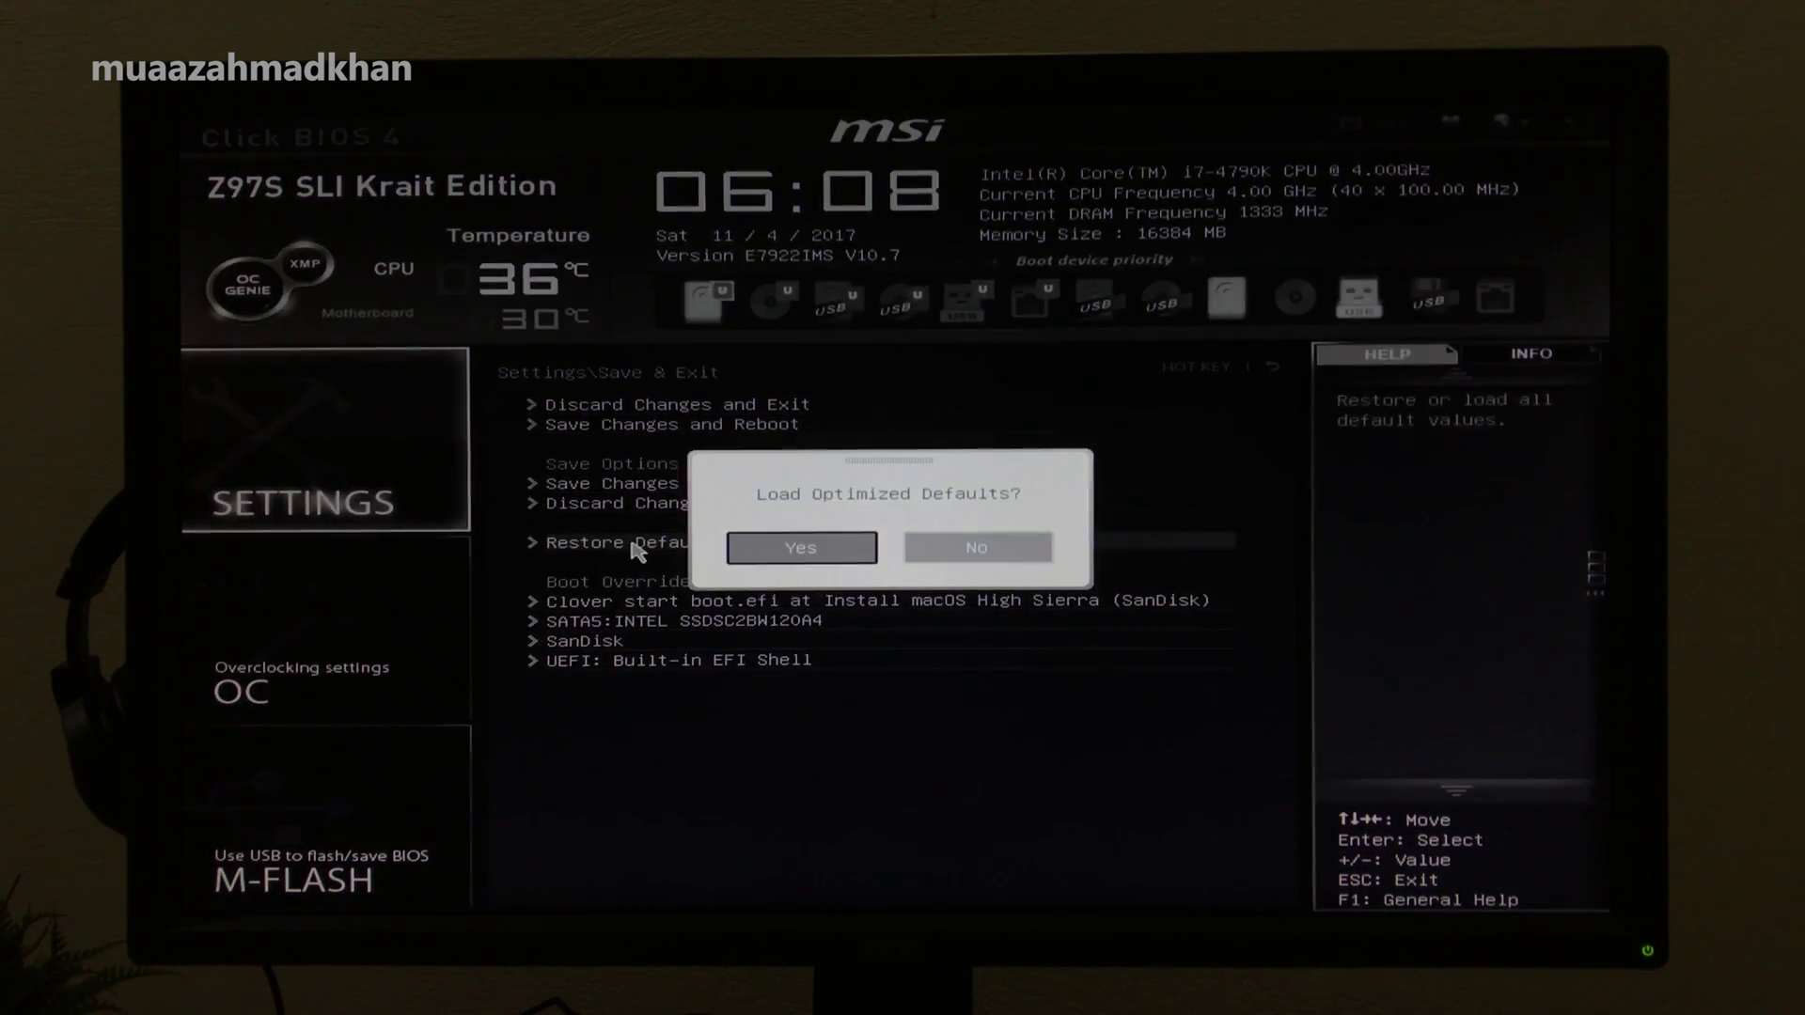
key(Return)
- Switch the OC overclocking settings to Advanced mode
click(321, 616)
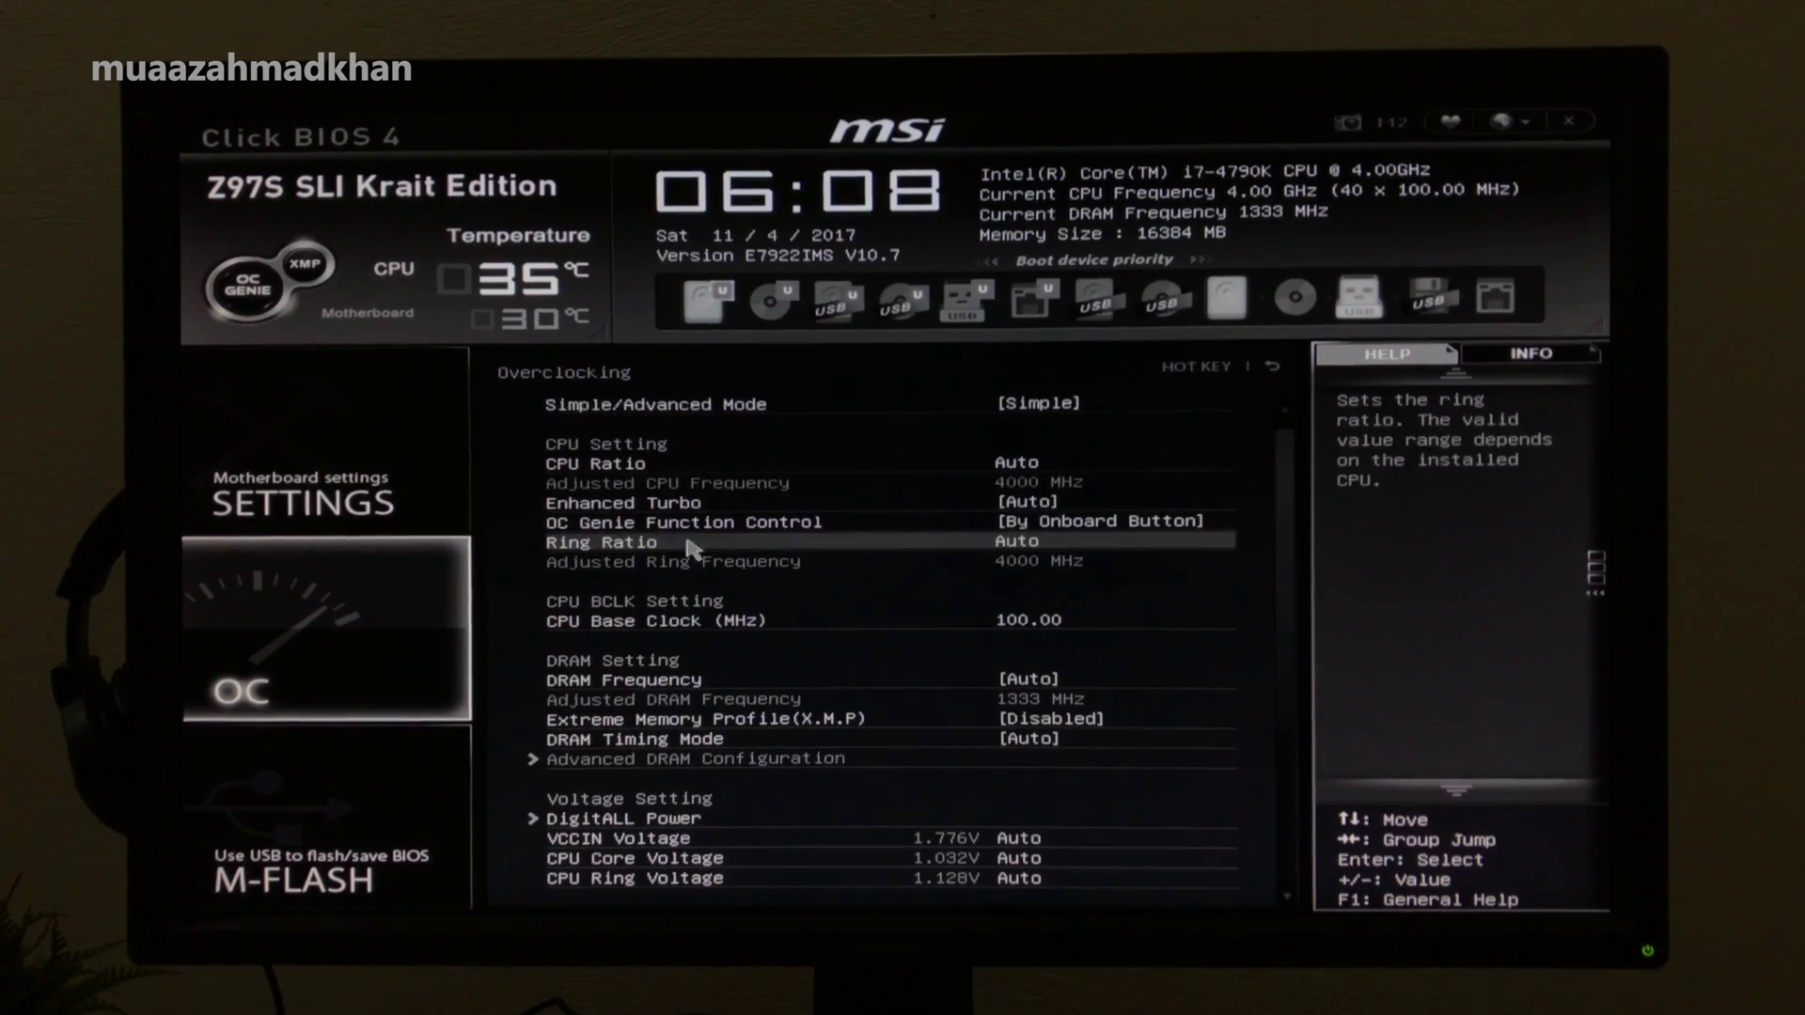
click(950, 406)
click(778, 568)
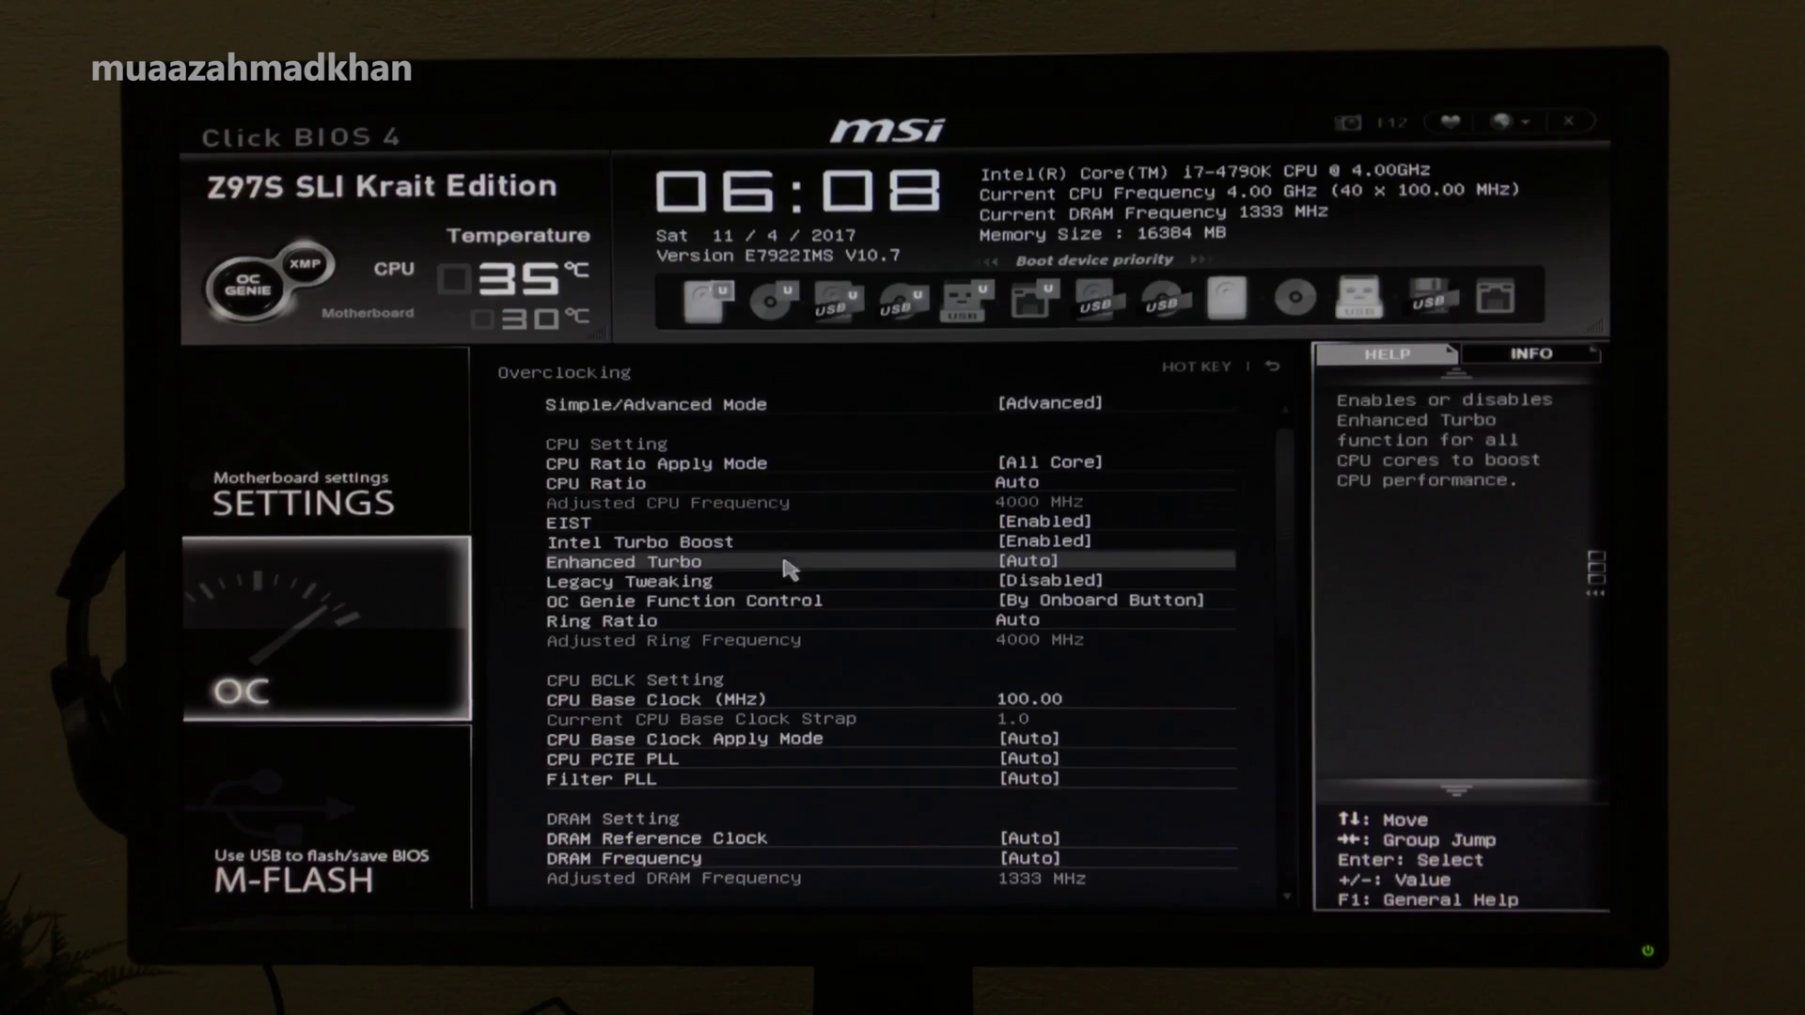
- Disable Intel VT-D Tech and CFG Lock under CPU Features
scroll(1020, 781, down, 9)
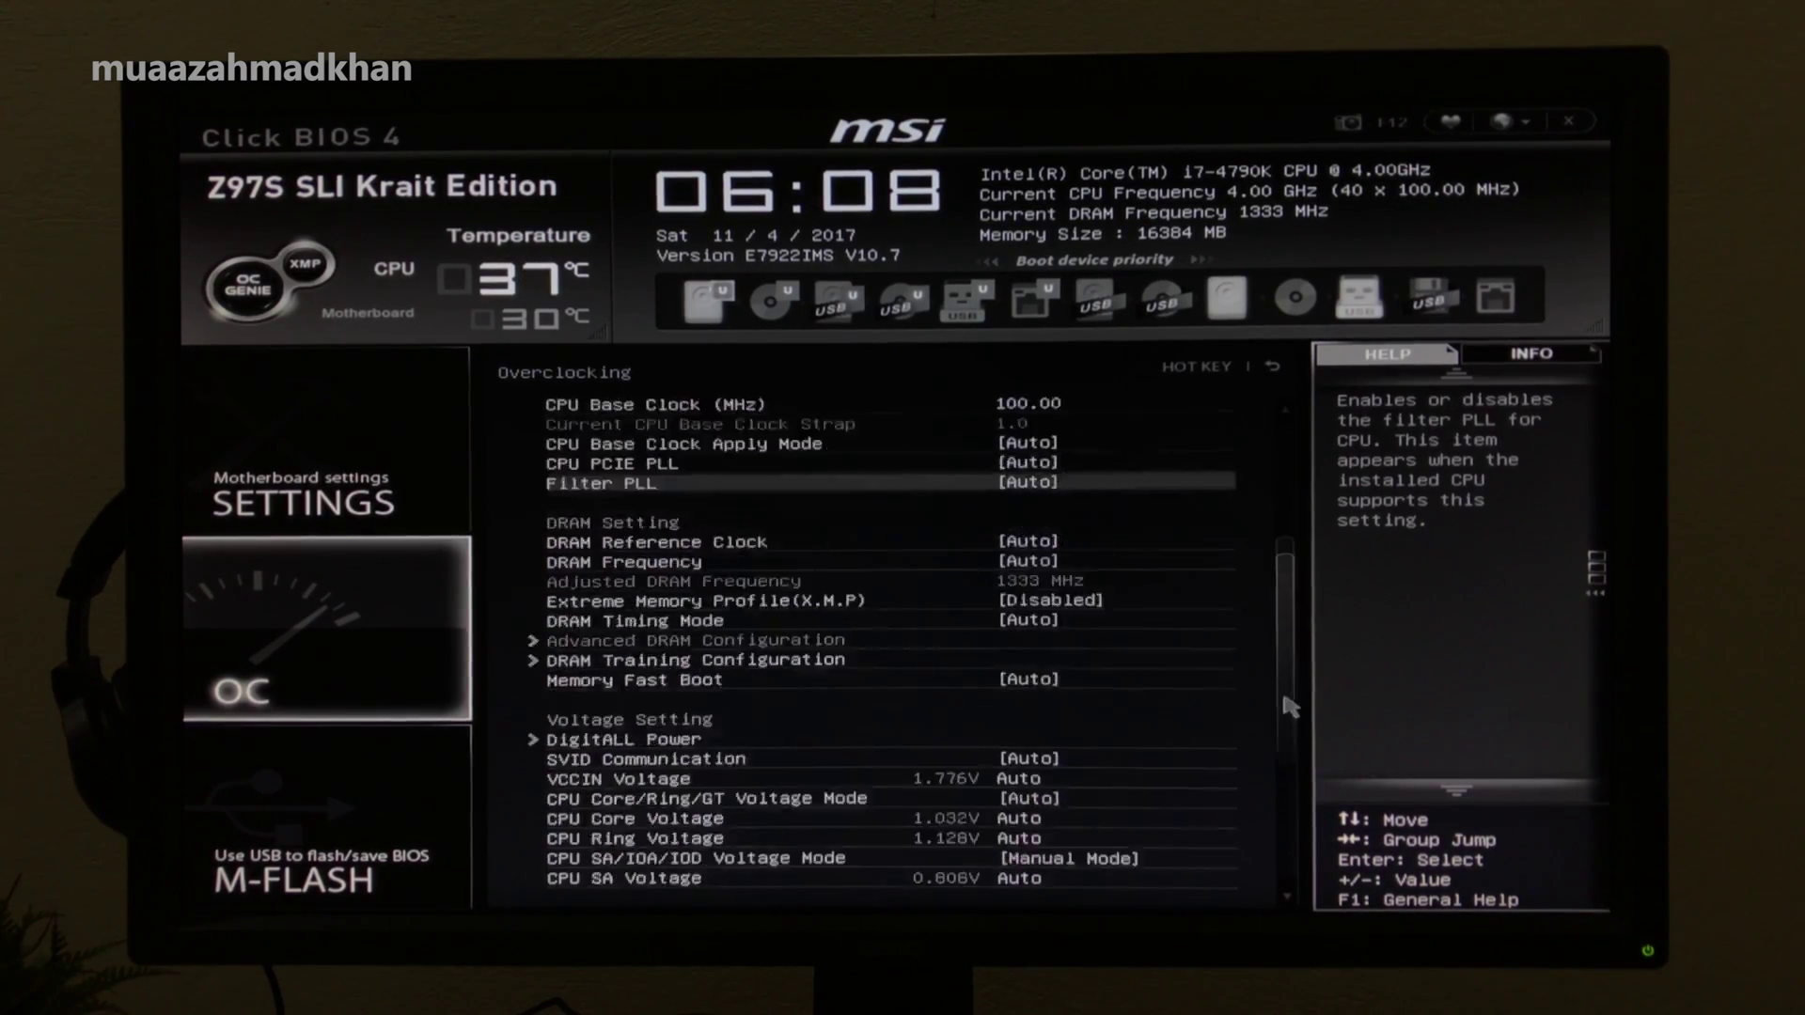
click(677, 878)
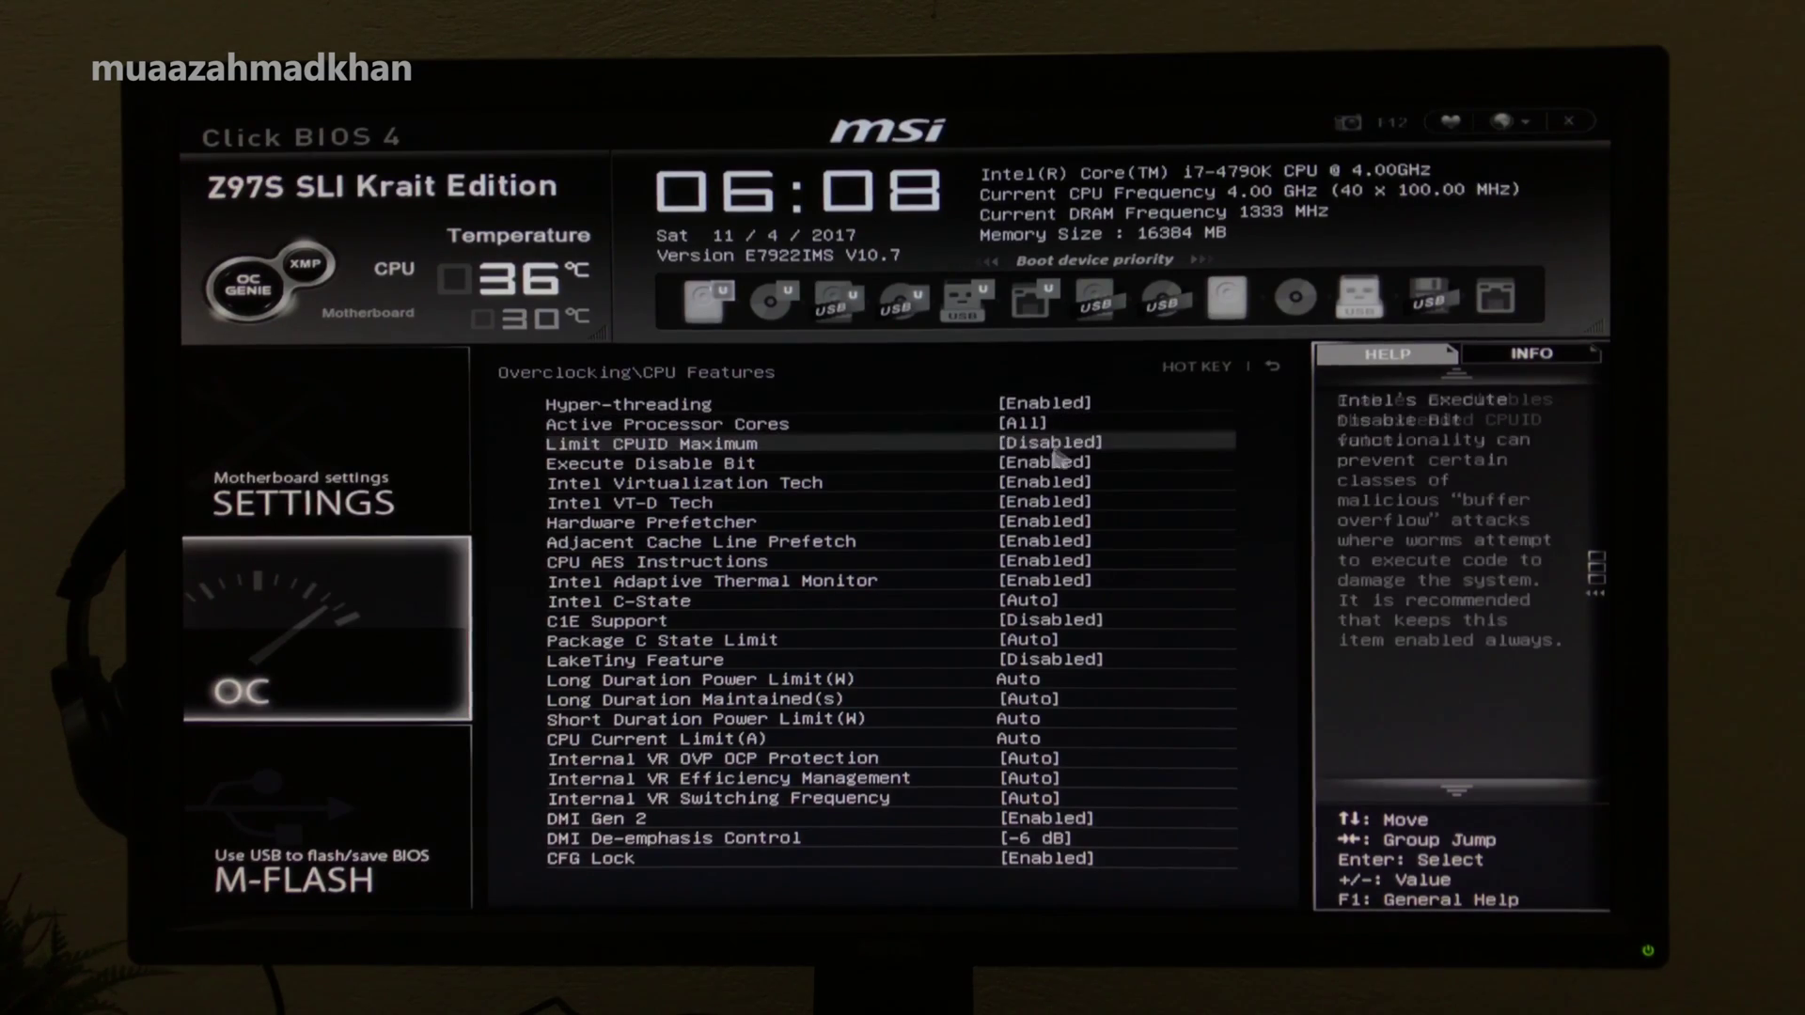
click(1046, 513)
click(883, 564)
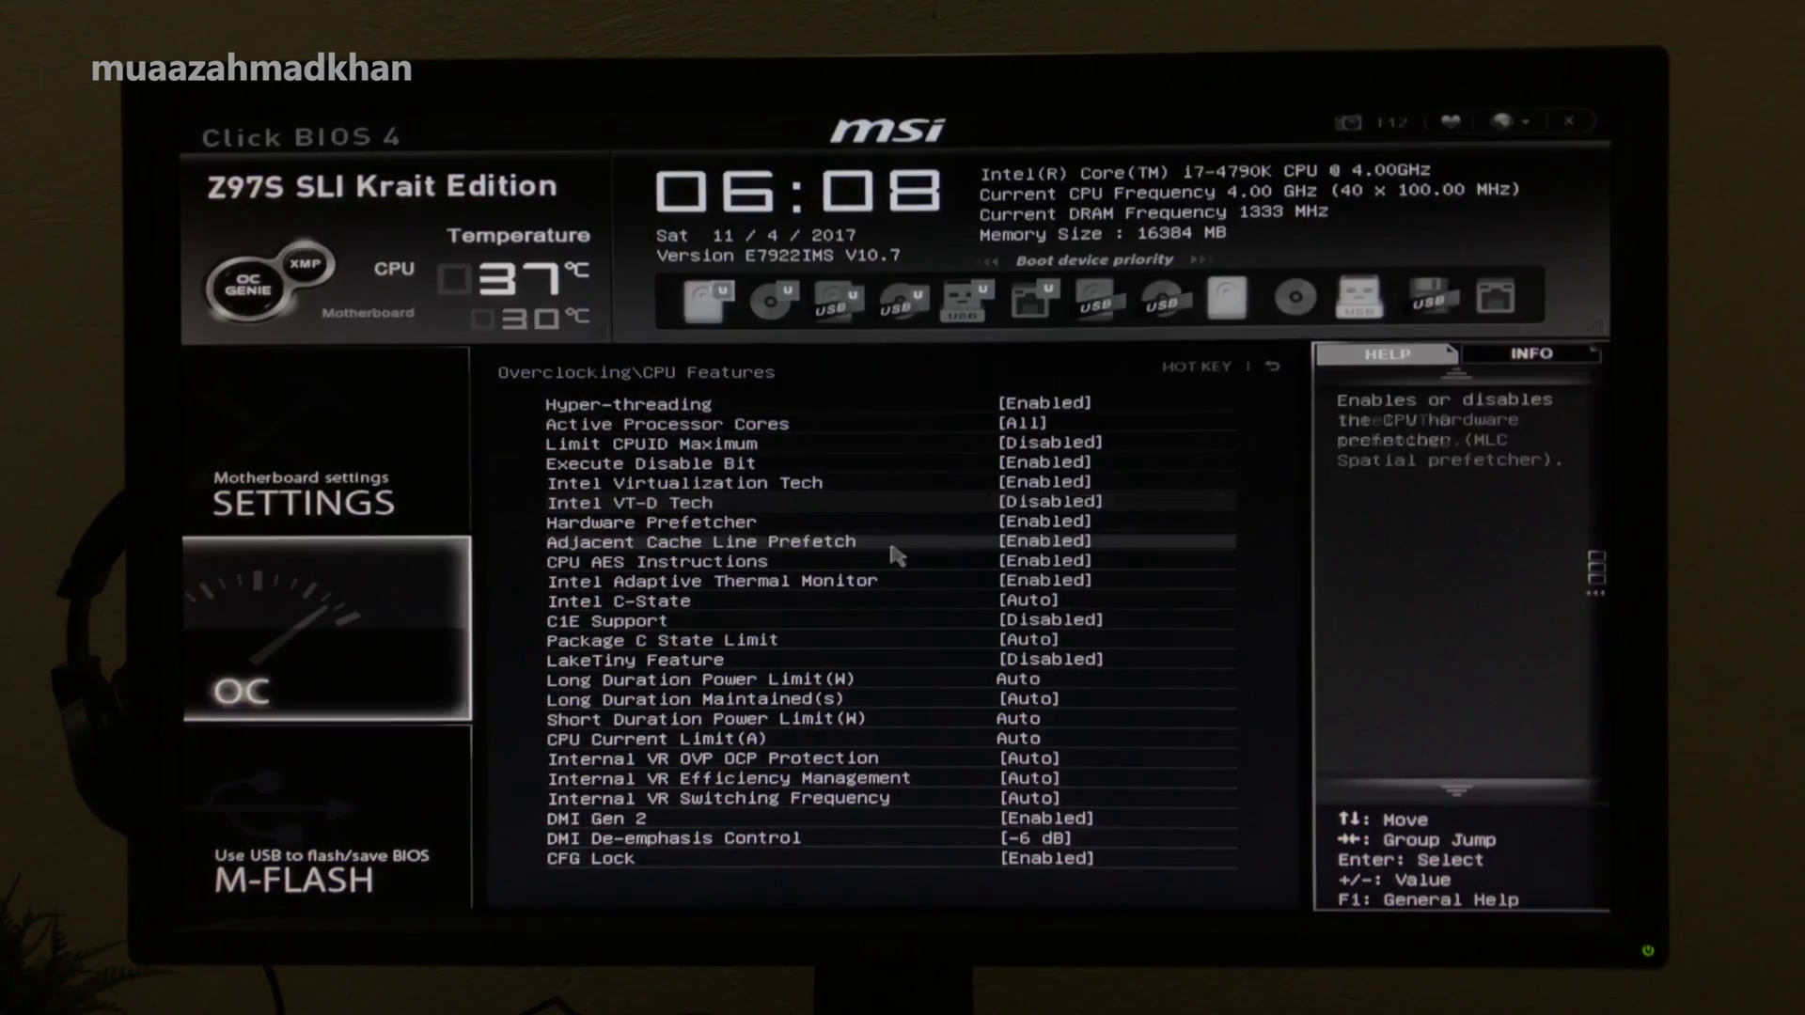
click(850, 865)
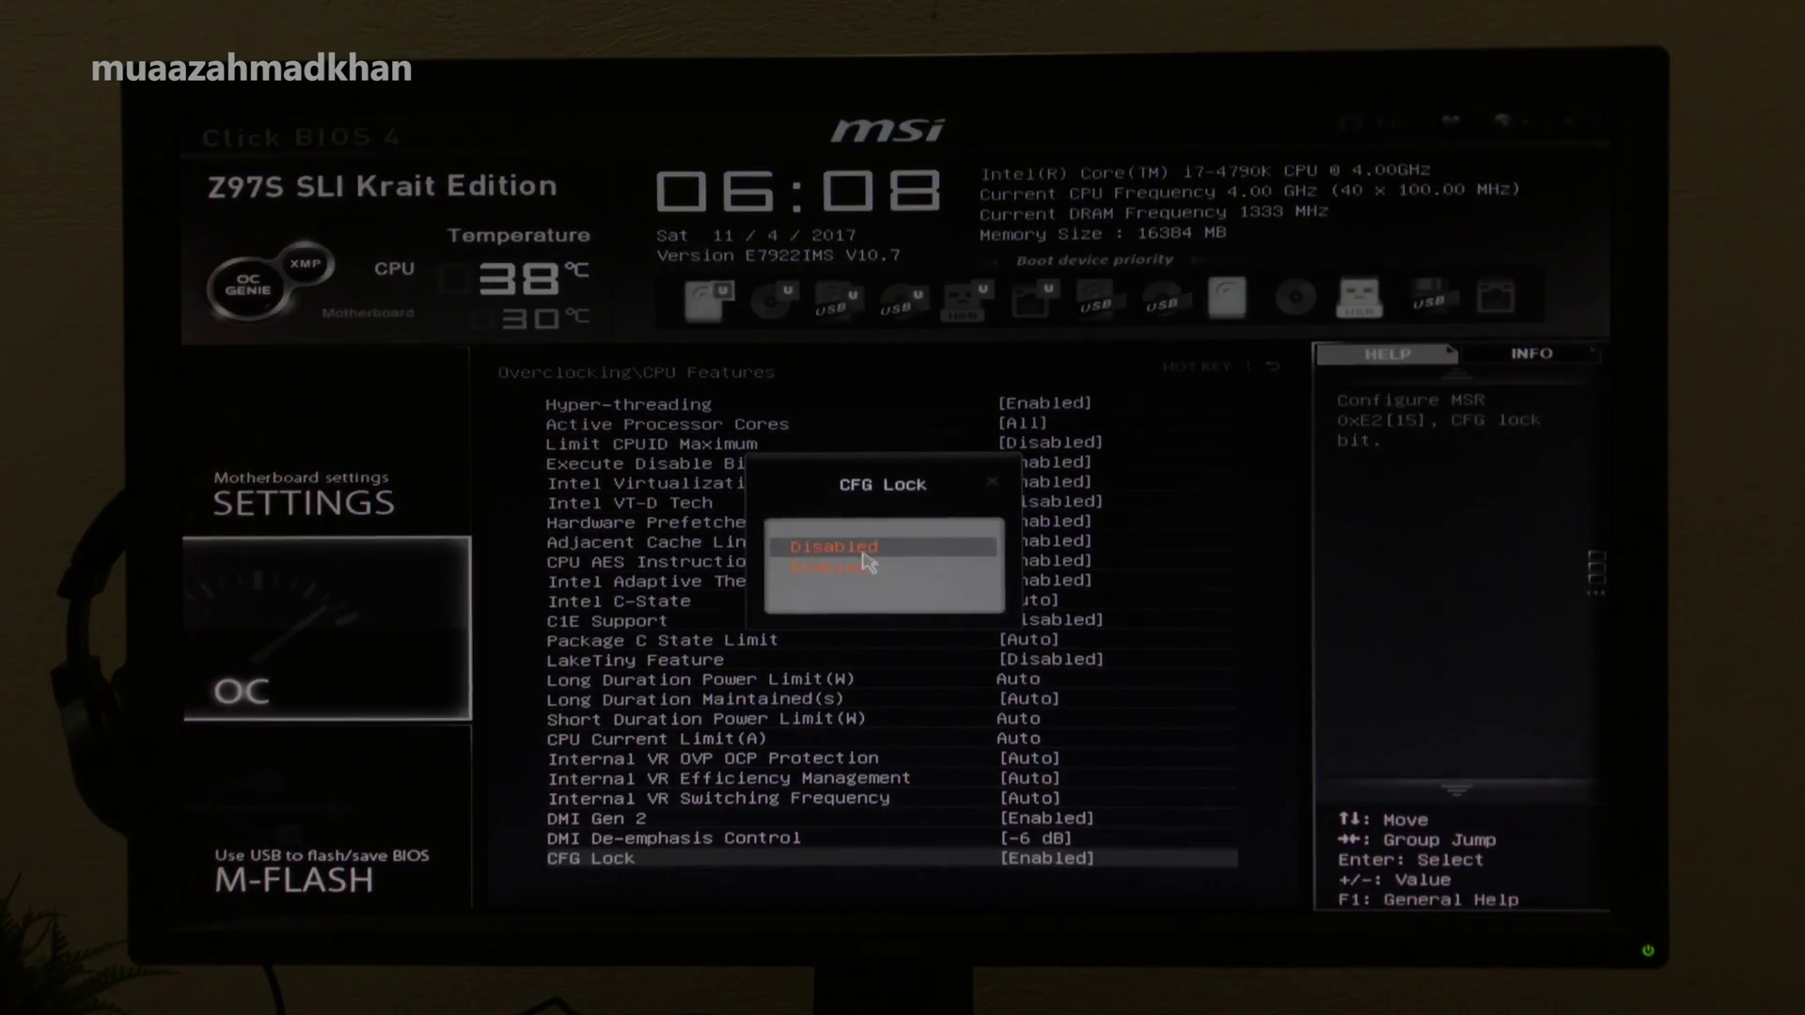